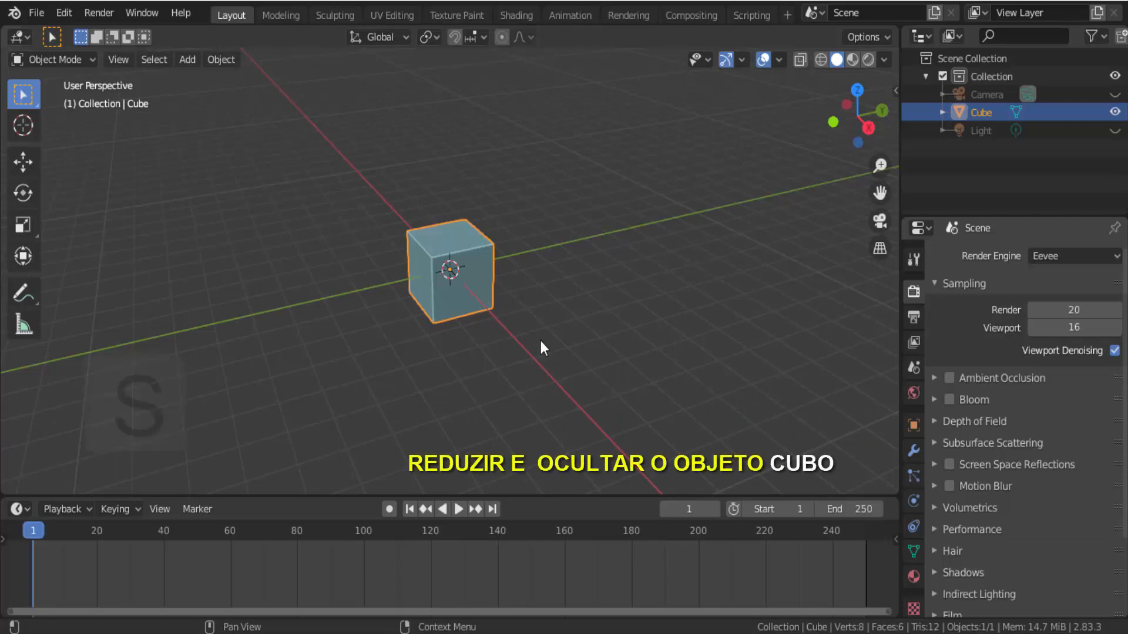
Scale the default cube down to about 0.56 of its size and hide it in the viewport.
key("s")
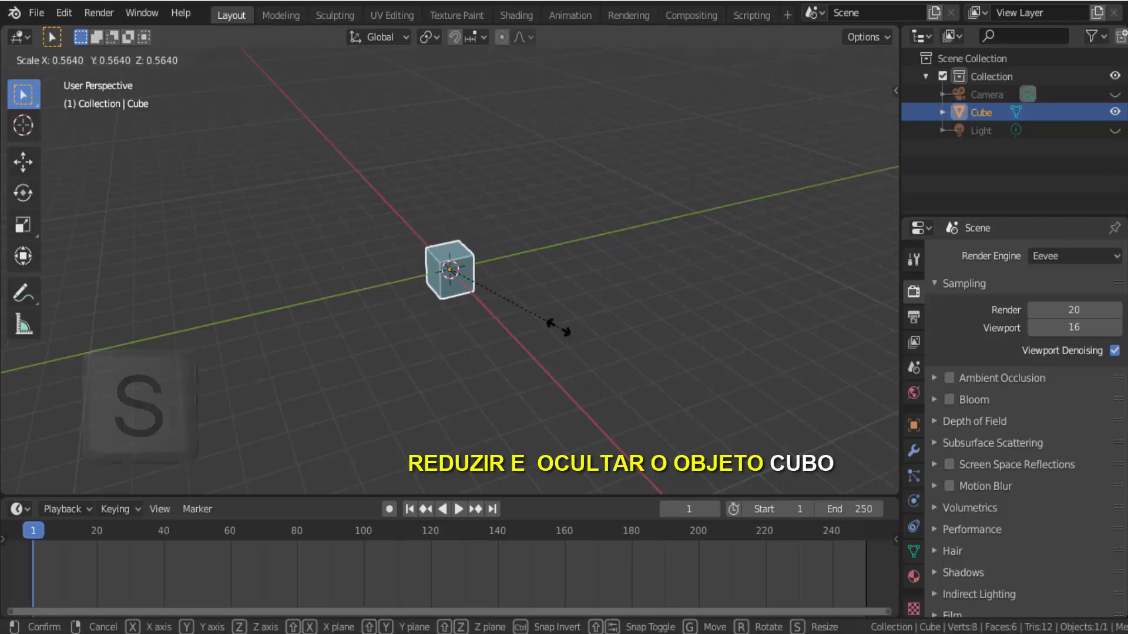
left_click(558, 326)
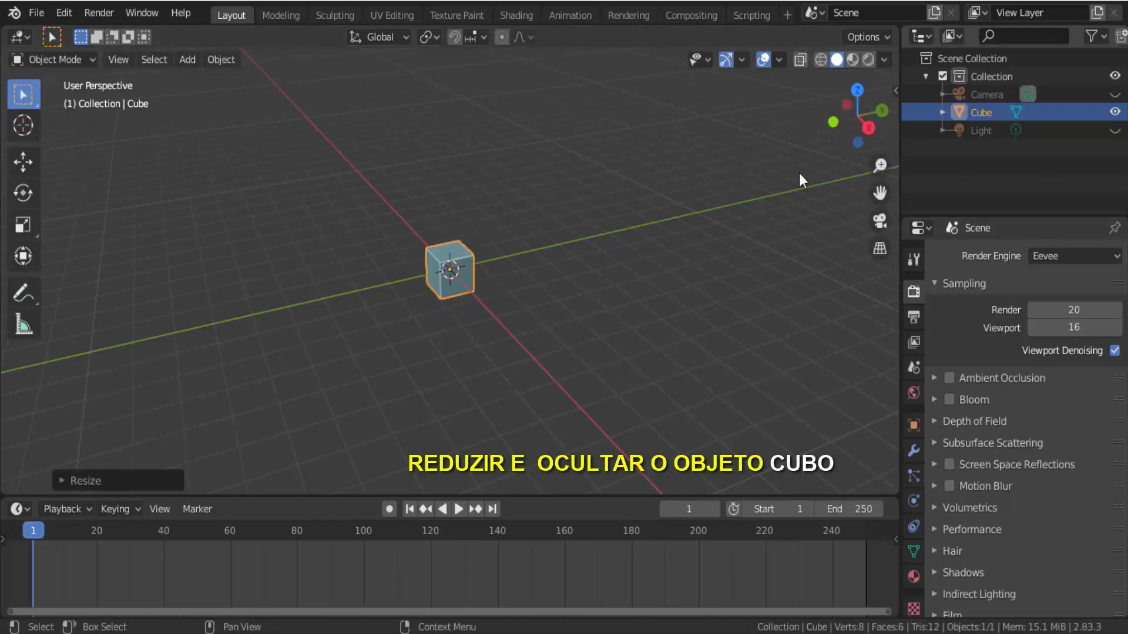
left_click(1115, 113)
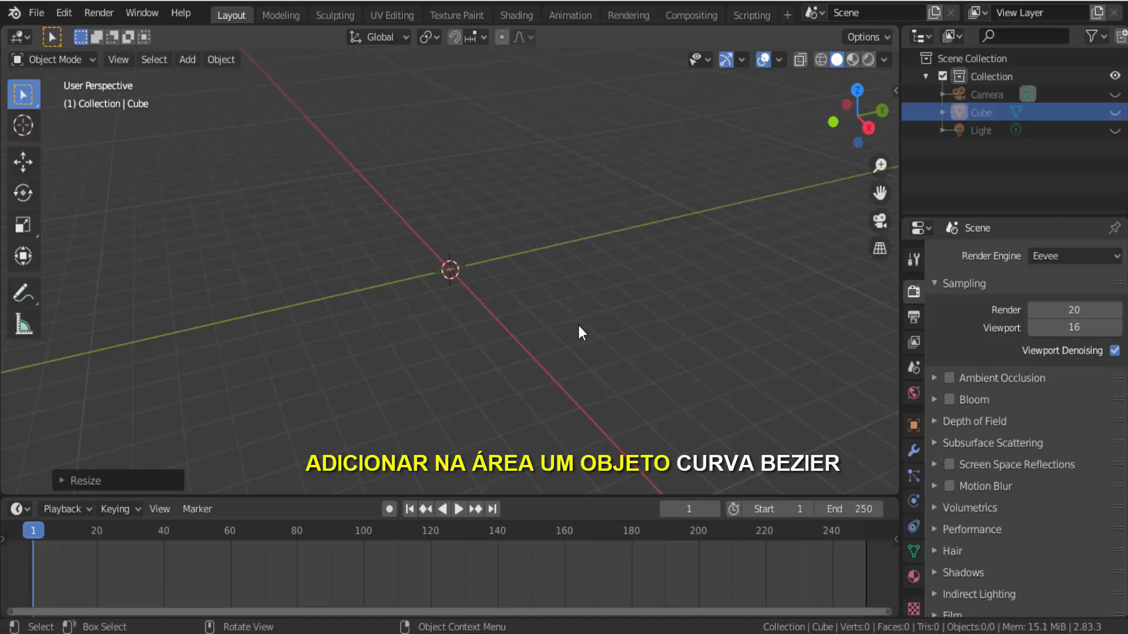
Add a Bezier curve at the origin with a radius of 4.96 m and an X rotation of 90°.
left_click(187, 59)
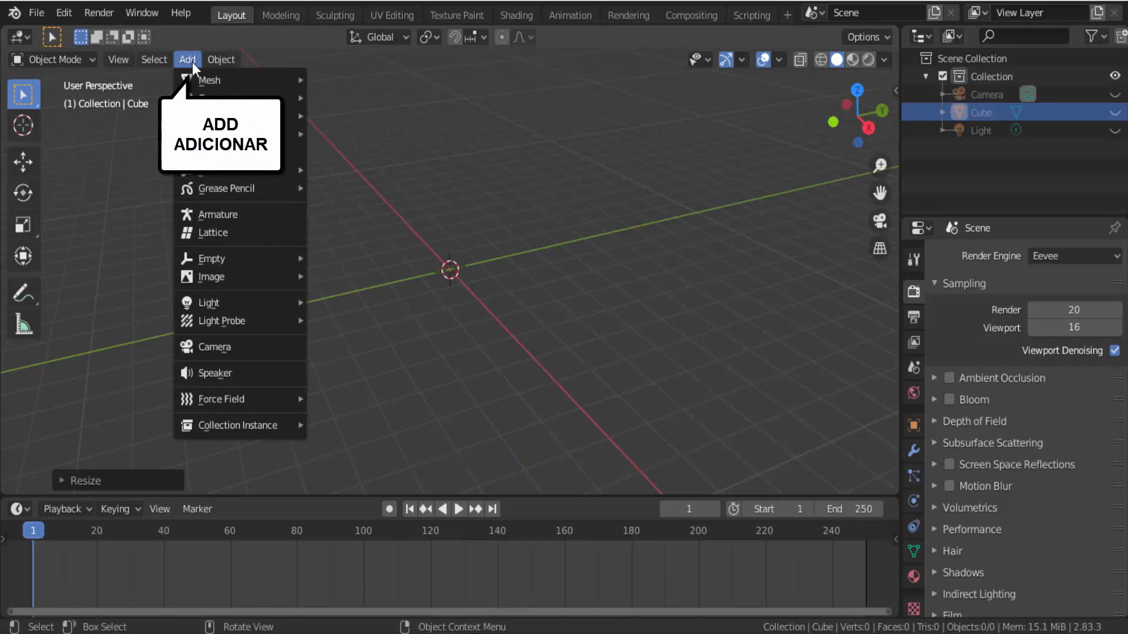
mouse_move(202, 100)
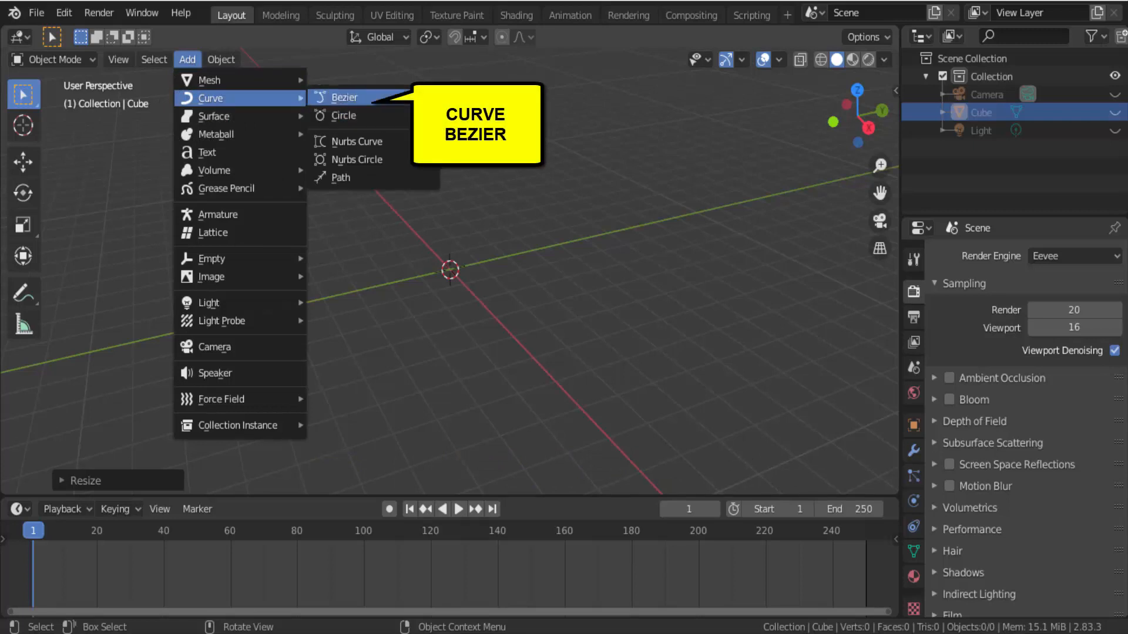
left_click(346, 98)
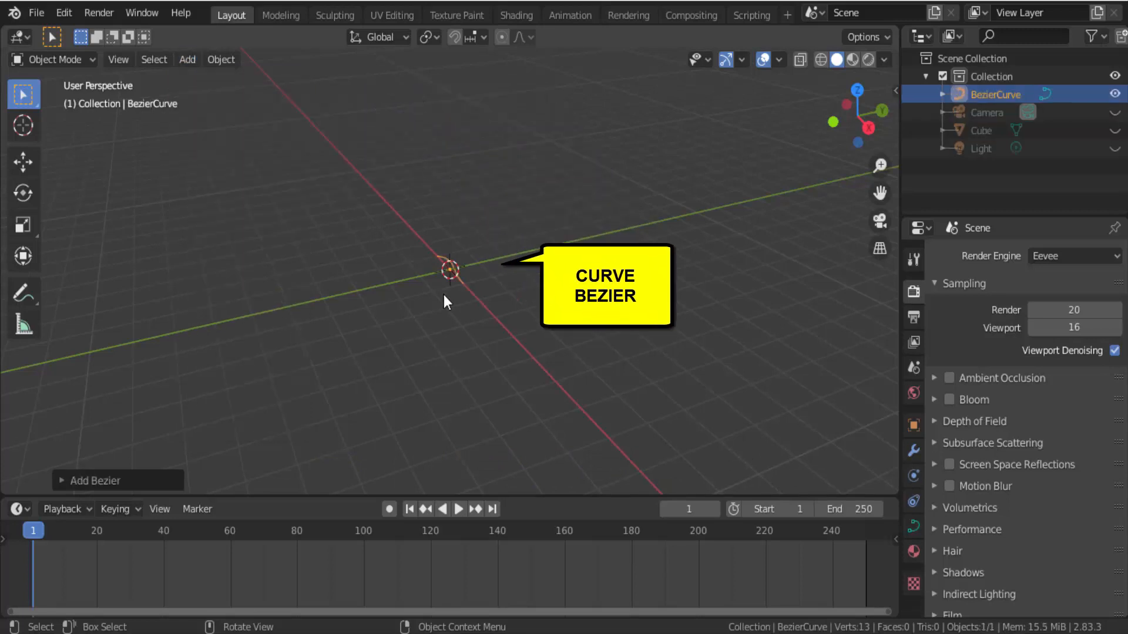
left_click(62, 481)
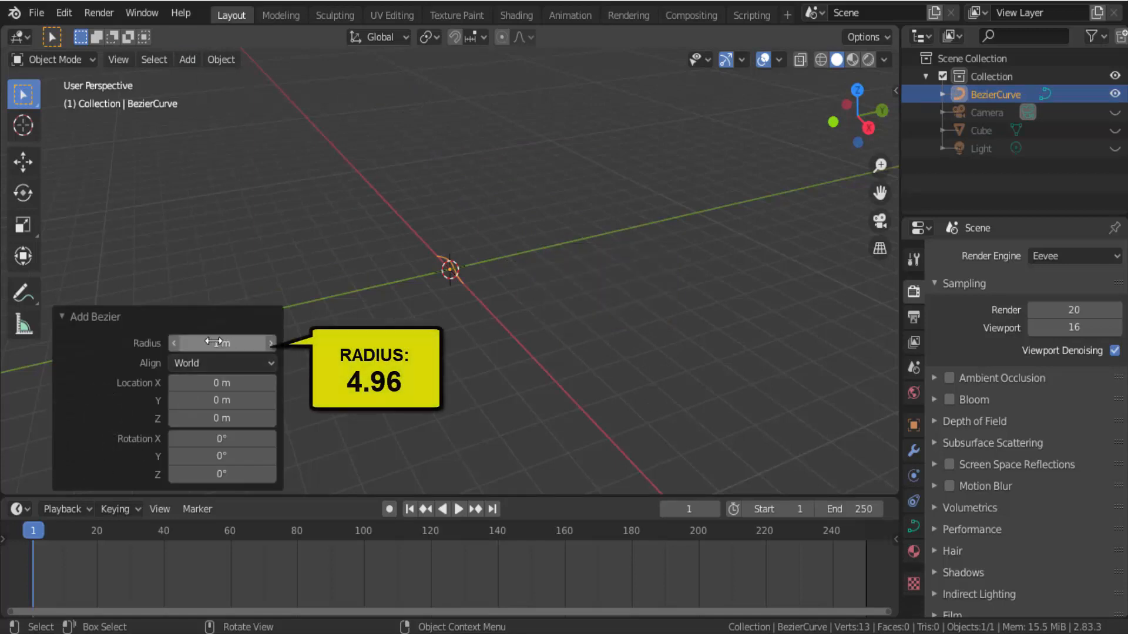
left_click_drag(214, 341, 546, 427)
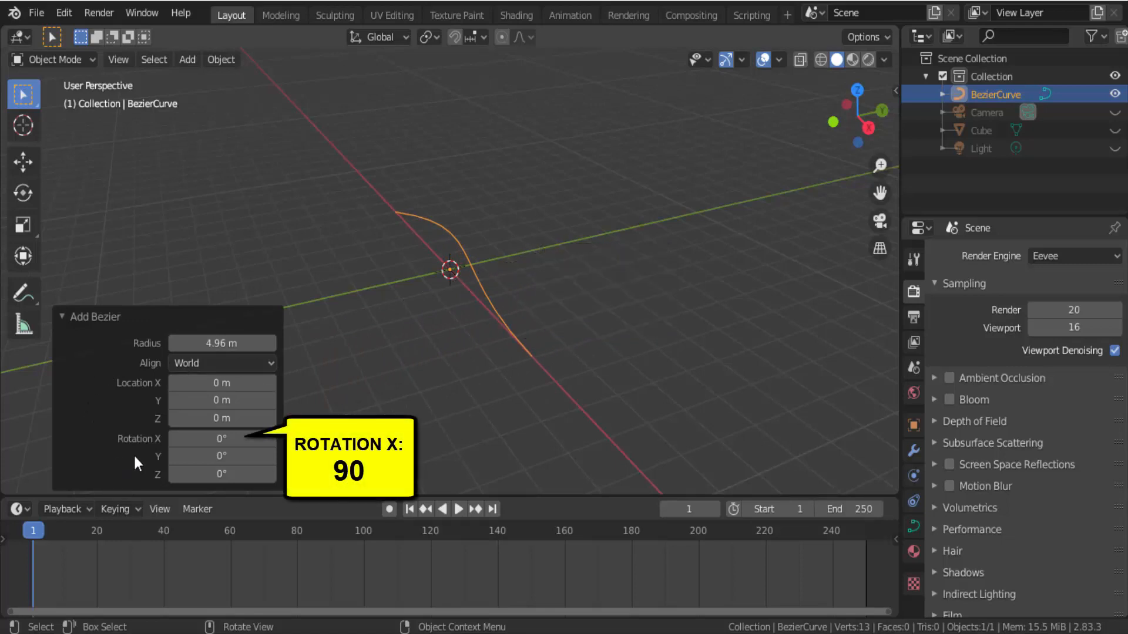
left_click(189, 439)
type("90")
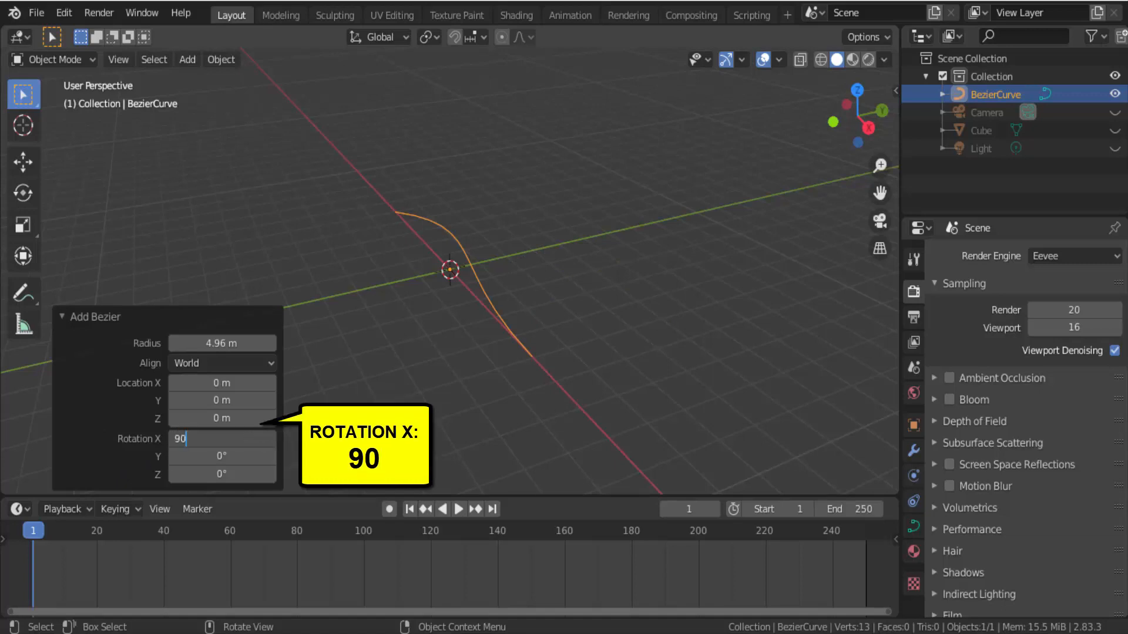
key("Return")
left_click(65, 317)
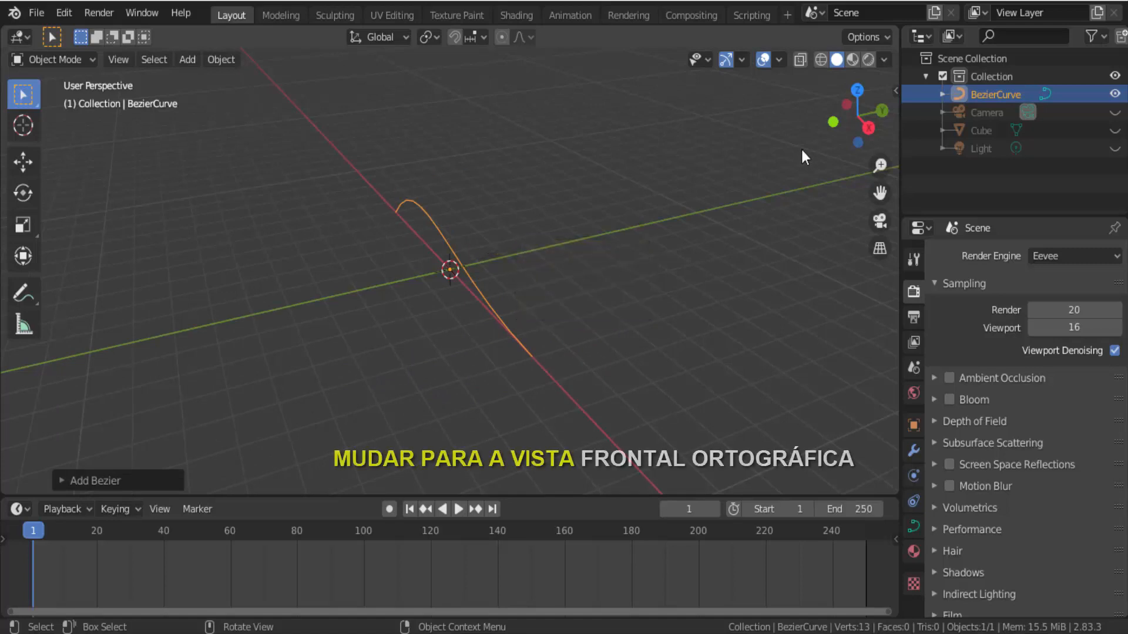
Switch to the front orthographic view and enter Edit Mode on the Bezier curve.
left_click(835, 116)
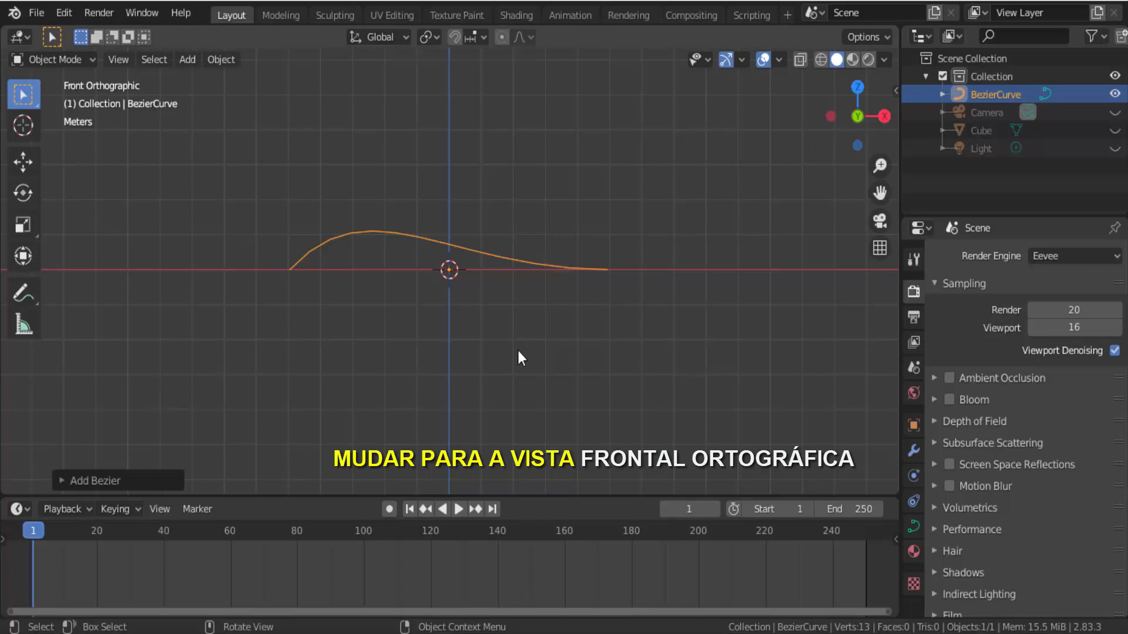
scroll(517, 348, "up", 3)
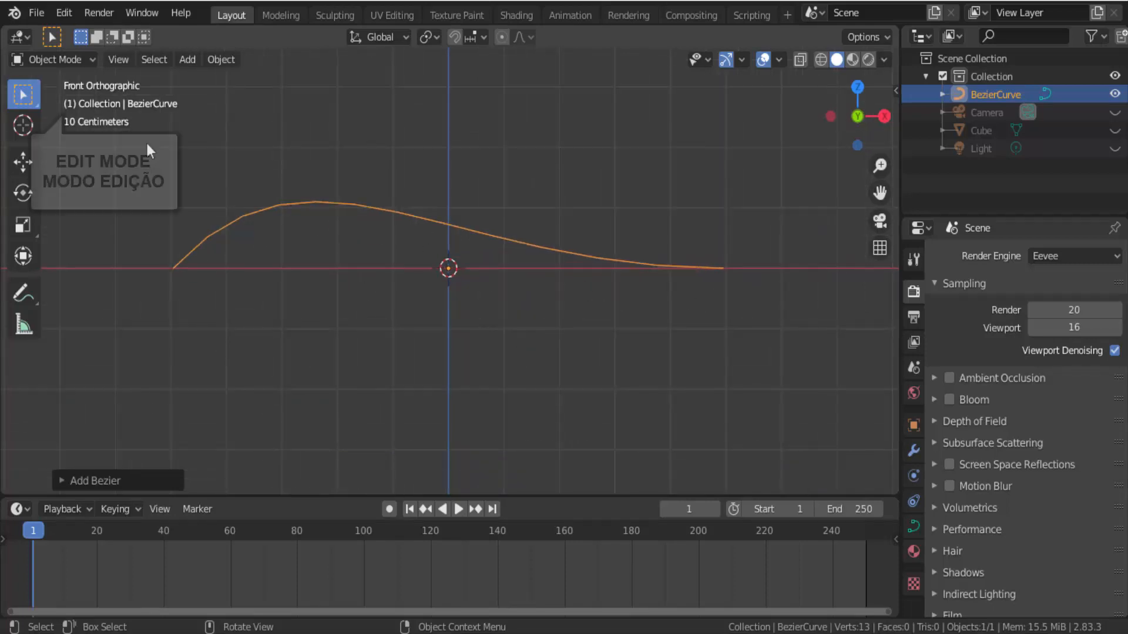
left_click(79, 59)
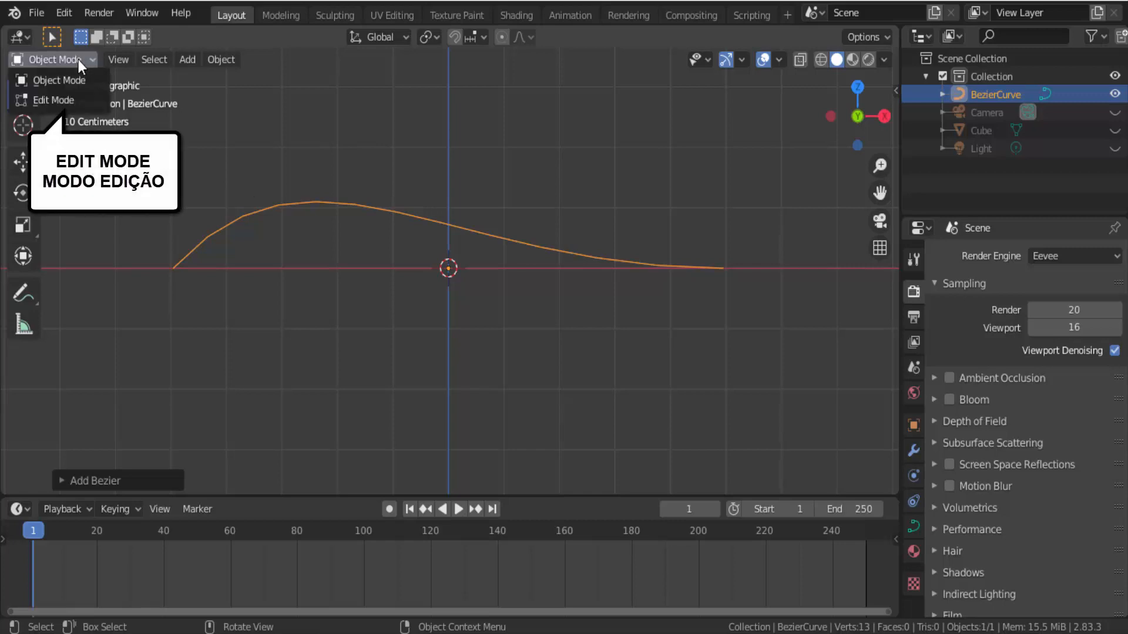
left_click(69, 97)
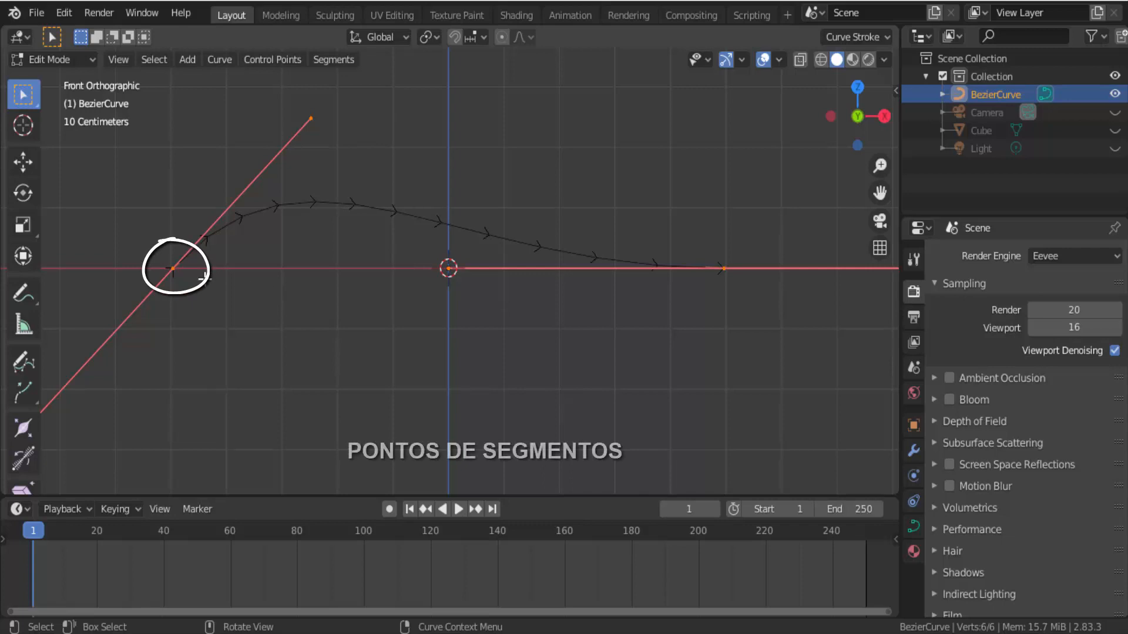
Reverse the curve's direction with Switch Direction using its right end control point, and switch it back again.
left_click(172, 269)
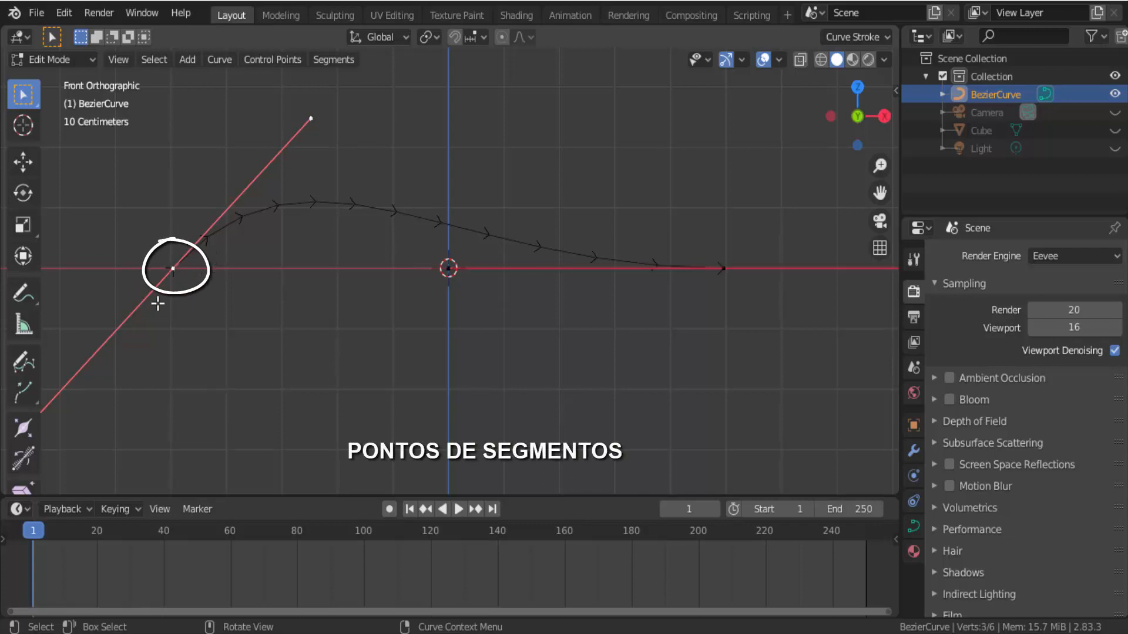
left_click(723, 268)
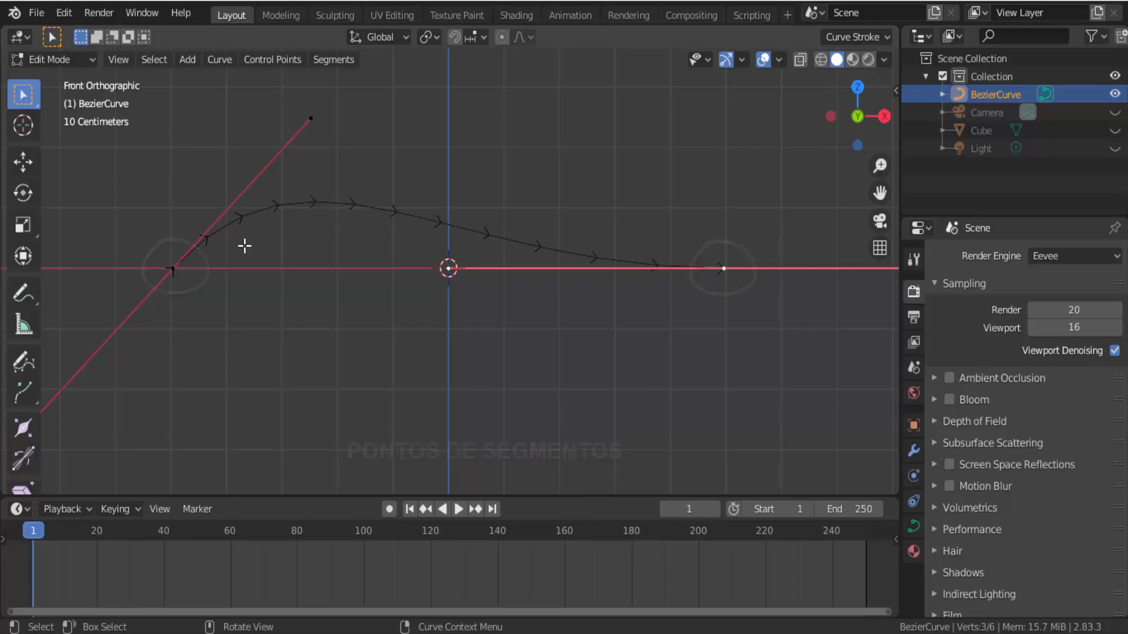
scroll(377, 239, "up", 3)
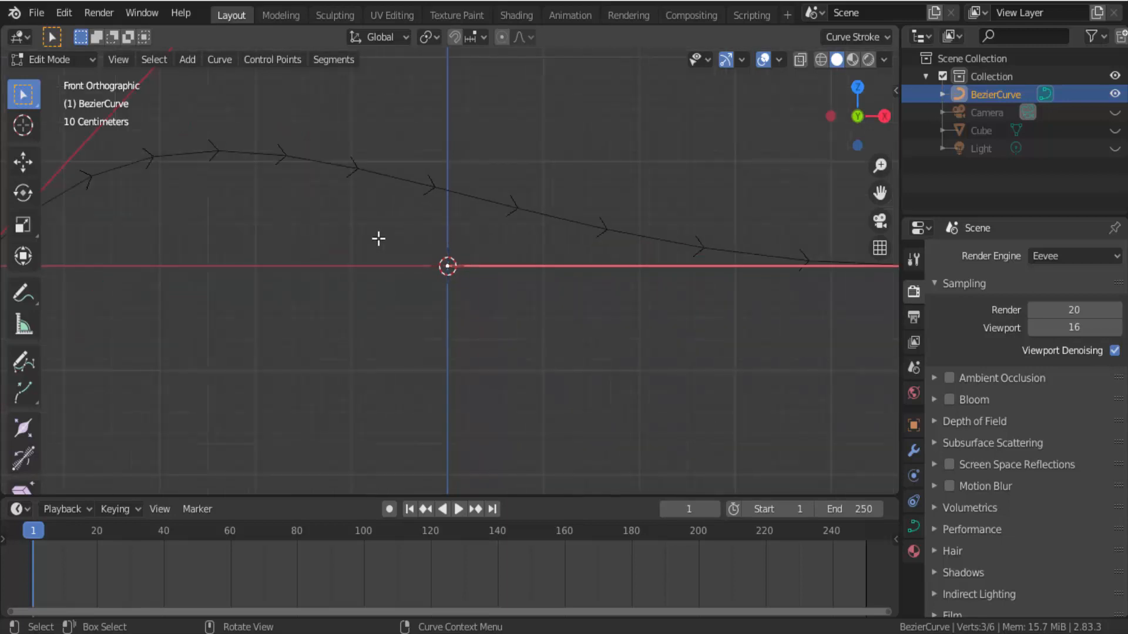
scroll(425, 235, "down", 3)
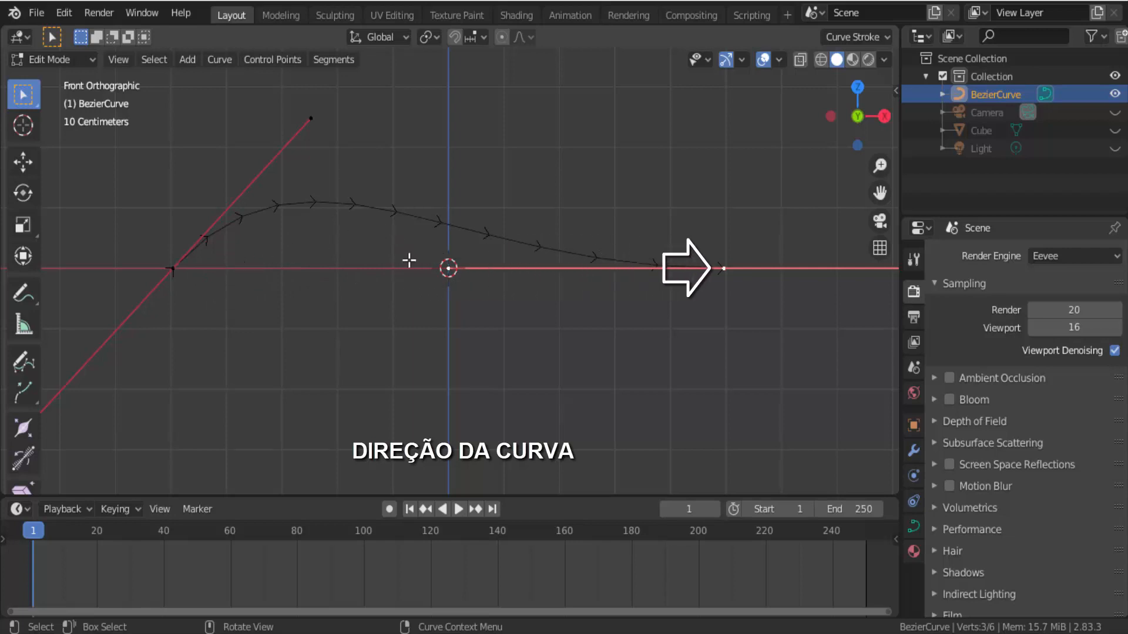
right_click(735, 174)
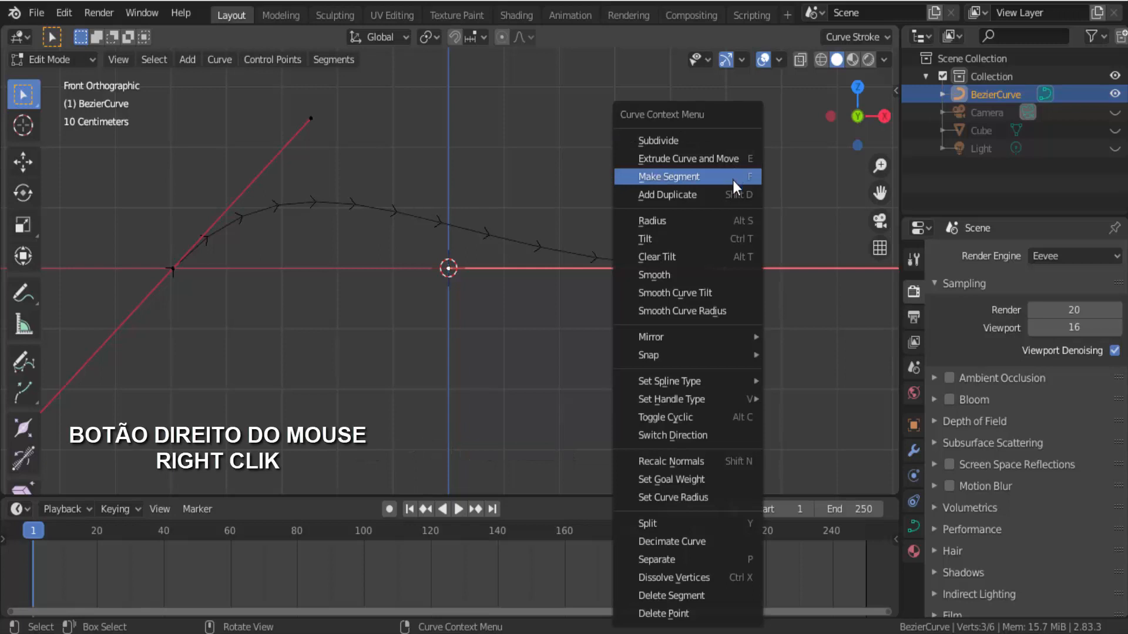
left_click(671, 435)
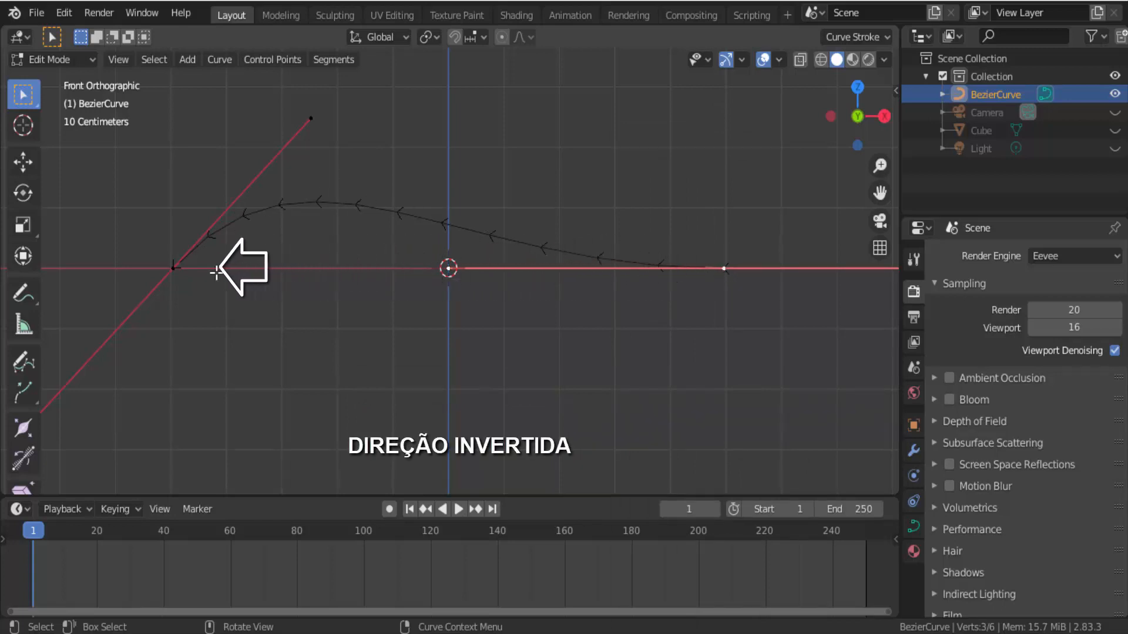
right_click(717, 203)
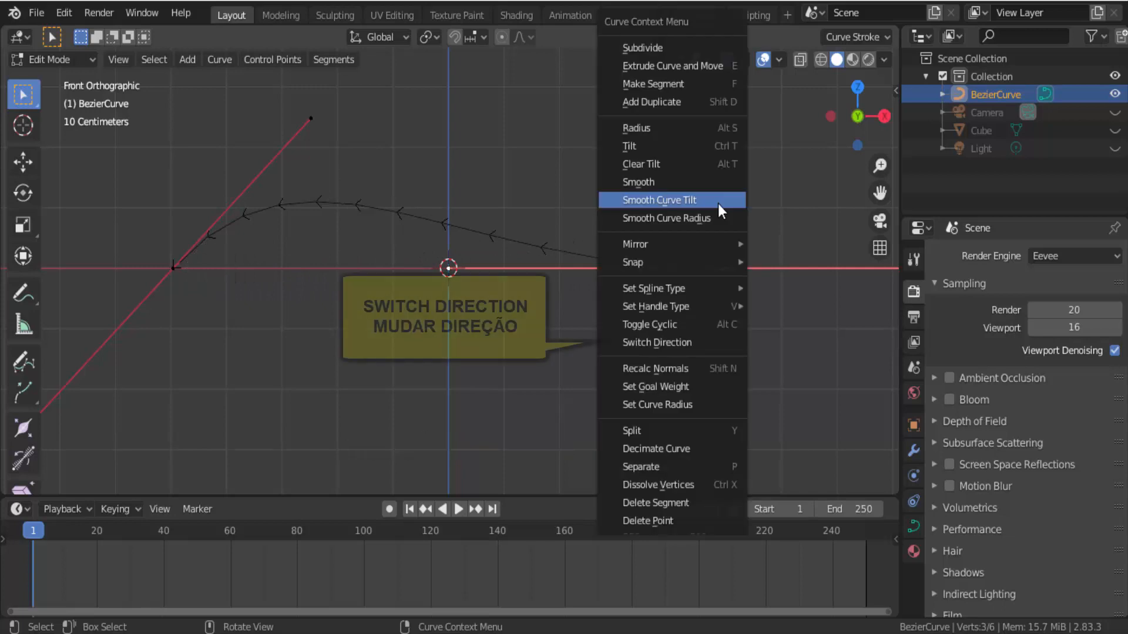
left_click(693, 342)
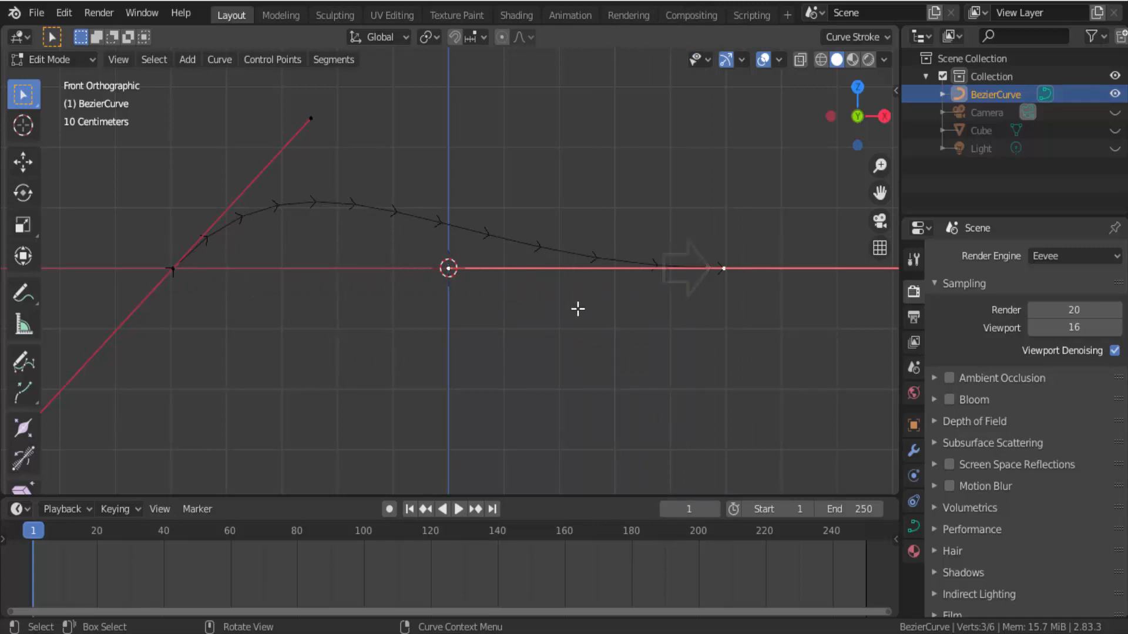
Move the curve's left control point with its handles about 1 m along X and 3 m up along Z.
scroll(576, 304, "down", 2)
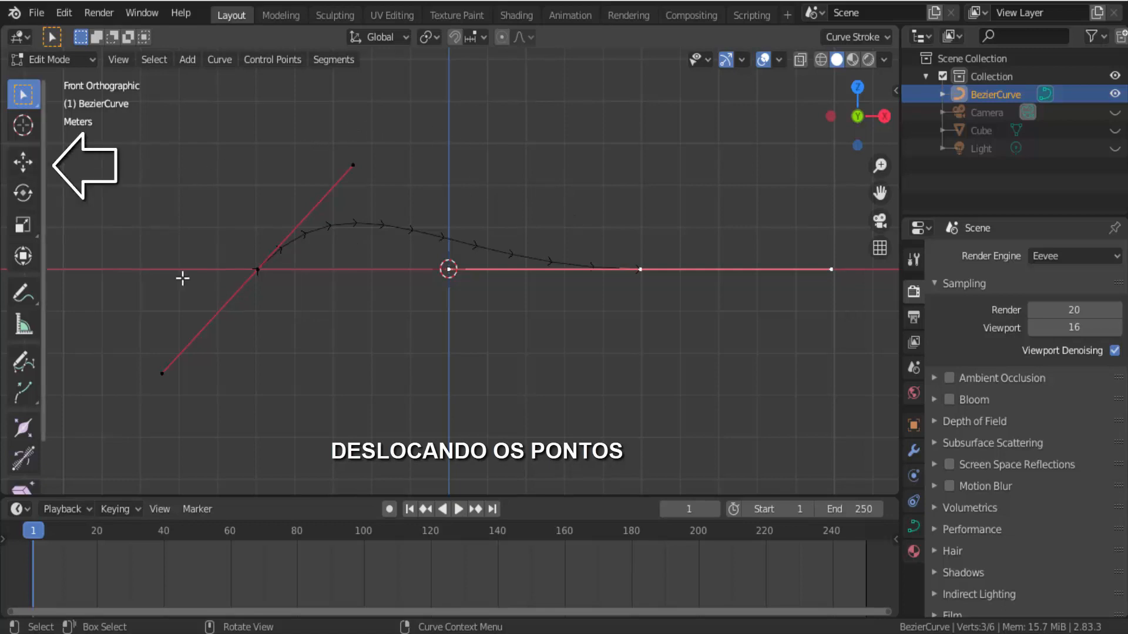
left_click(257, 270)
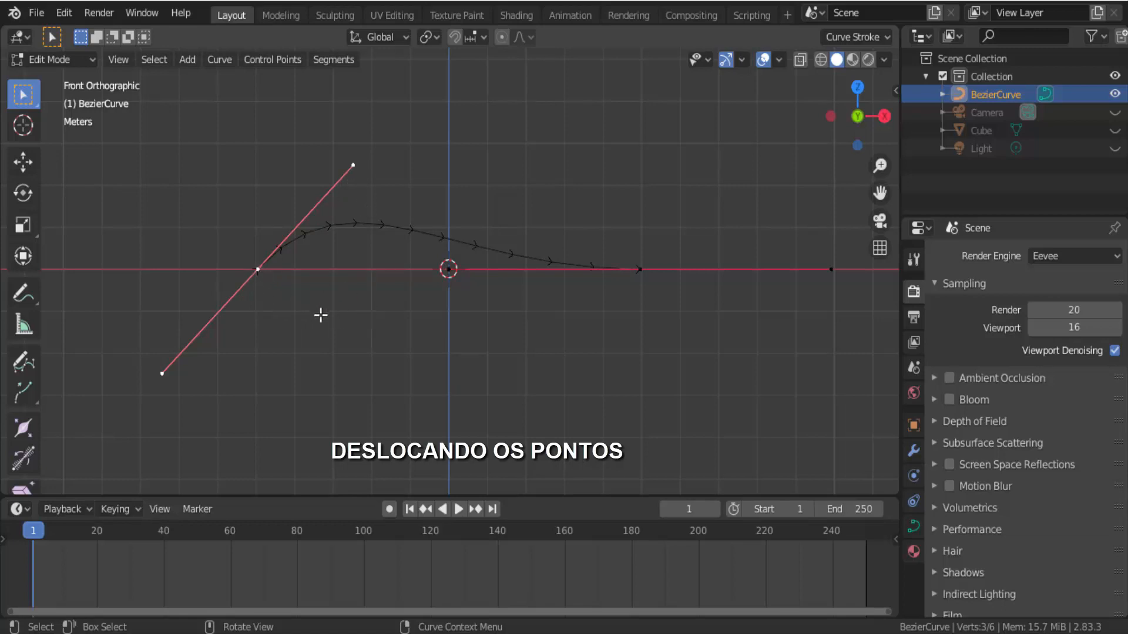
key("g")
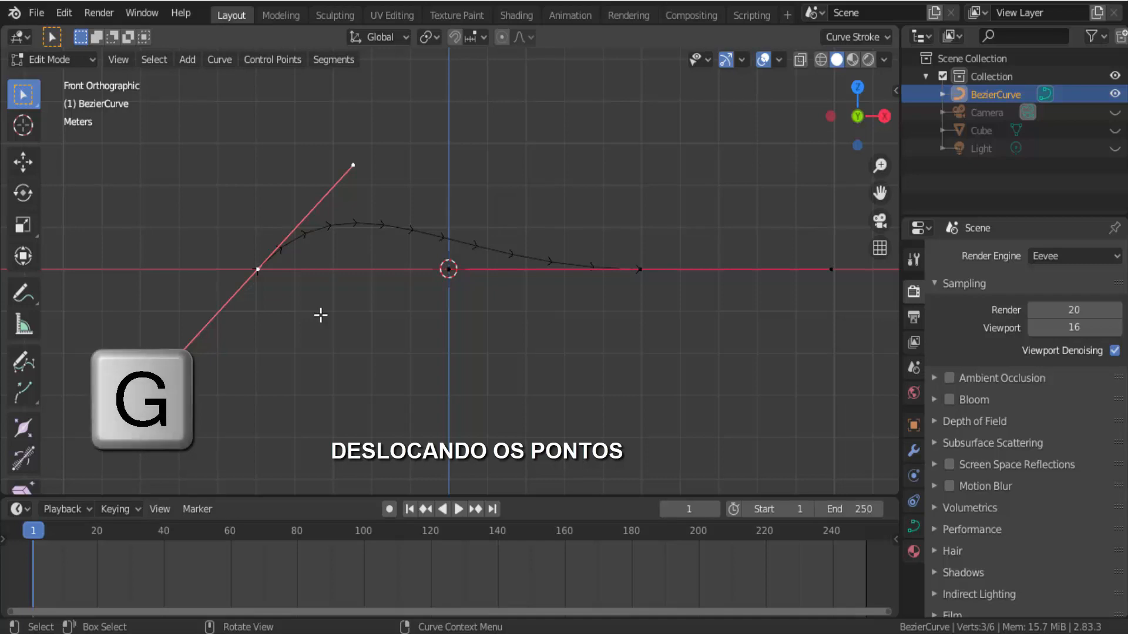
key("g")
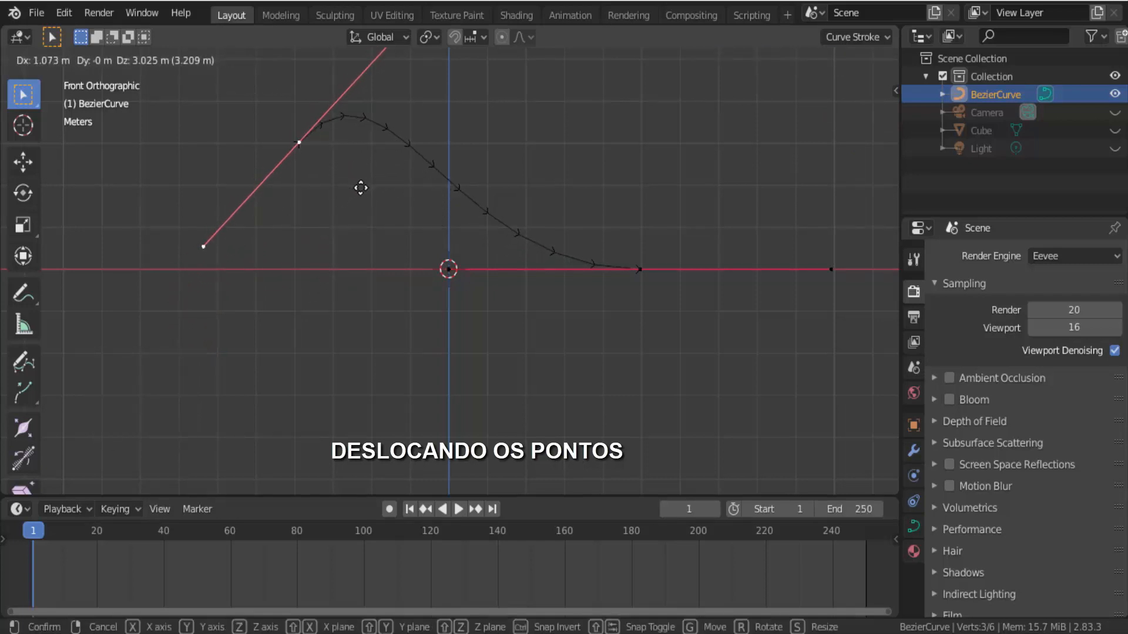
left_click(355, 188)
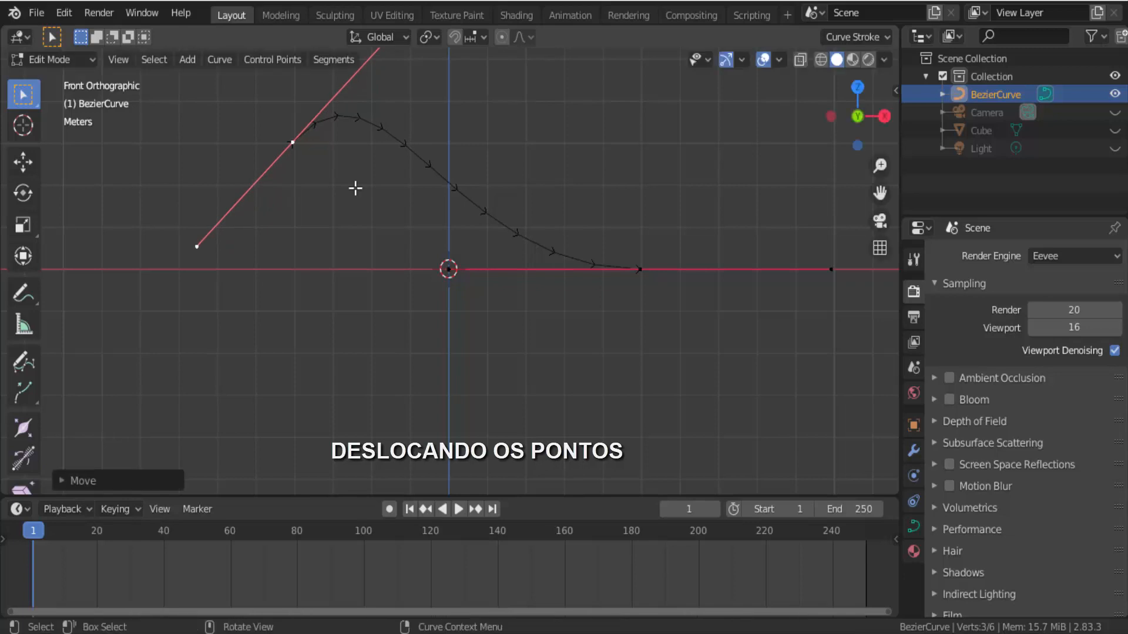
Move the upper handle of the raised control point farther up and to the right to reshape the curve's bulge.
scroll(351, 225, "down", 3)
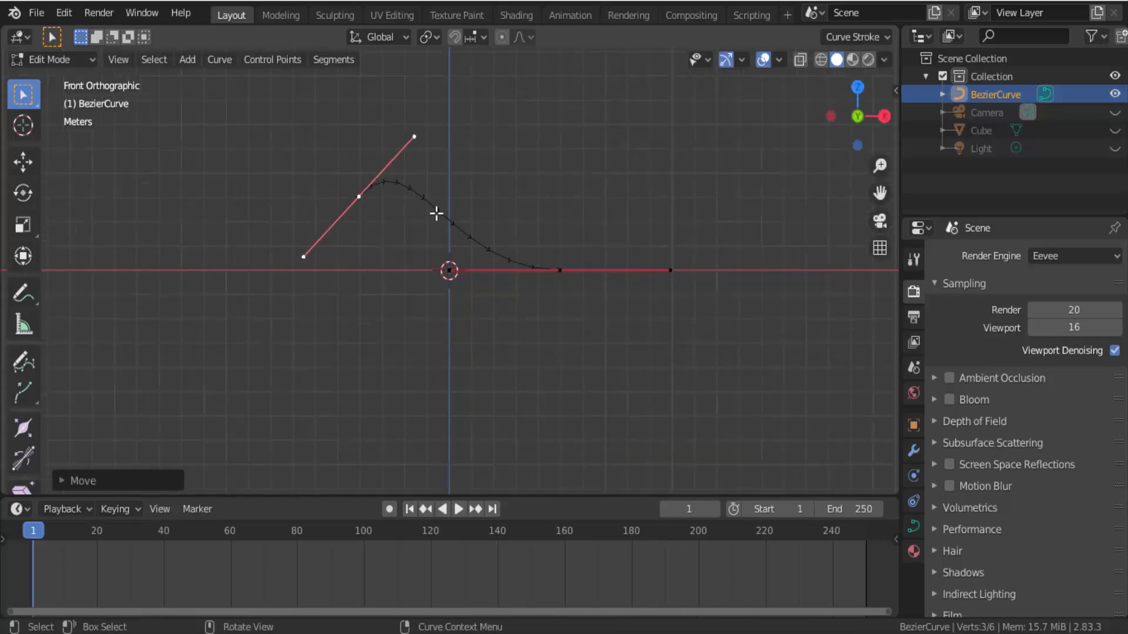
left_click(415, 137)
key("g")
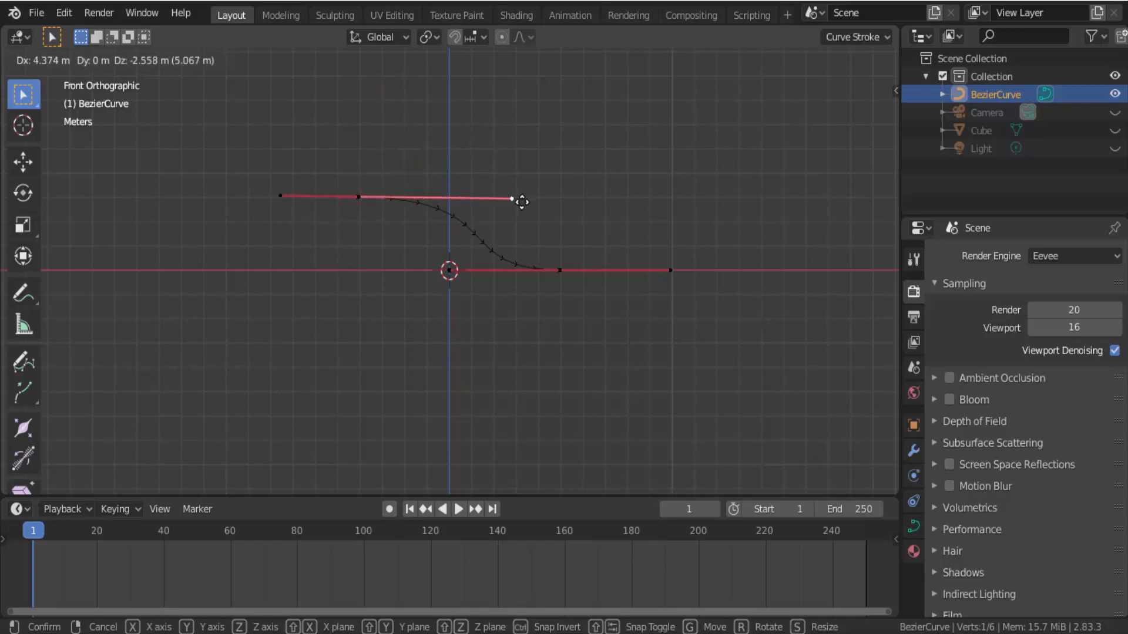
left_click(471, 111)
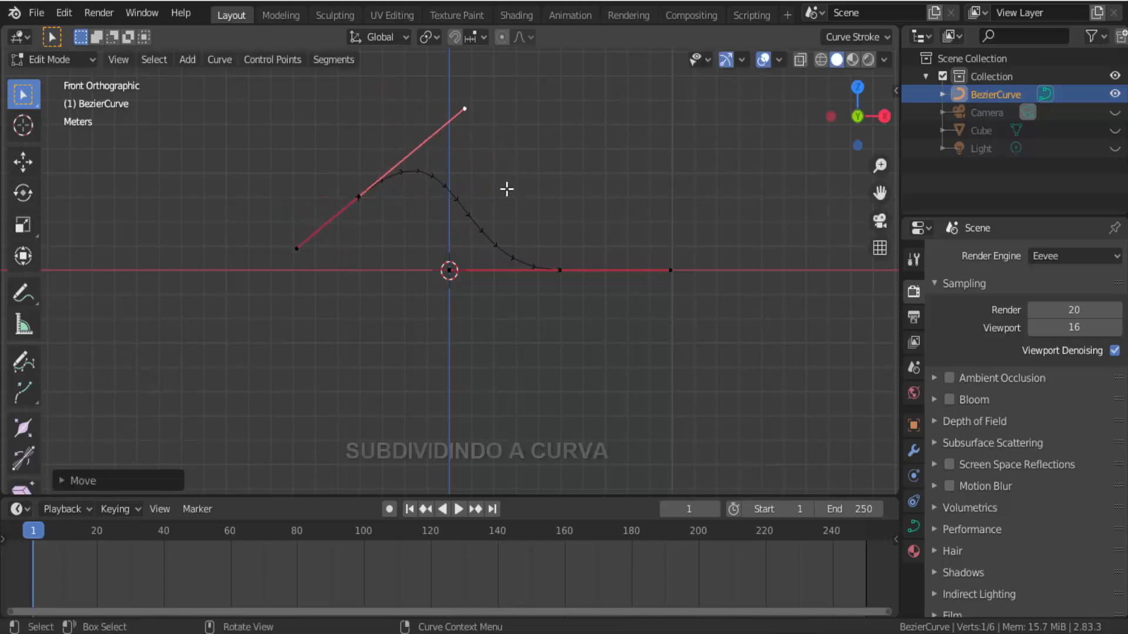
Subdivide the curve between its left and right control points to add a new point in the middle.
left_click(359, 197)
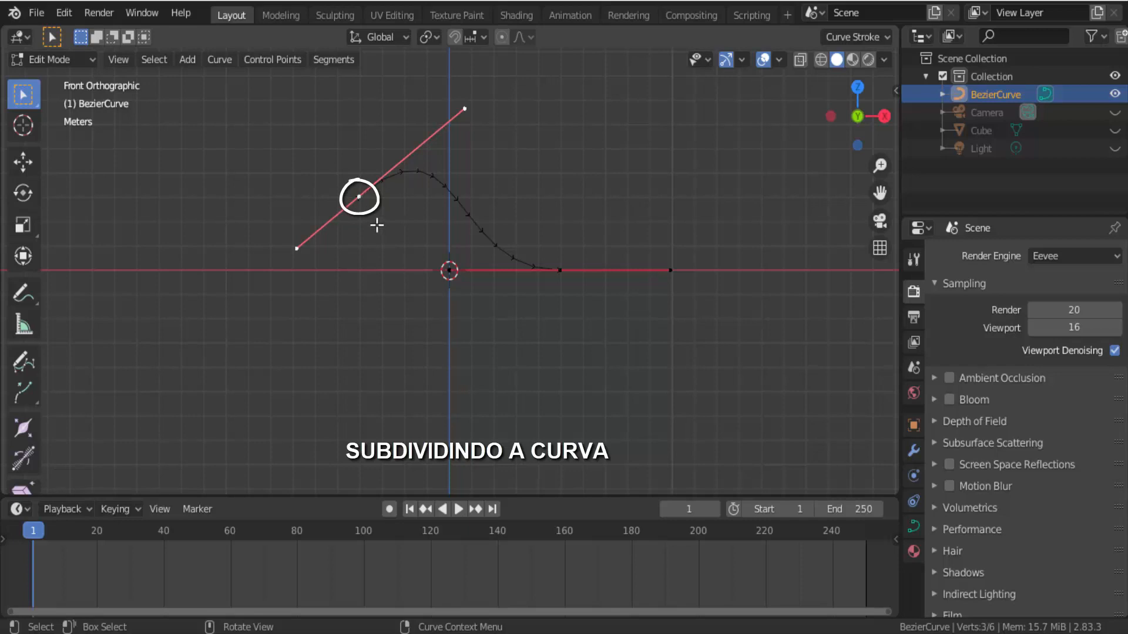
key("shift")
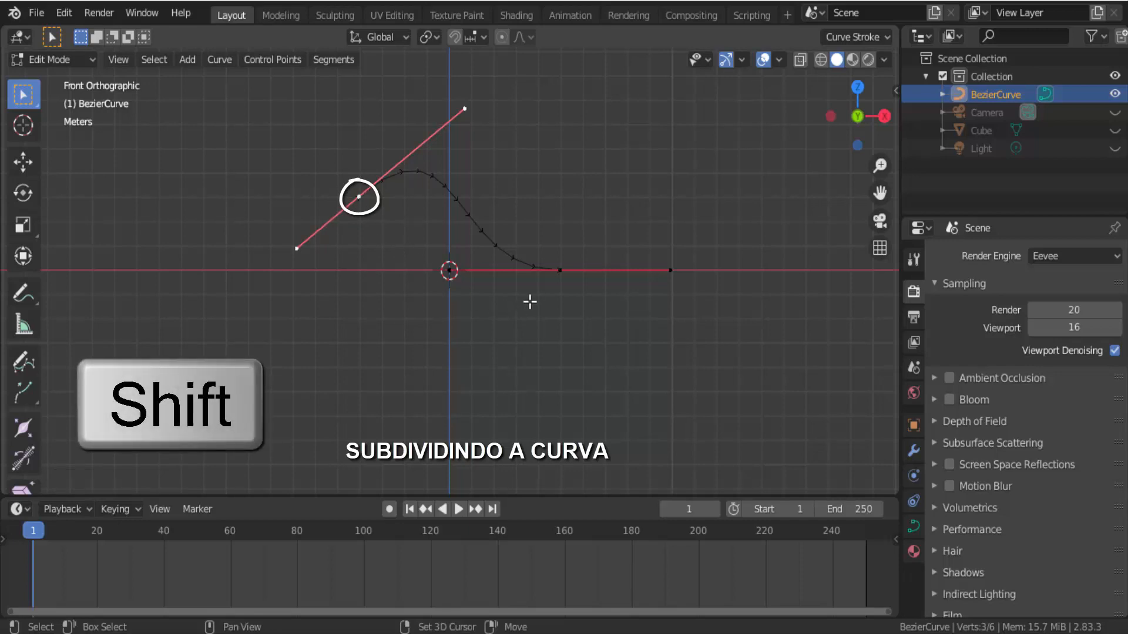
left_click(559, 271, "shift")
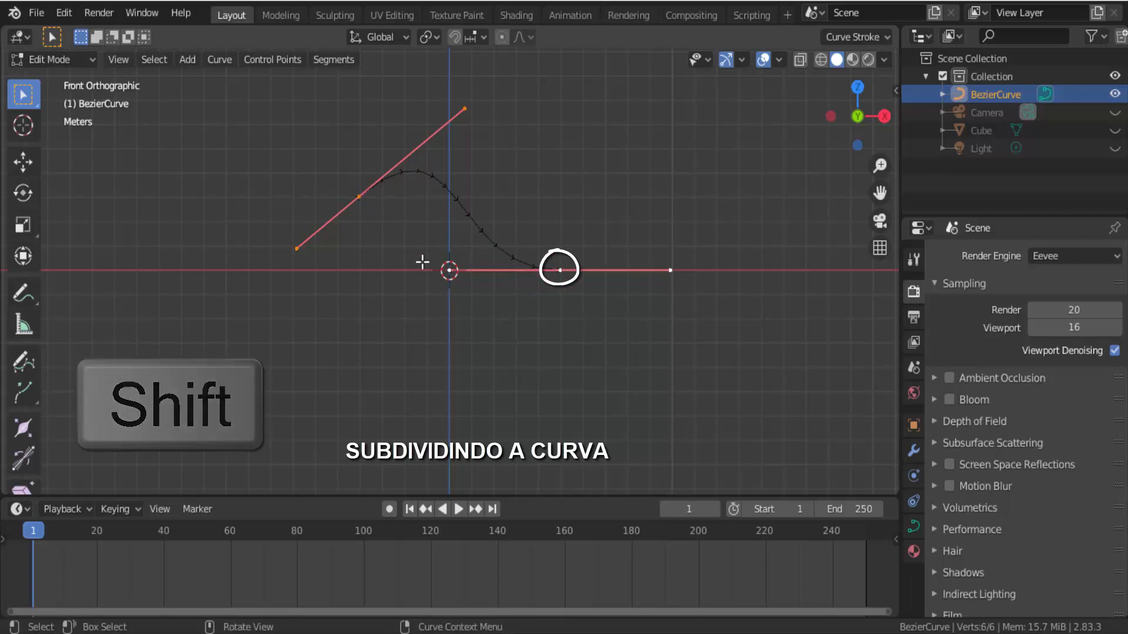
right_click(701, 145)
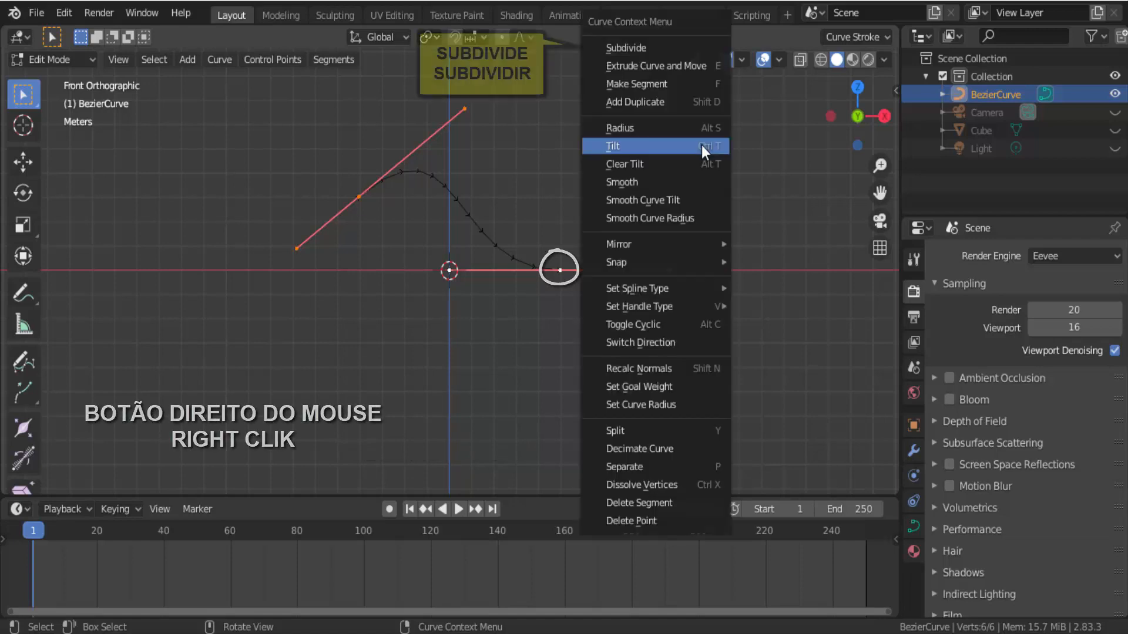
left_click(651, 50)
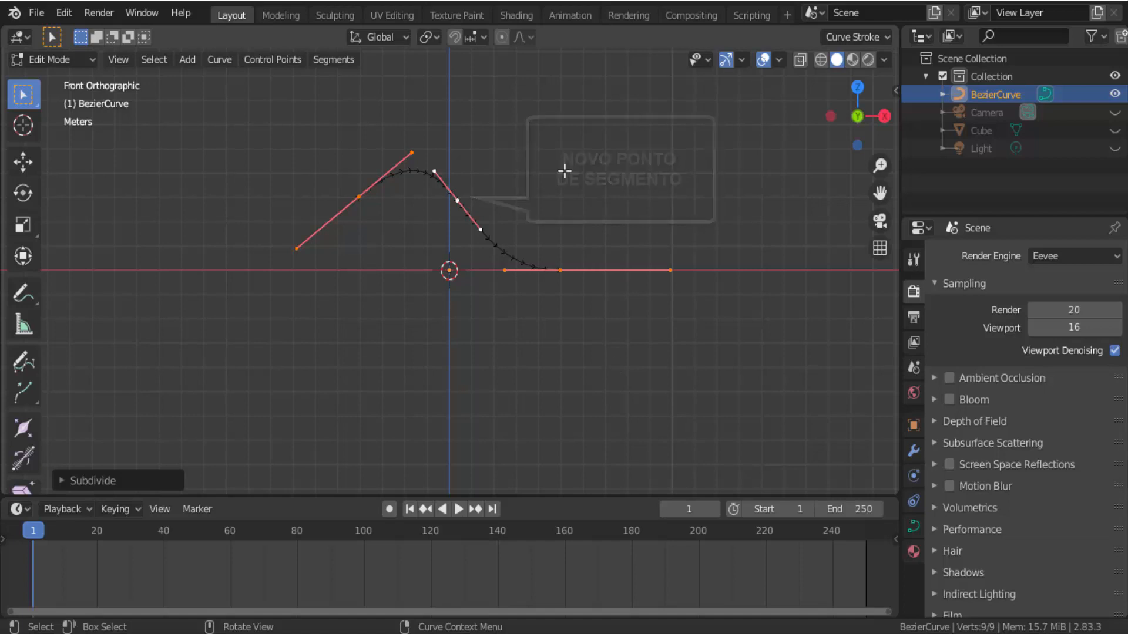
Move the curve's new middle control point about 1.6 m along X and 1.9 m up along Z.
left_click(458, 203)
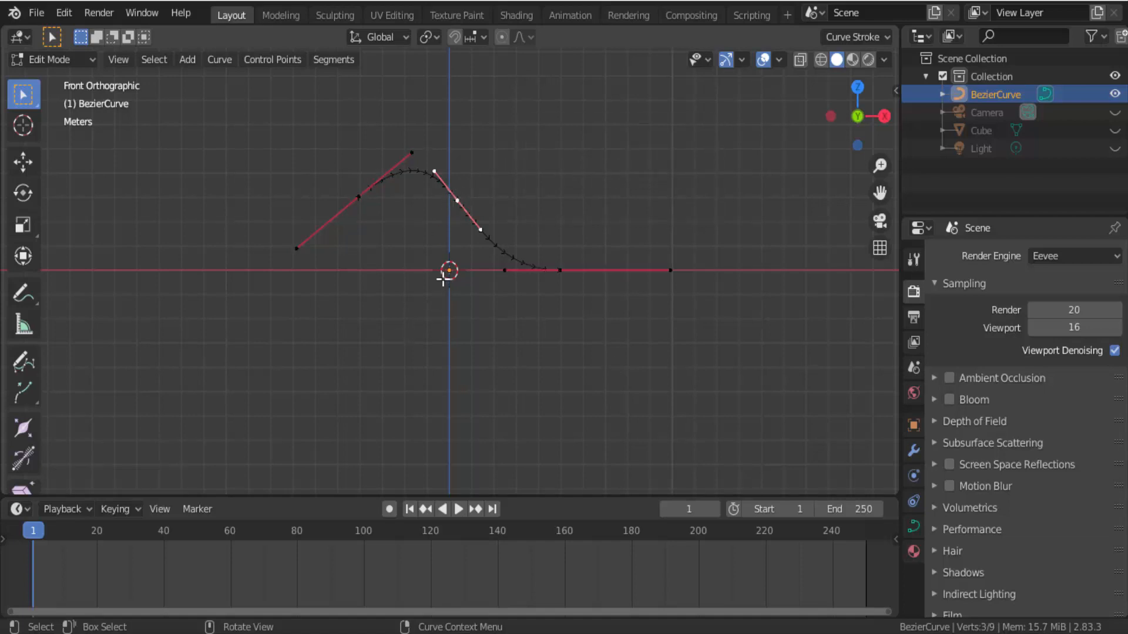
key("g")
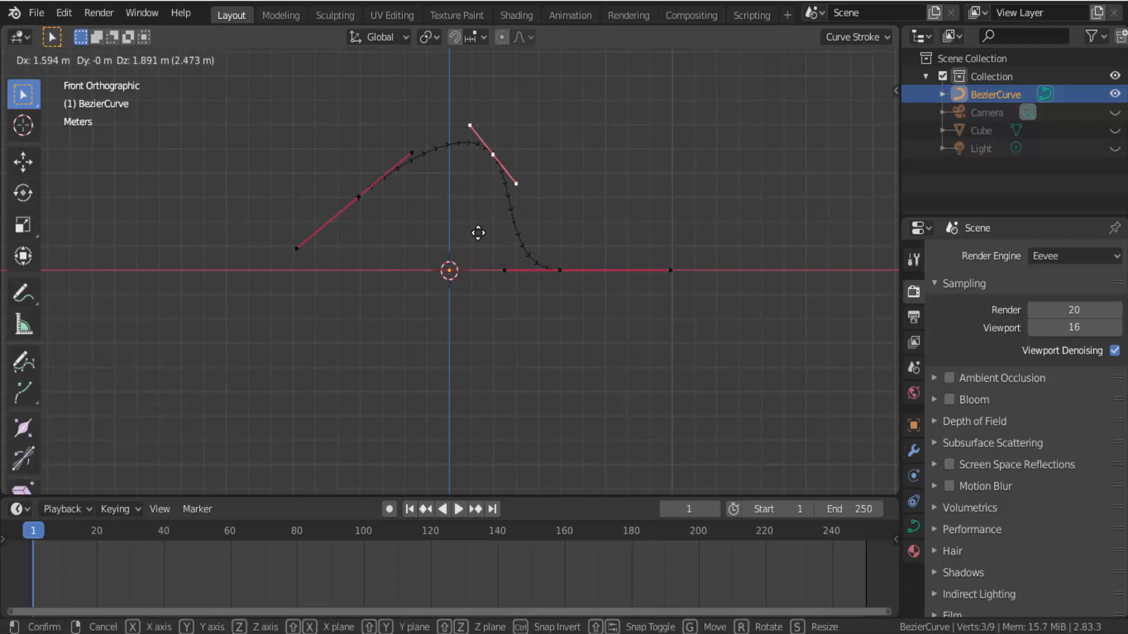
left_click(478, 233)
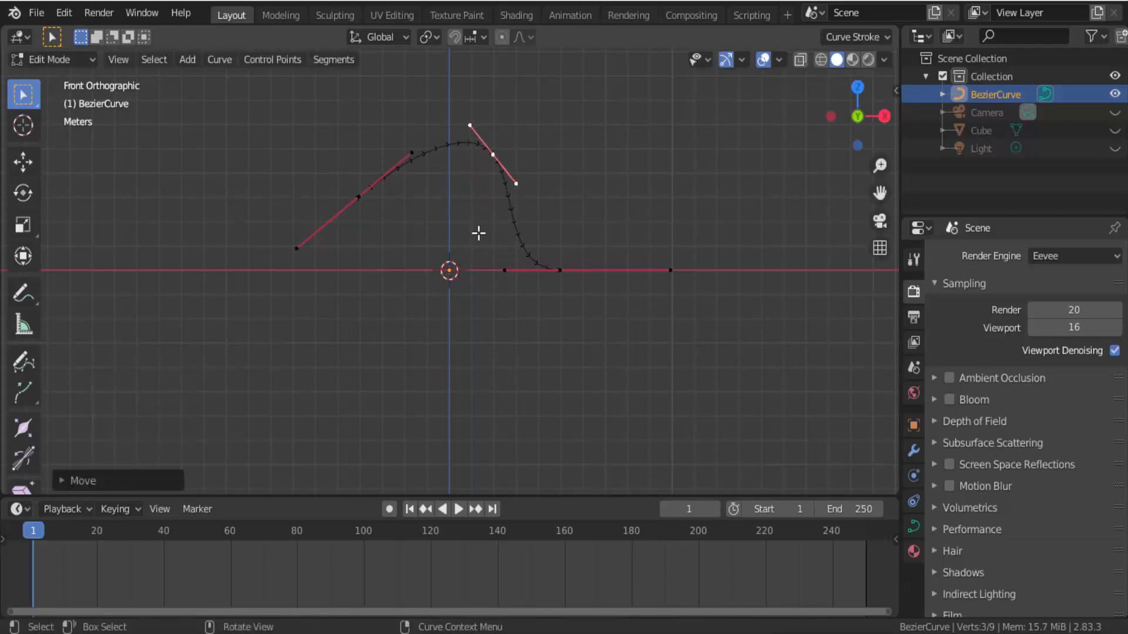
Move the curve's right end control point with its handles farther right along X, away from the middle point.
left_click(561, 271)
key("g")
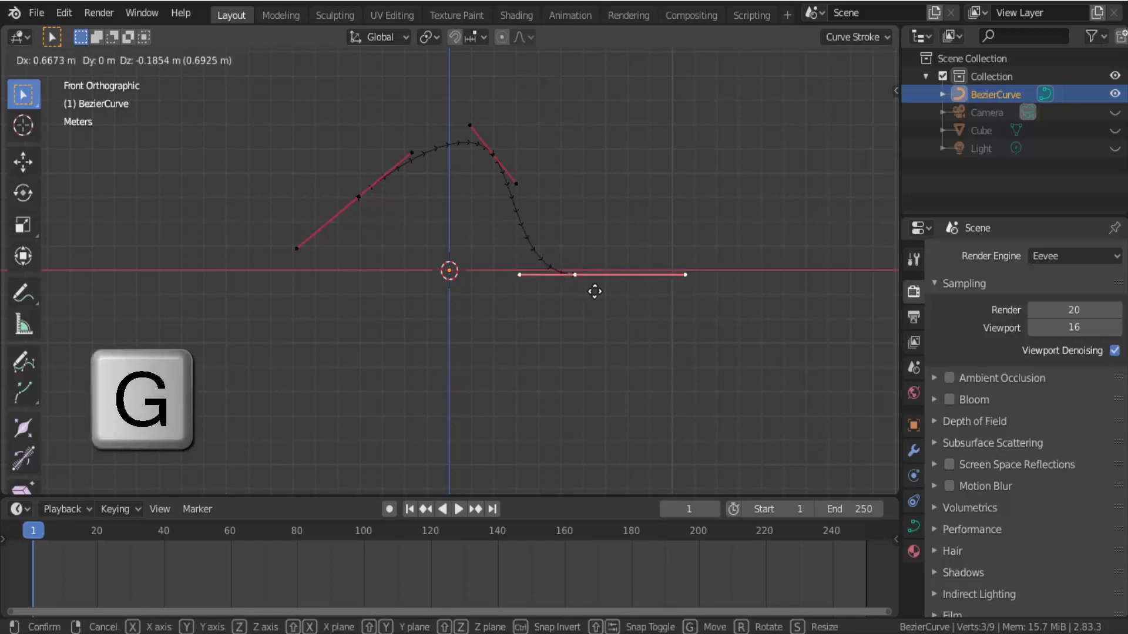
left_click(655, 284)
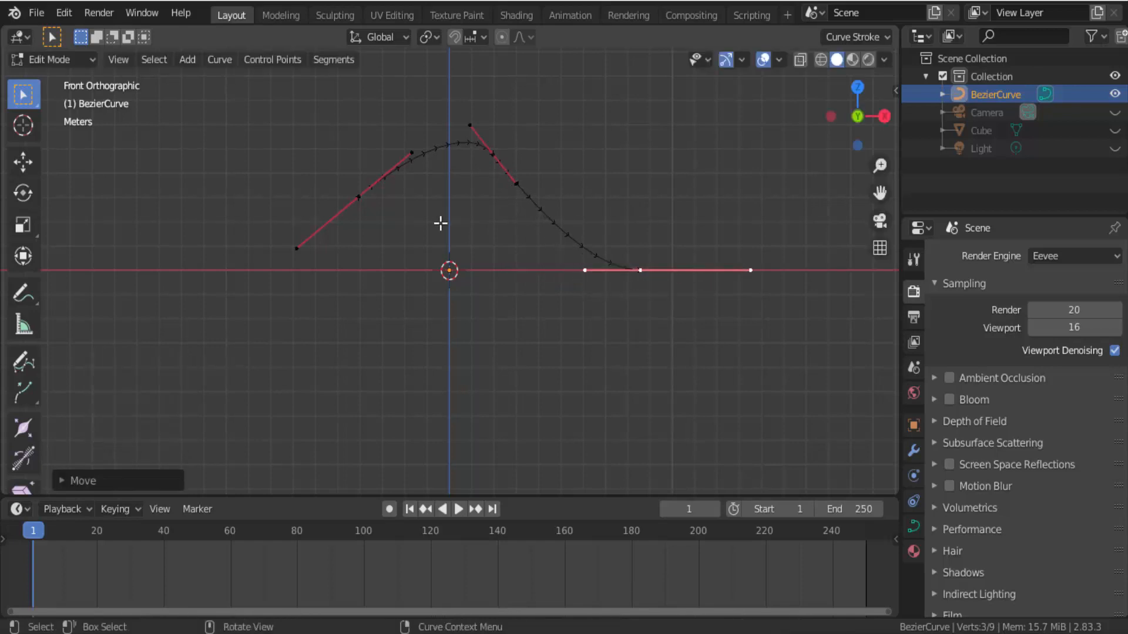
Return to Object Mode and move the whole curve straight up along Z, well above the world origin.
scroll(437, 222, "down", 2)
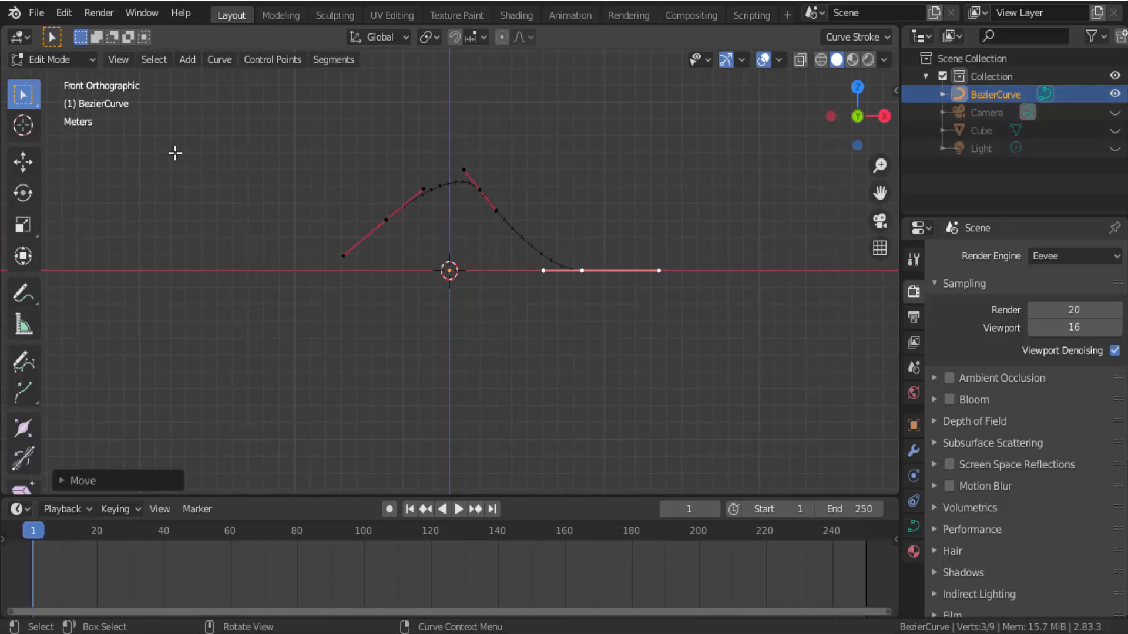
left_click(61, 59)
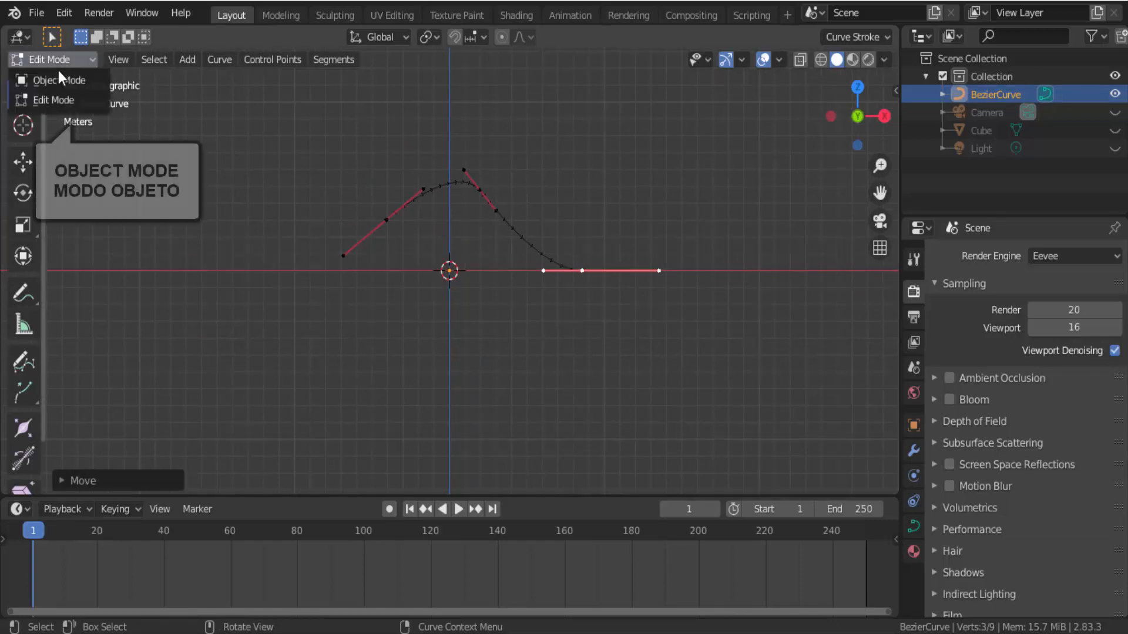
left_click(56, 80)
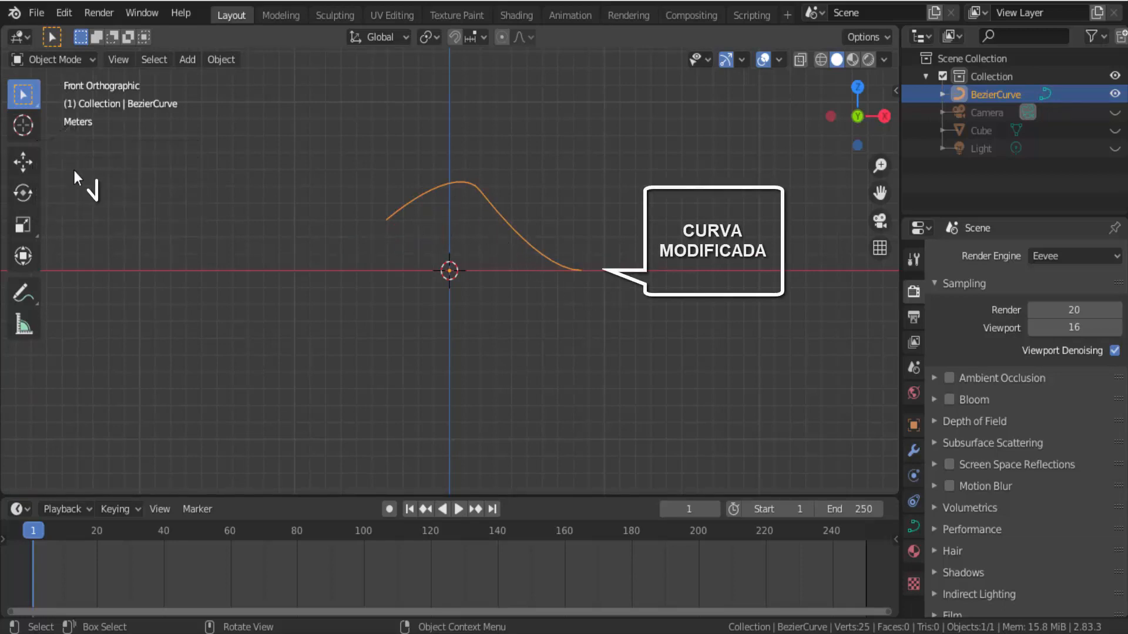
left_click(23, 162)
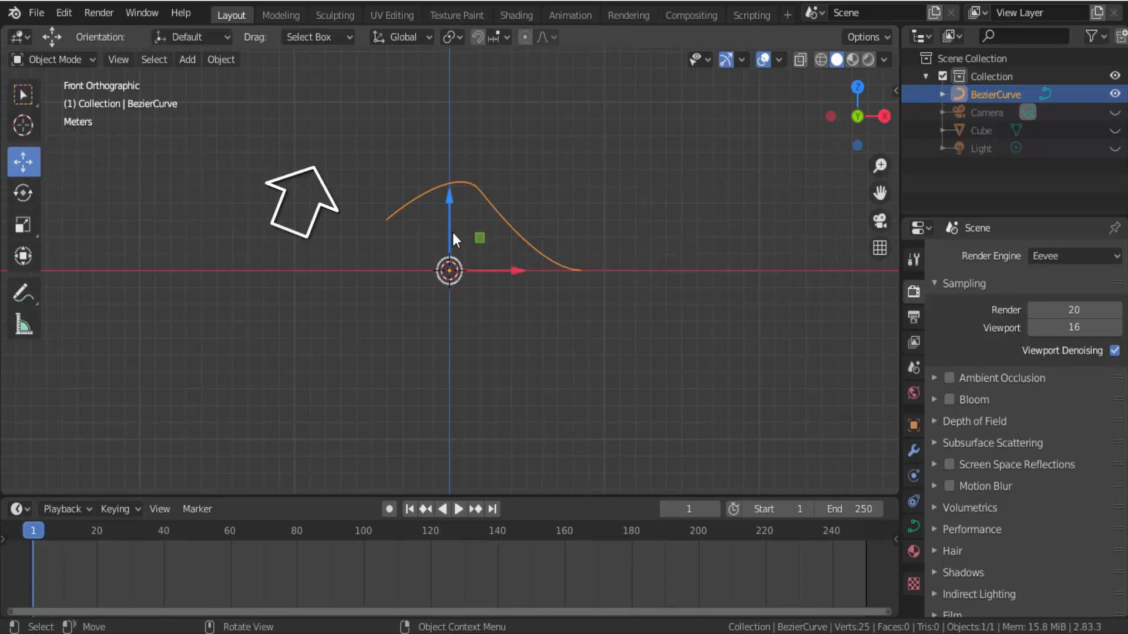
left_click_drag(450, 200, 469, 112)
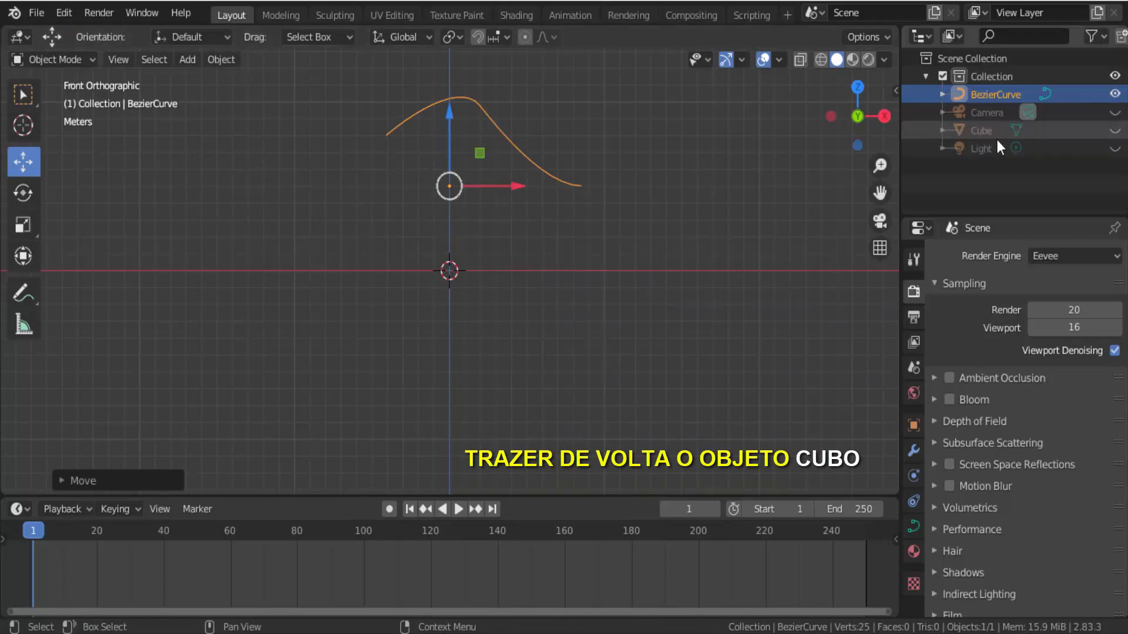
Unhide the cube and insert a LocRotScale keyframe for it at frame 1.
left_click(1115, 130)
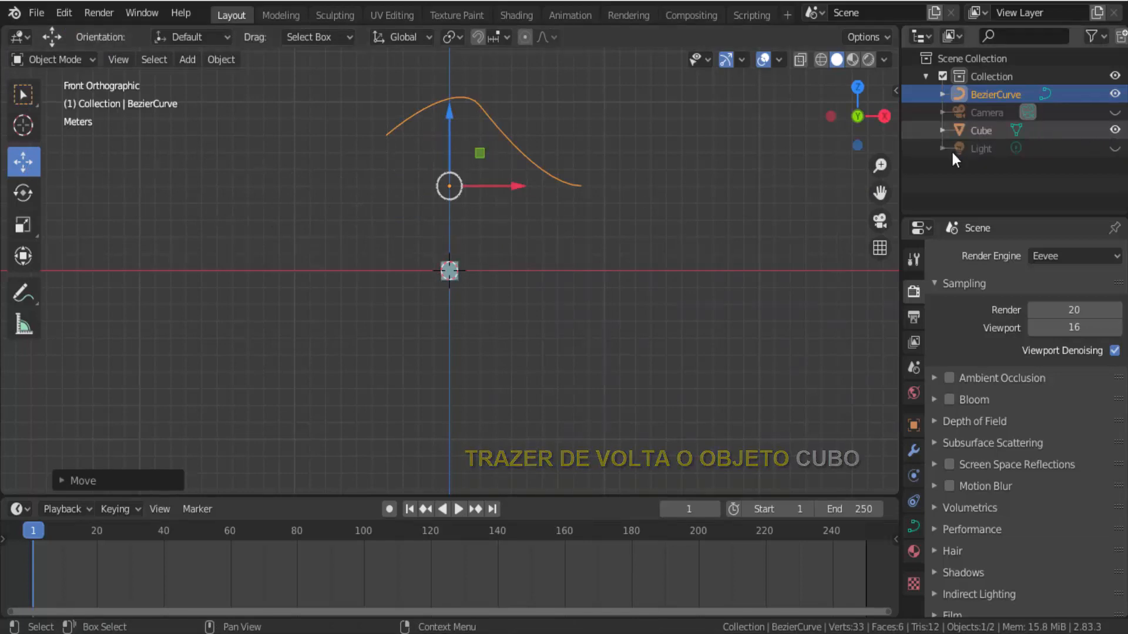
scroll(425, 258, "up", 3)
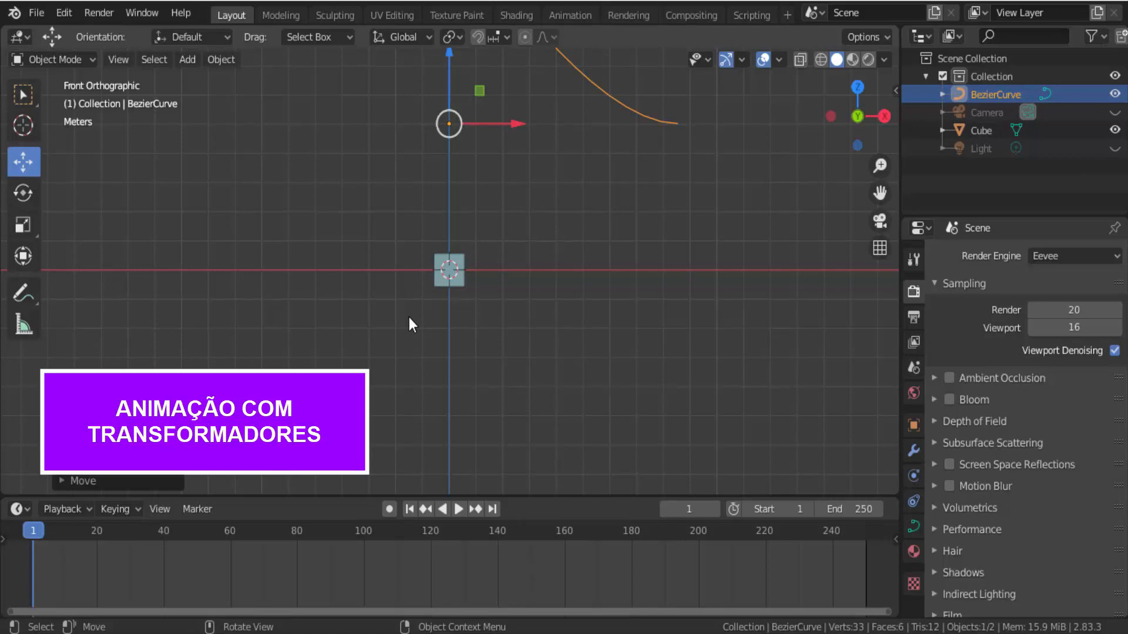
scroll(450, 296, "down", 3)
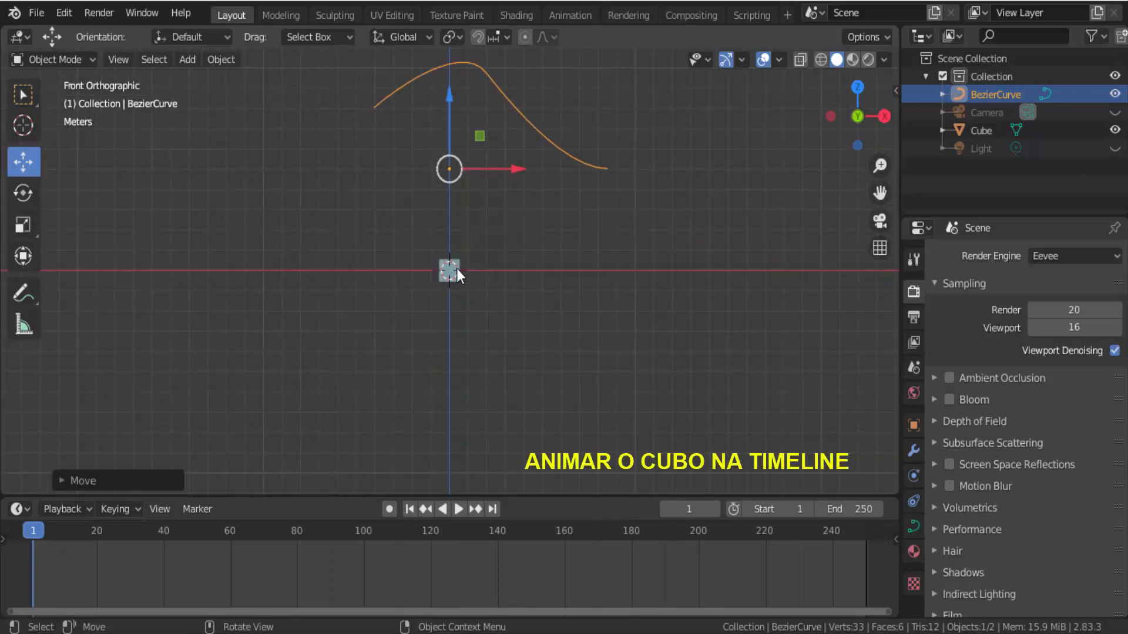
left_click(456, 269)
scroll(456, 298, "up", 8)
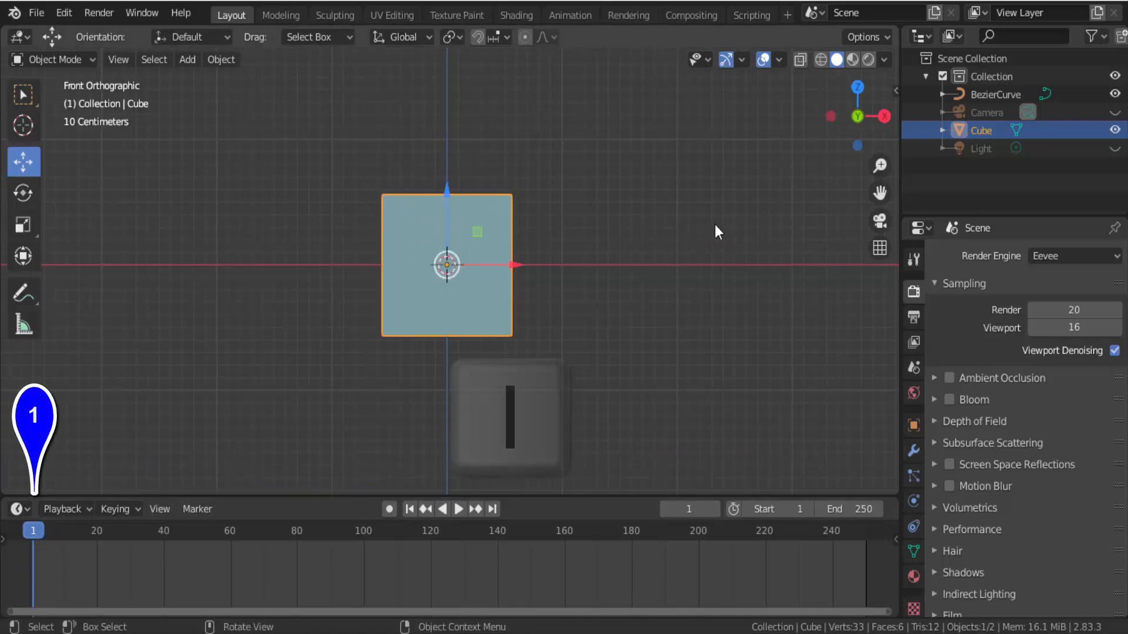
key("i")
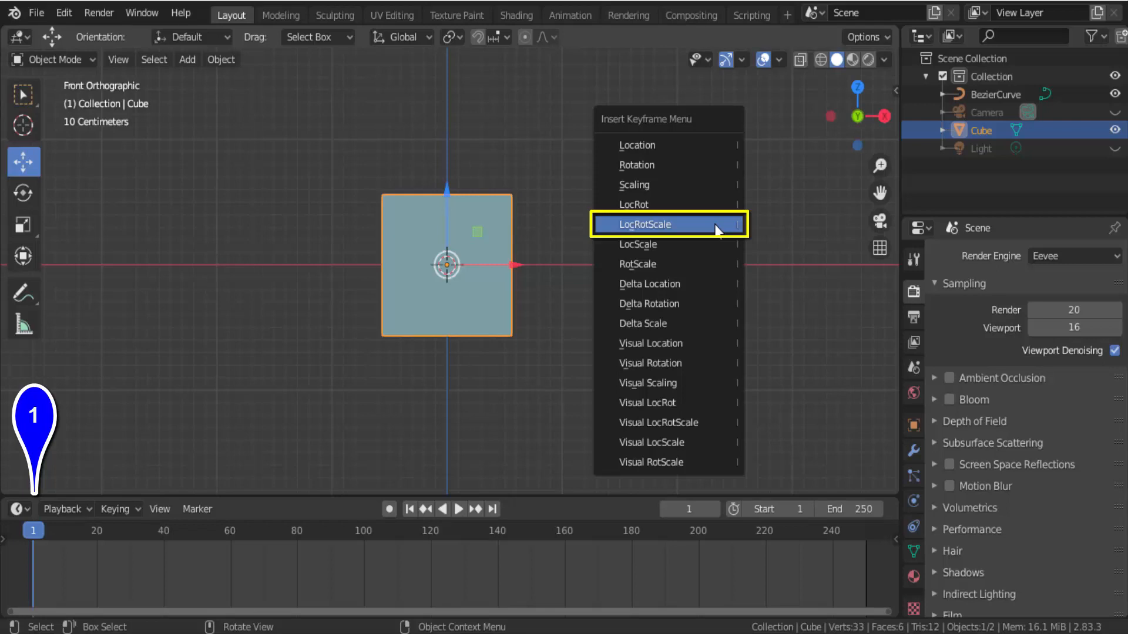
left_click(714, 226)
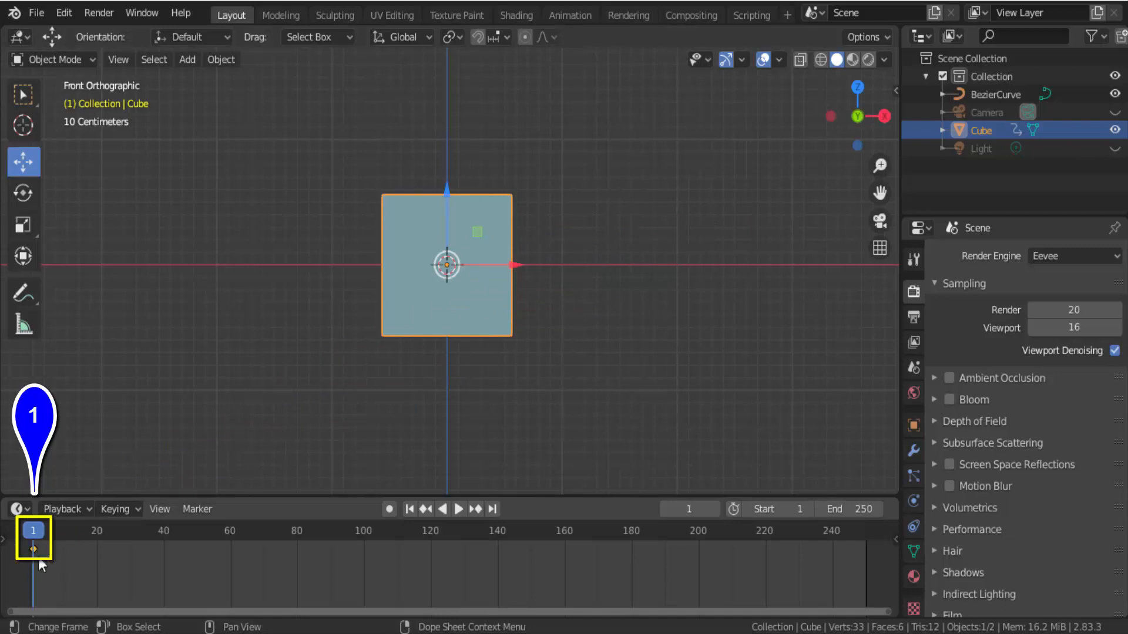
At frame 250, rotate the cube about 1106° around the global Y axis and insert a LocRotScale keyframe.
left_click(866, 538)
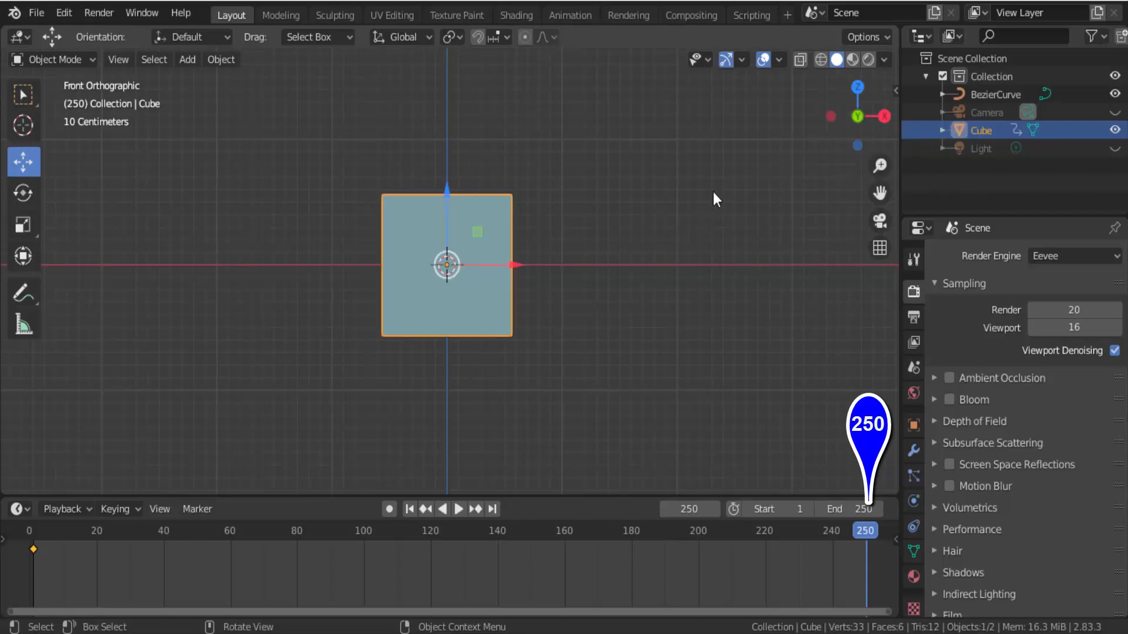
key("r")
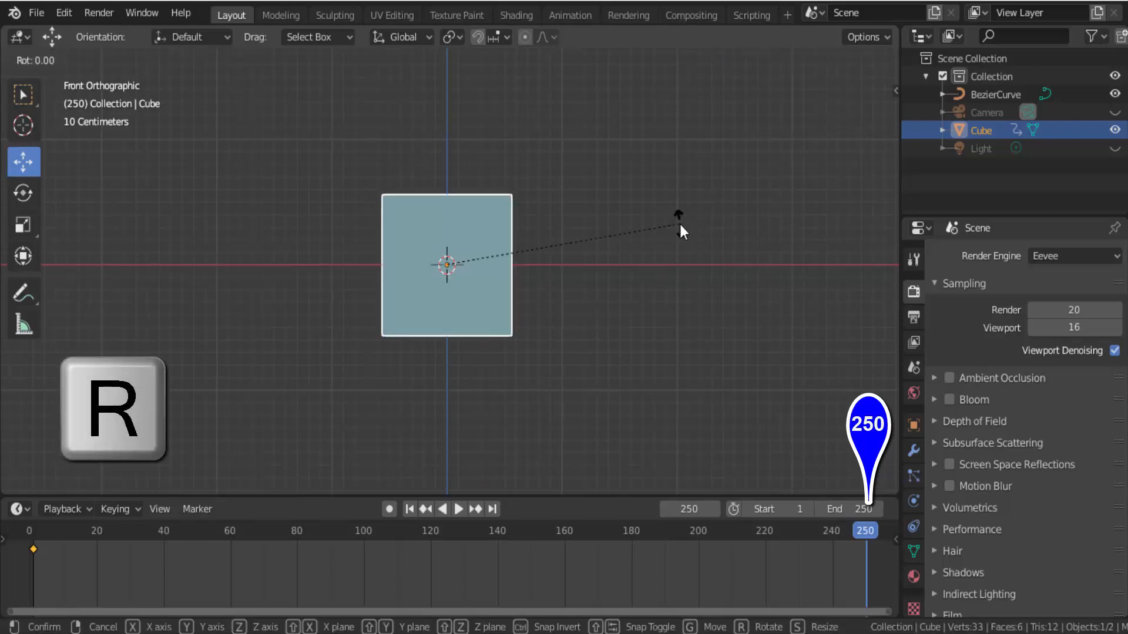
key("y")
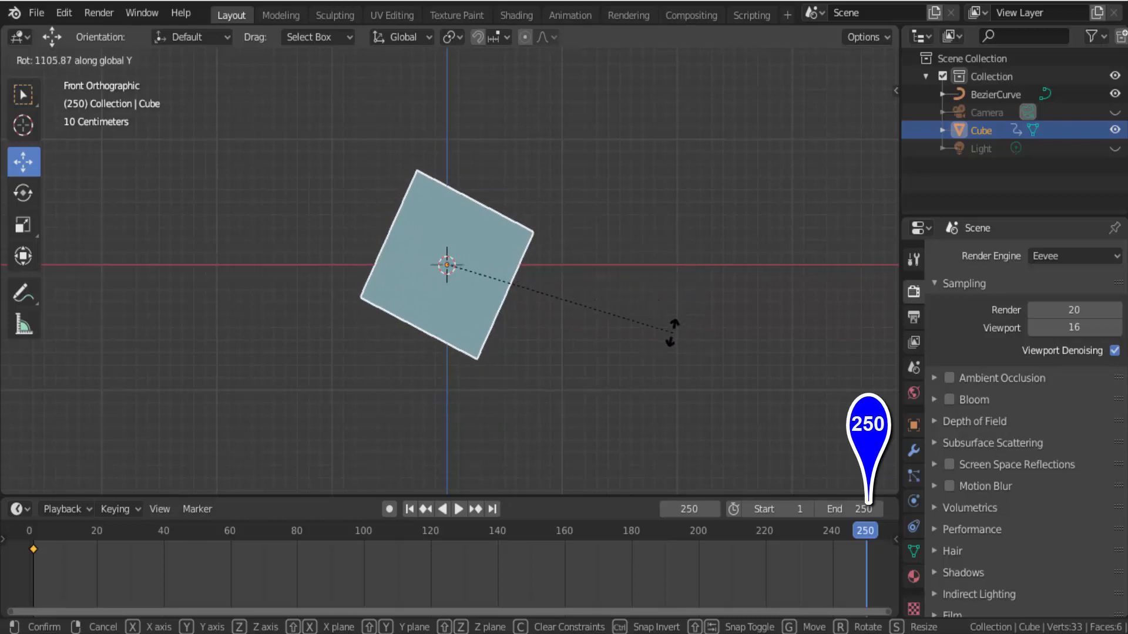
left_click(671, 332)
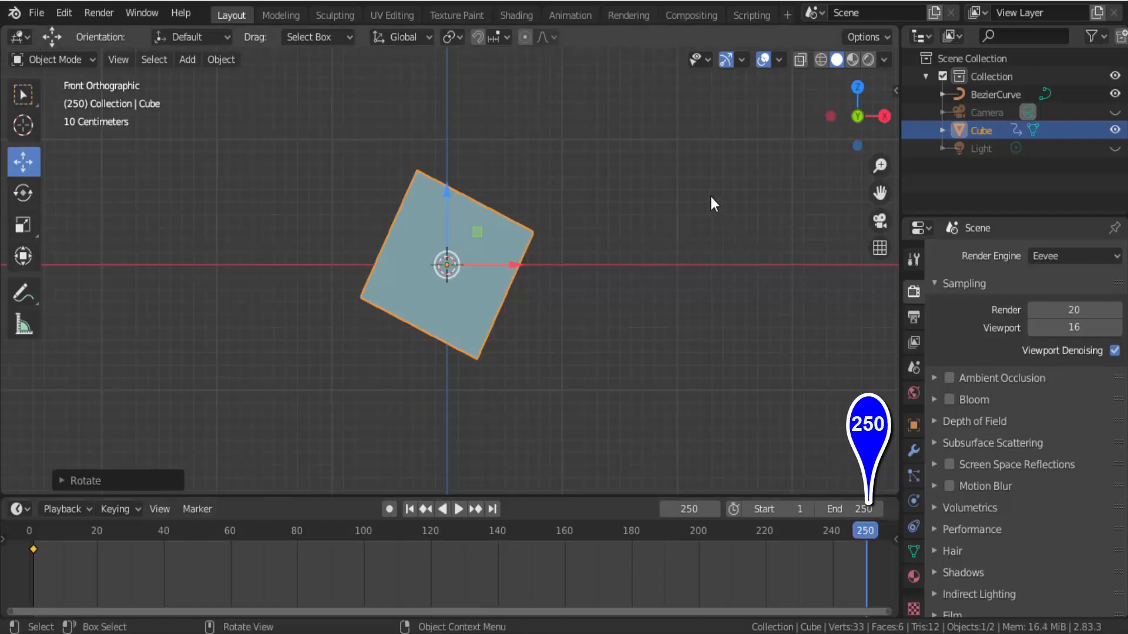
key("i")
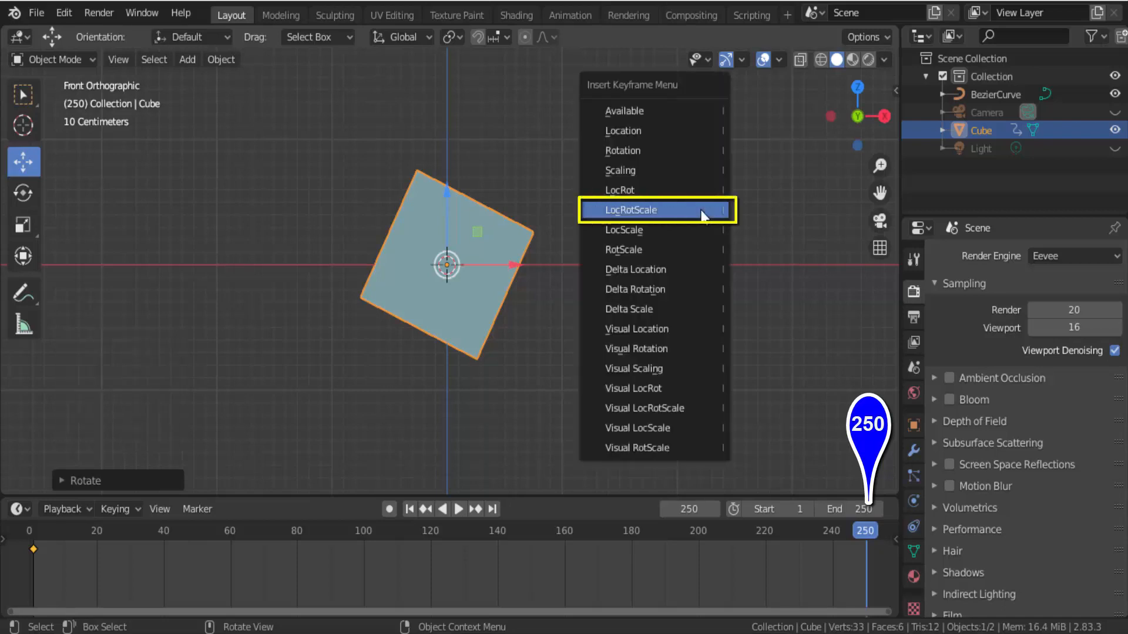
left_click(702, 212)
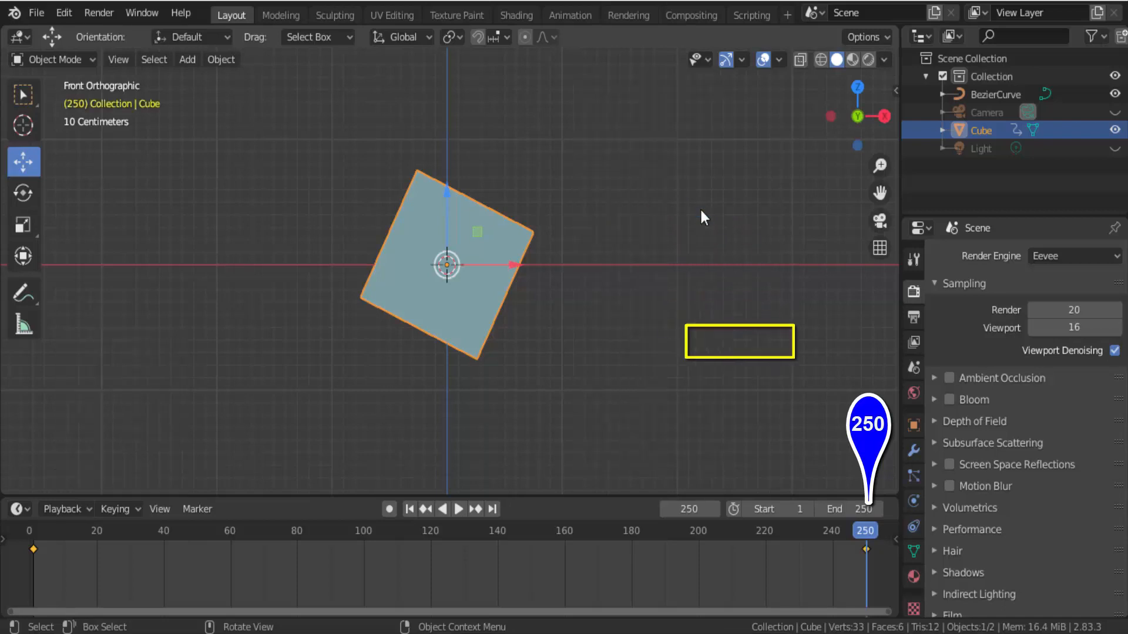
Play the cube's rotation animation, stop it and return to frame 1.
left_click(456, 511)
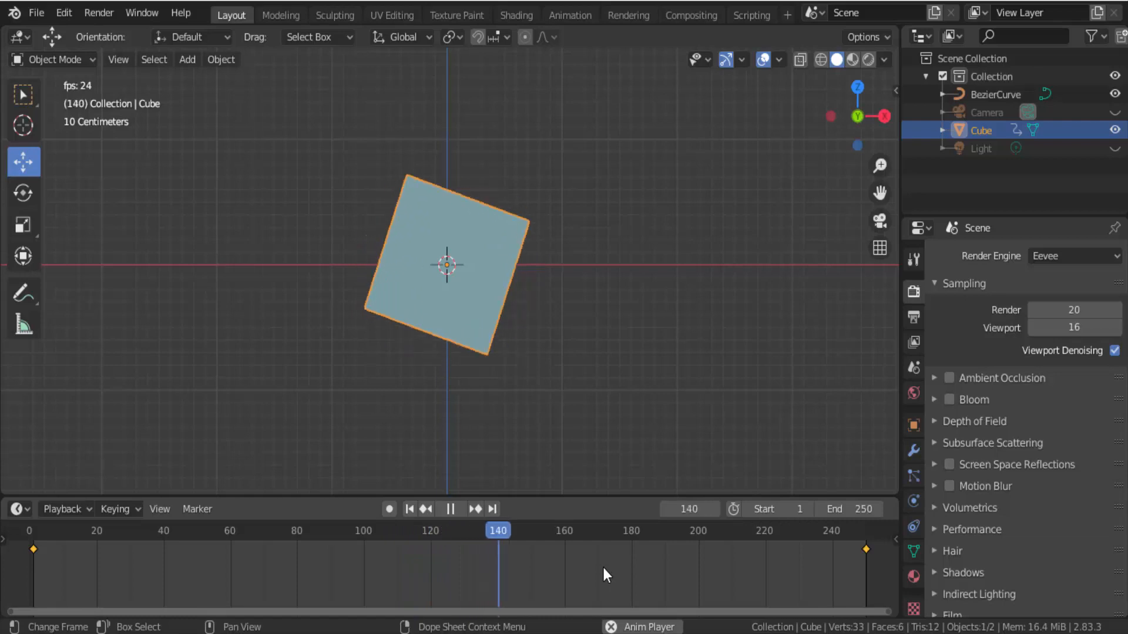
left_click(451, 511)
left_click(411, 512)
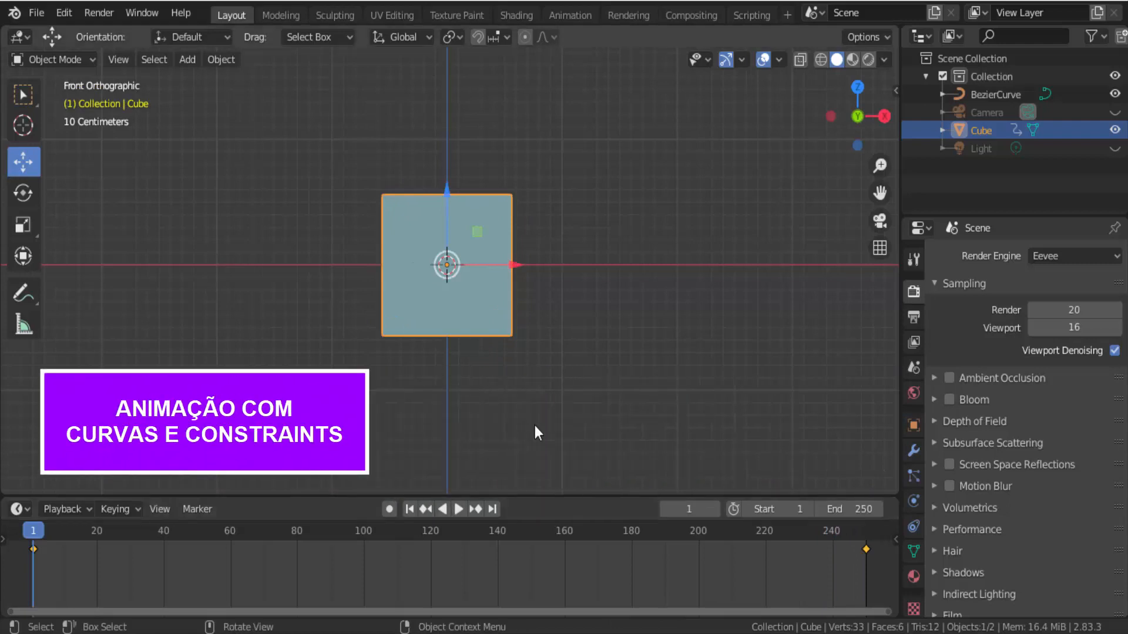
Move the Bezier curve about 3.7 m down along the Z axis, closer to the cube.
scroll(534, 425, "down", 8)
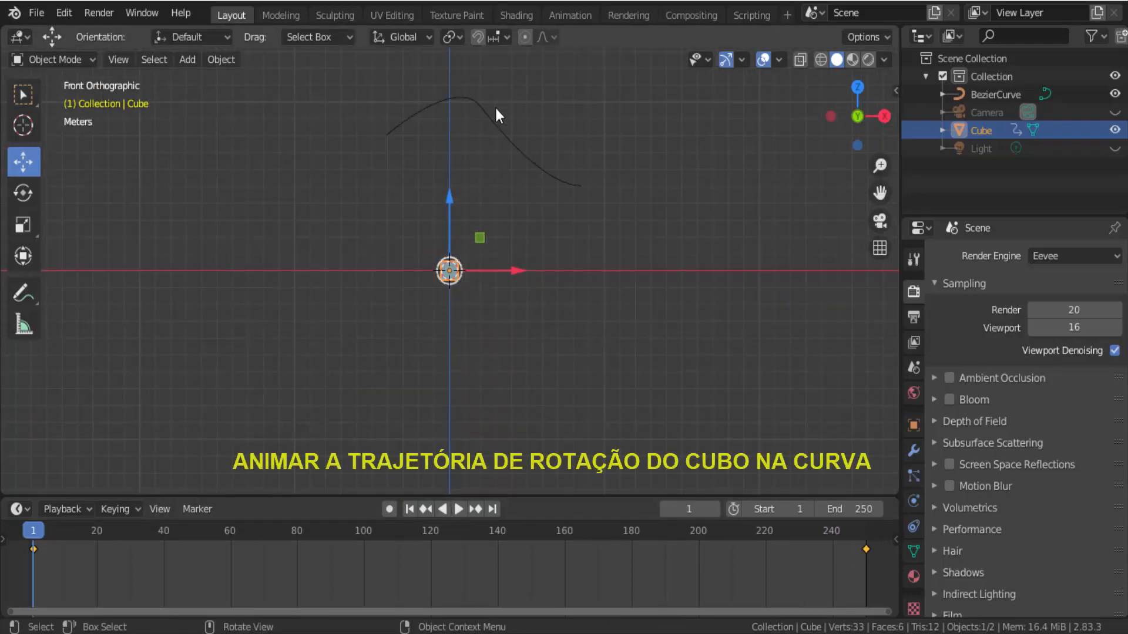
left_click(462, 101)
key("g")
key("z")
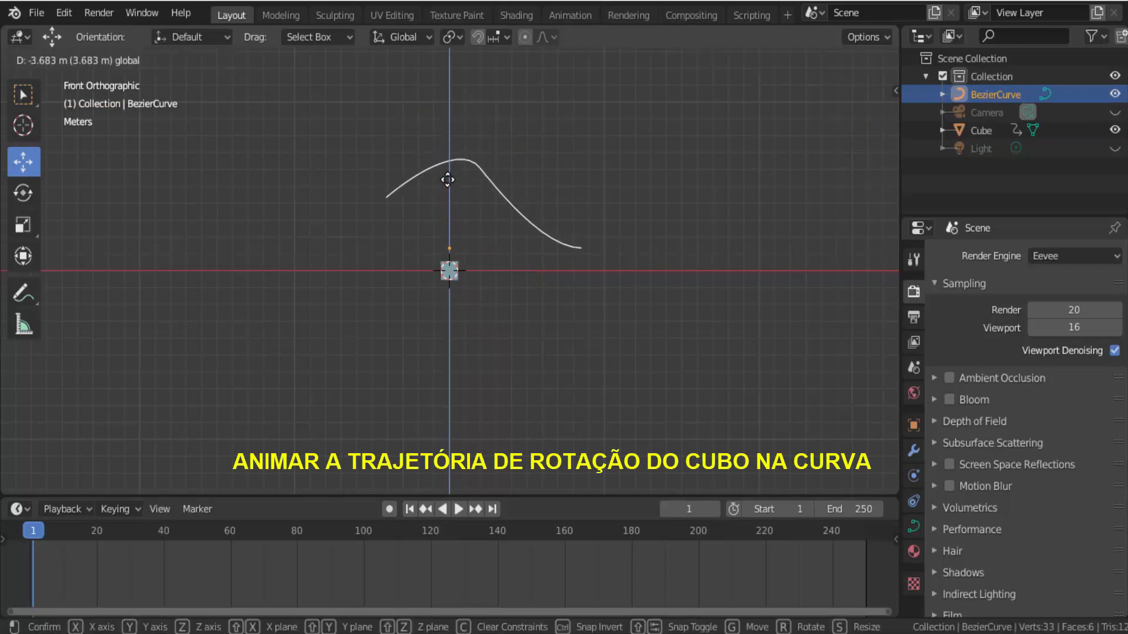
left_click(447, 180)
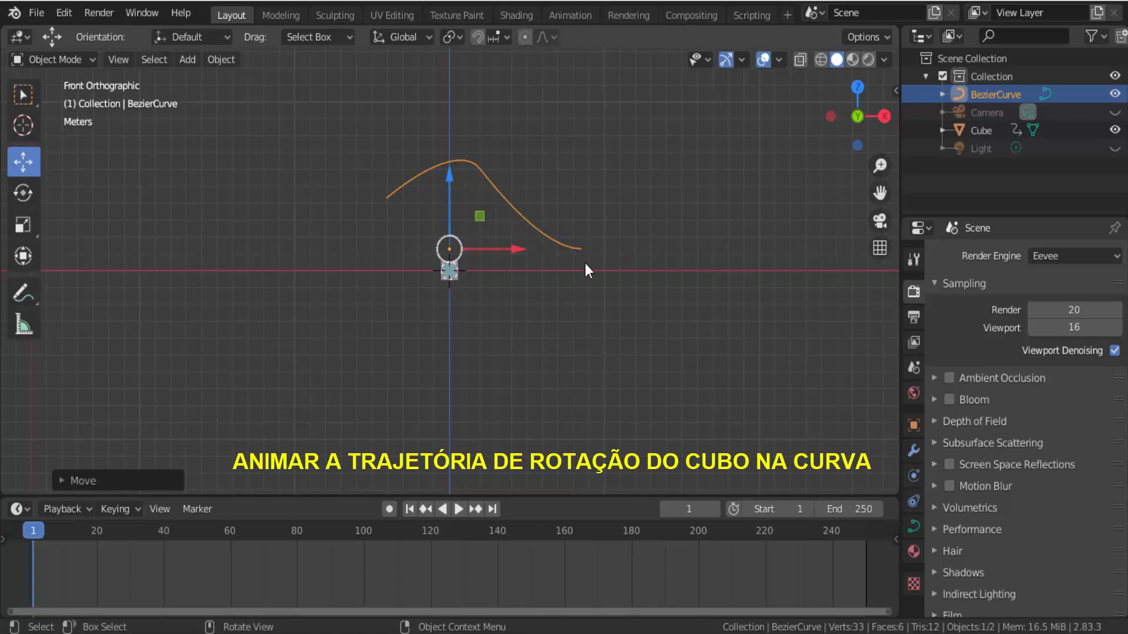
Add a Follow Path constraint to the cube with BezierCurve as its target.
left_click(451, 278)
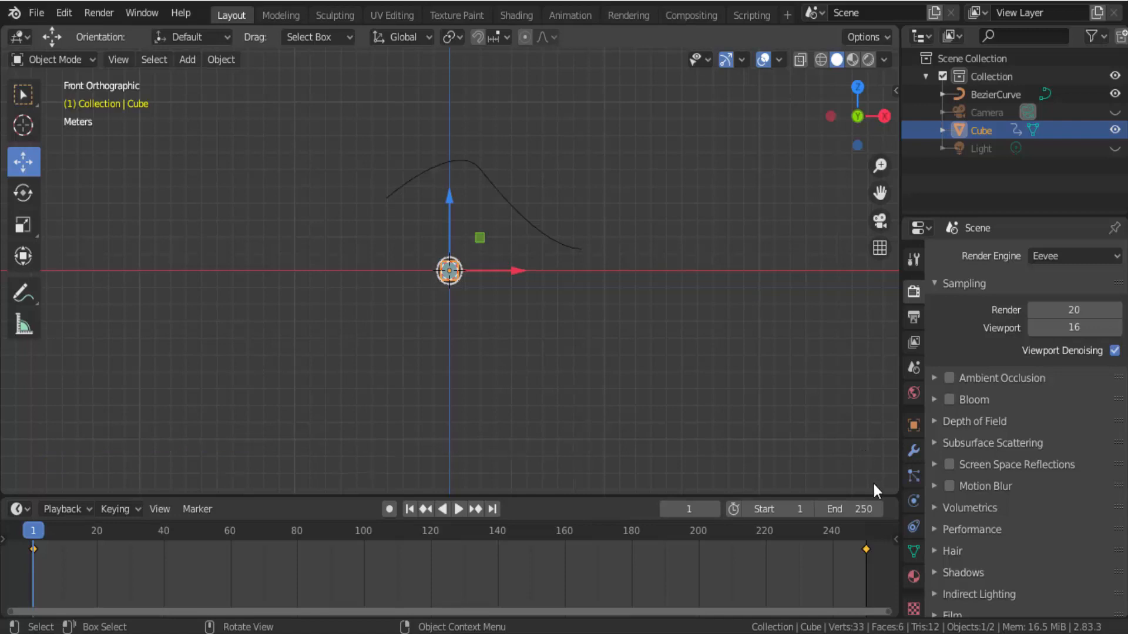
left_click(919, 531)
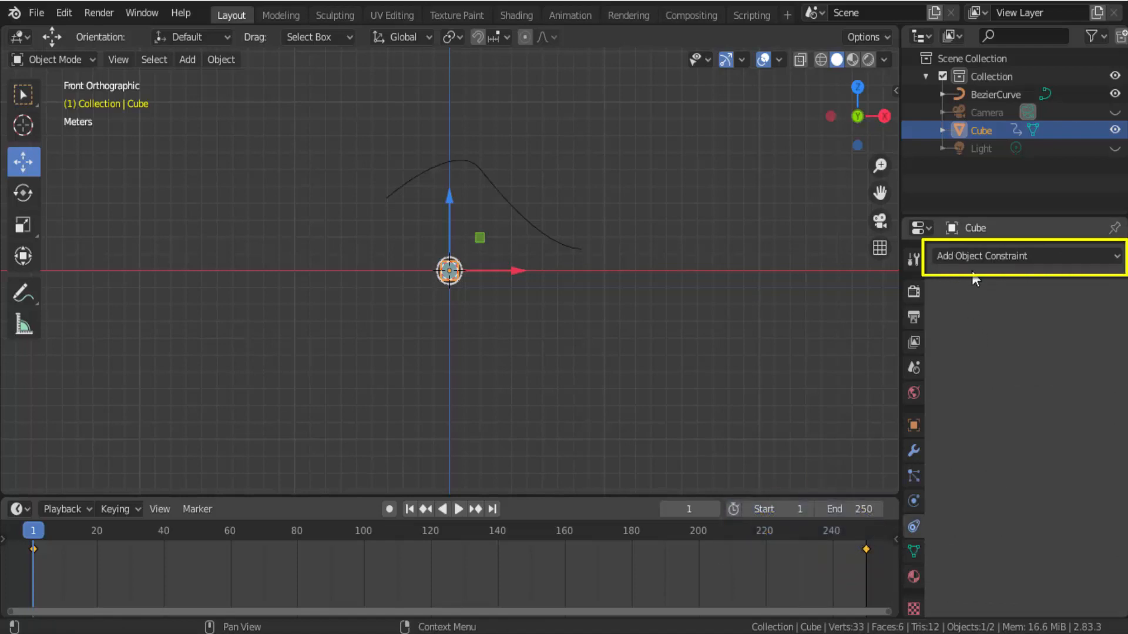
left_click(1025, 257)
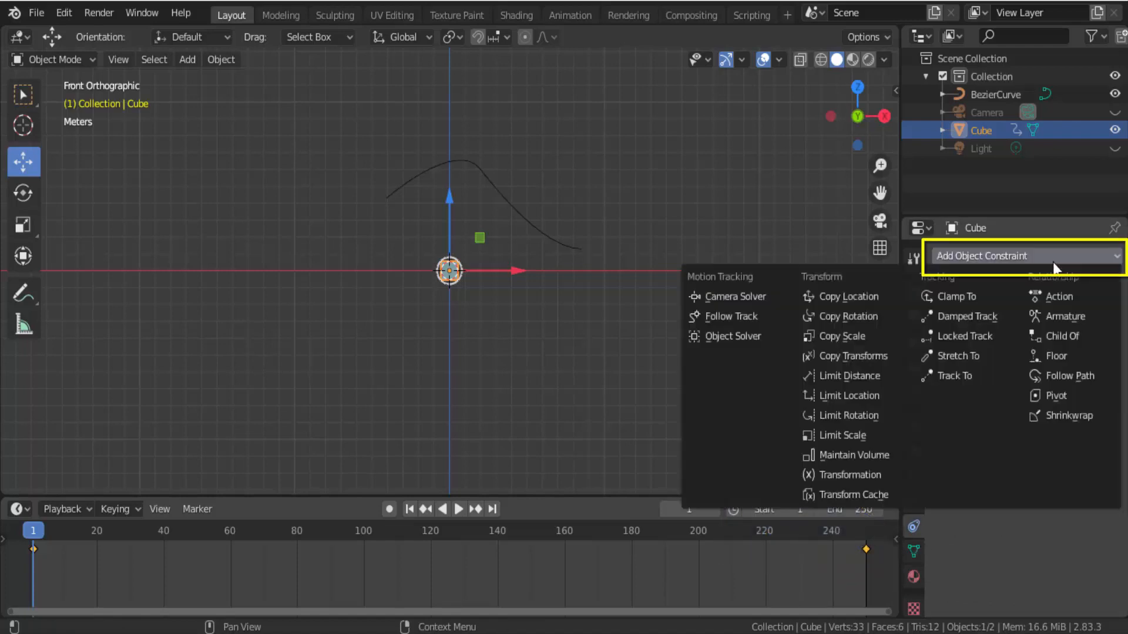
left_click(1065, 378)
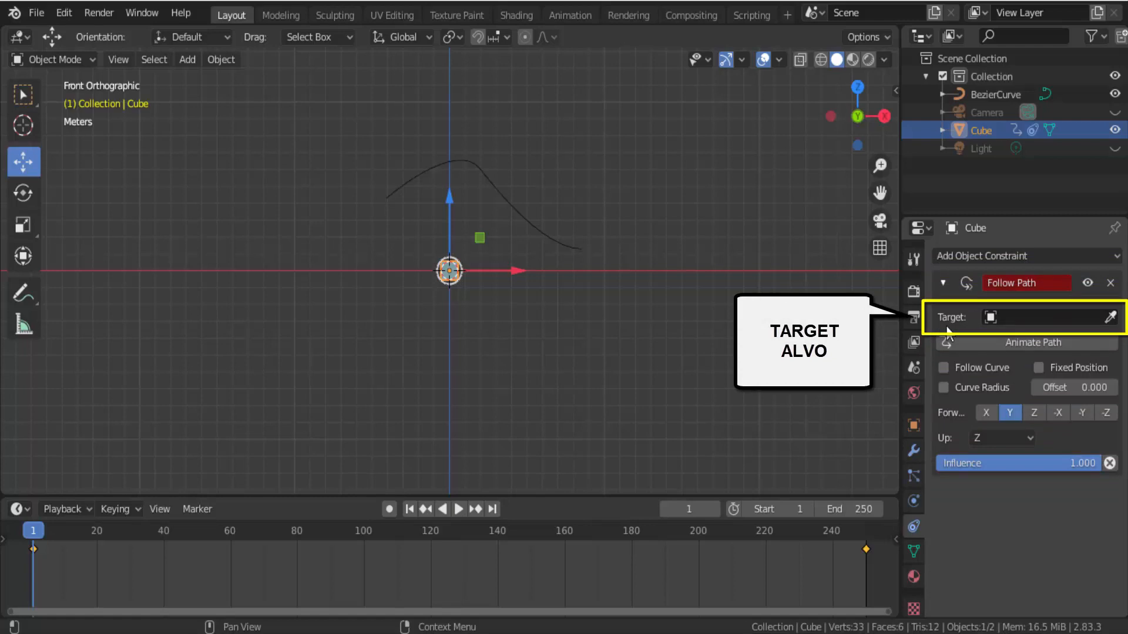
left_click(1112, 319)
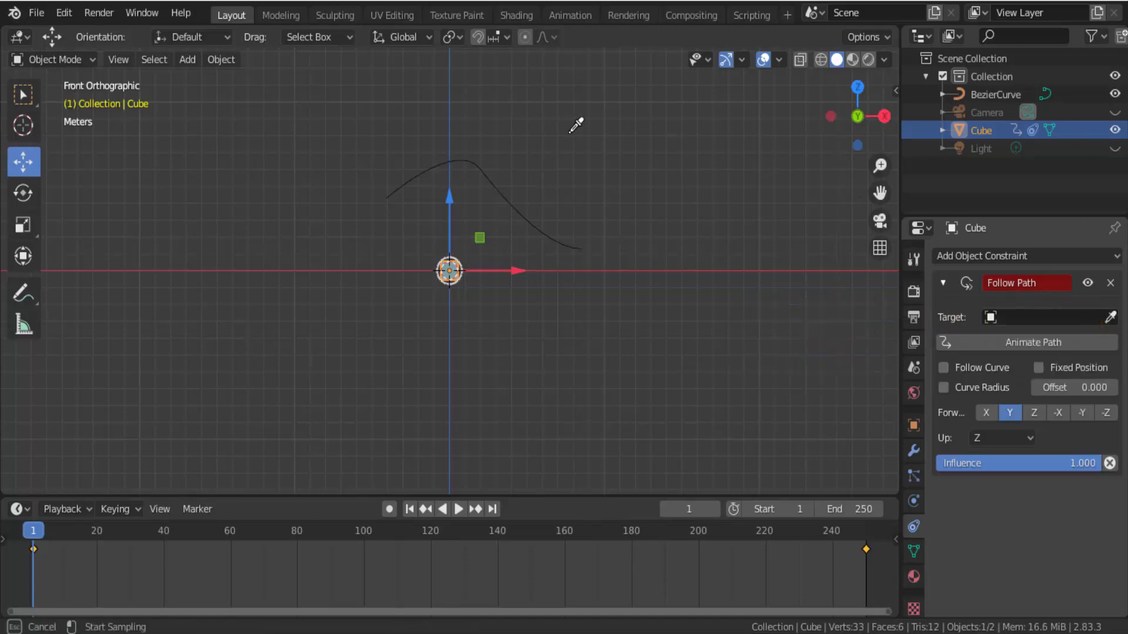
left_click(471, 153)
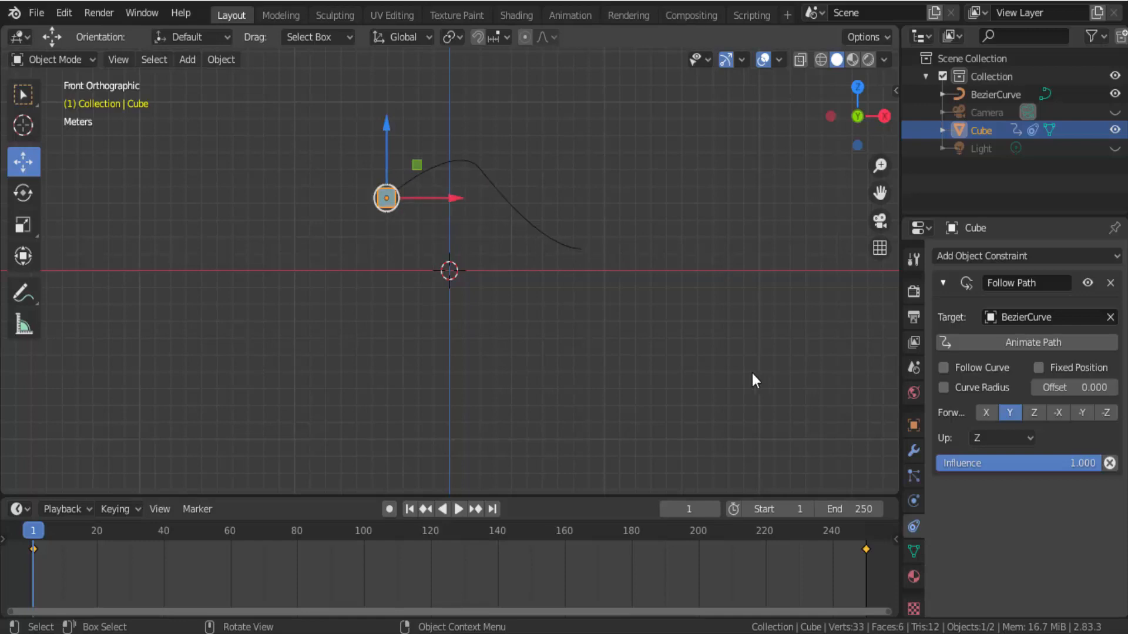
Play the timeline to check how the constrained cube moves, and stop the playback.
left_click(458, 509)
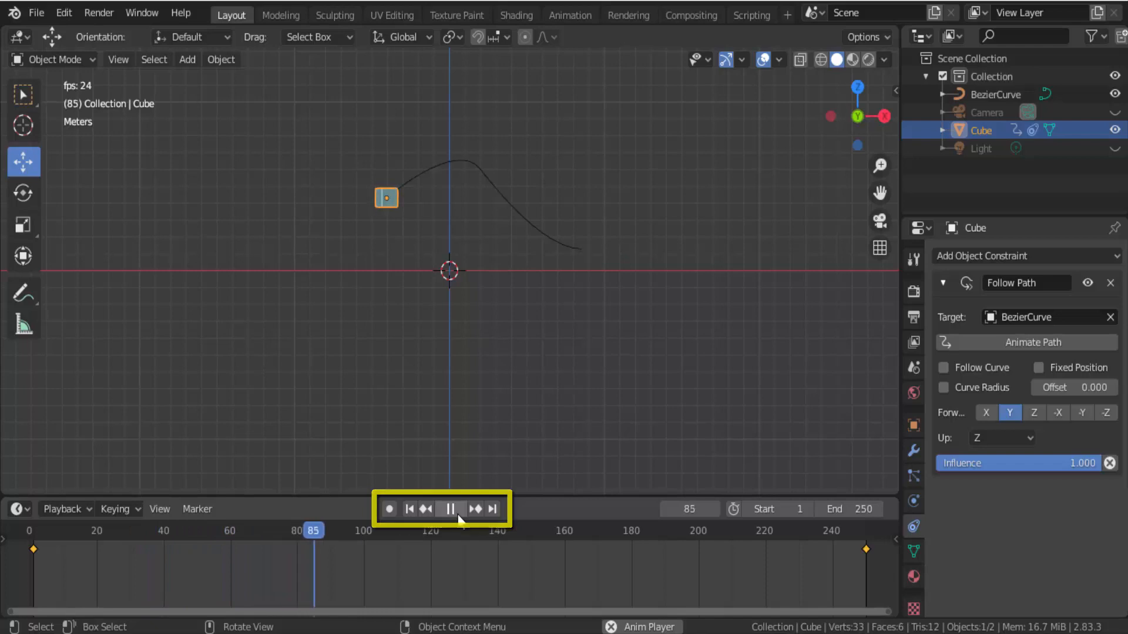
left_click(458, 515)
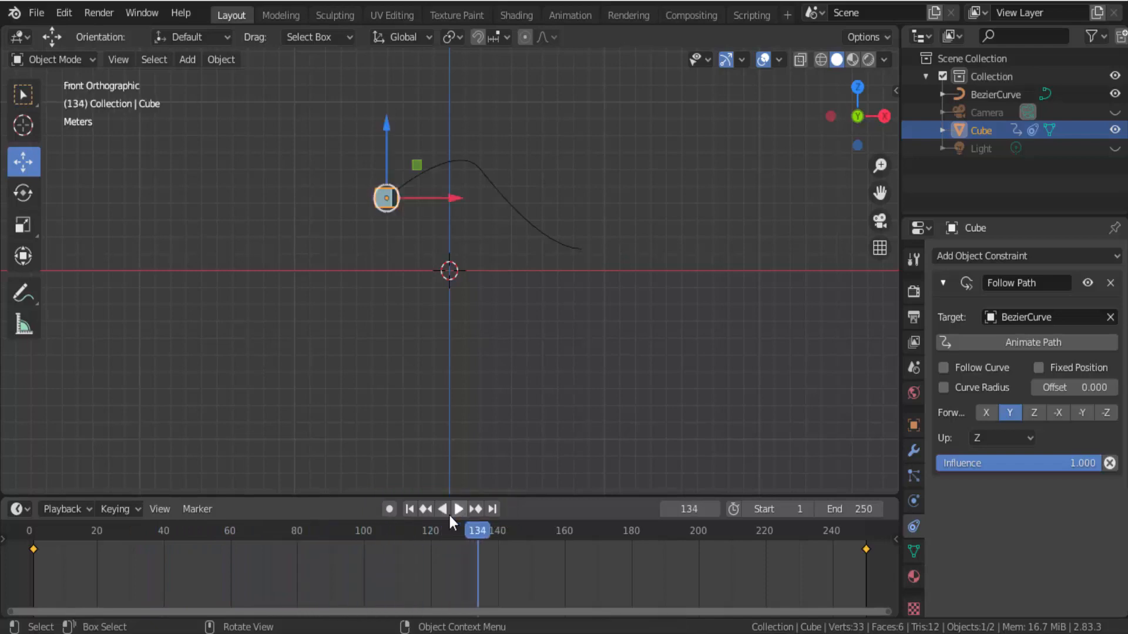
Enable Follow Curve in the cube's Follow Path constraint, play the timeline from frame 1 to check it, and return to frame 1.
left_click(415, 516)
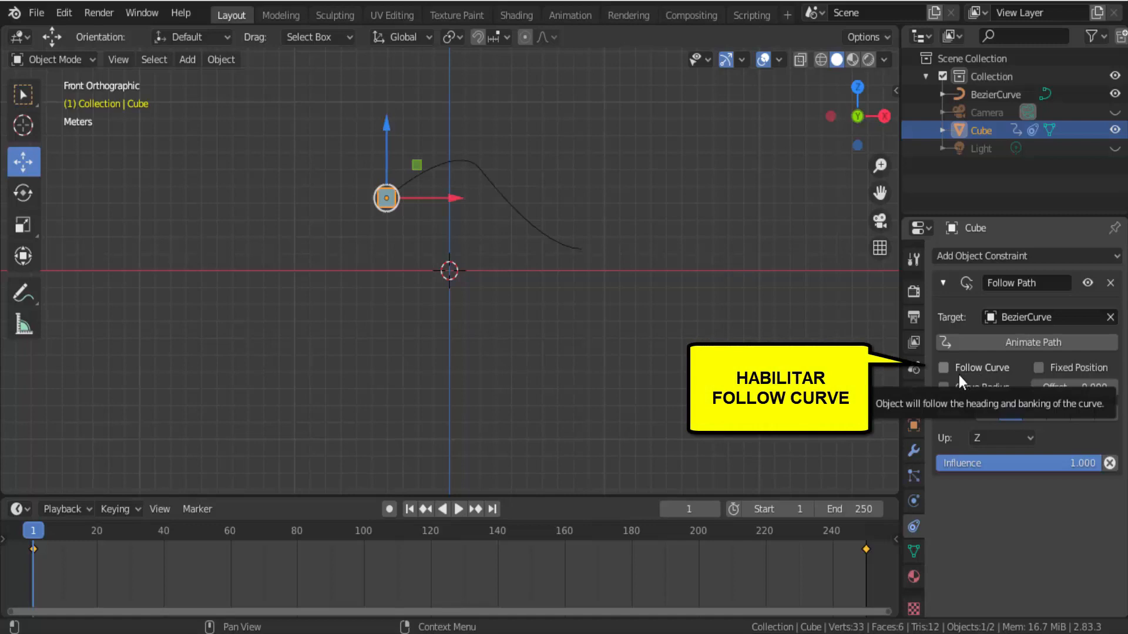
left_click(942, 368)
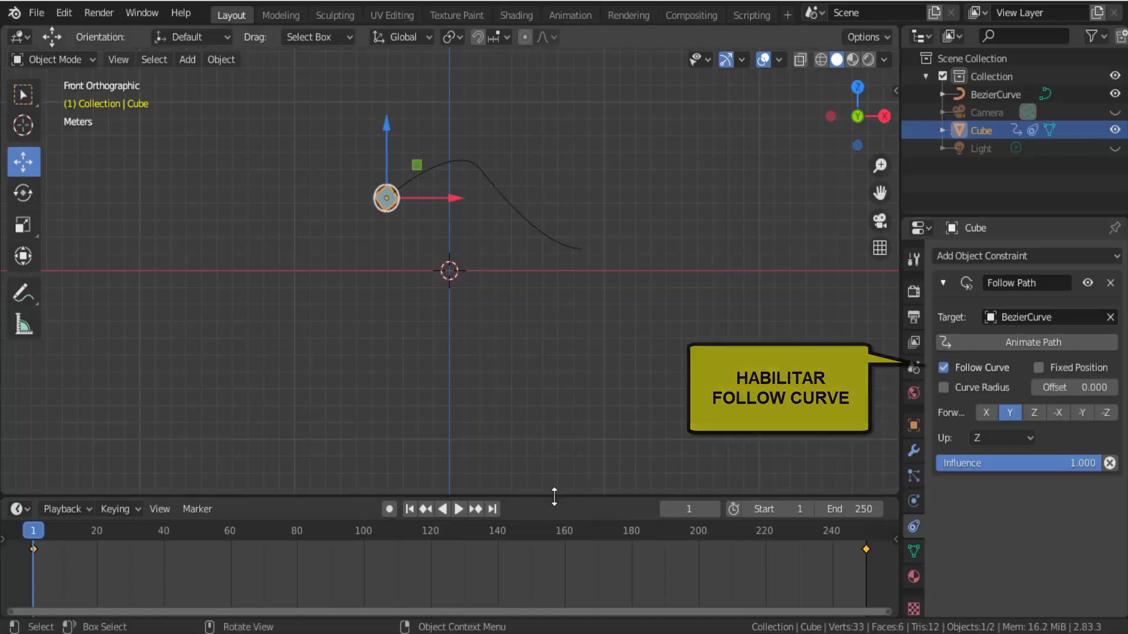
left_click(459, 510)
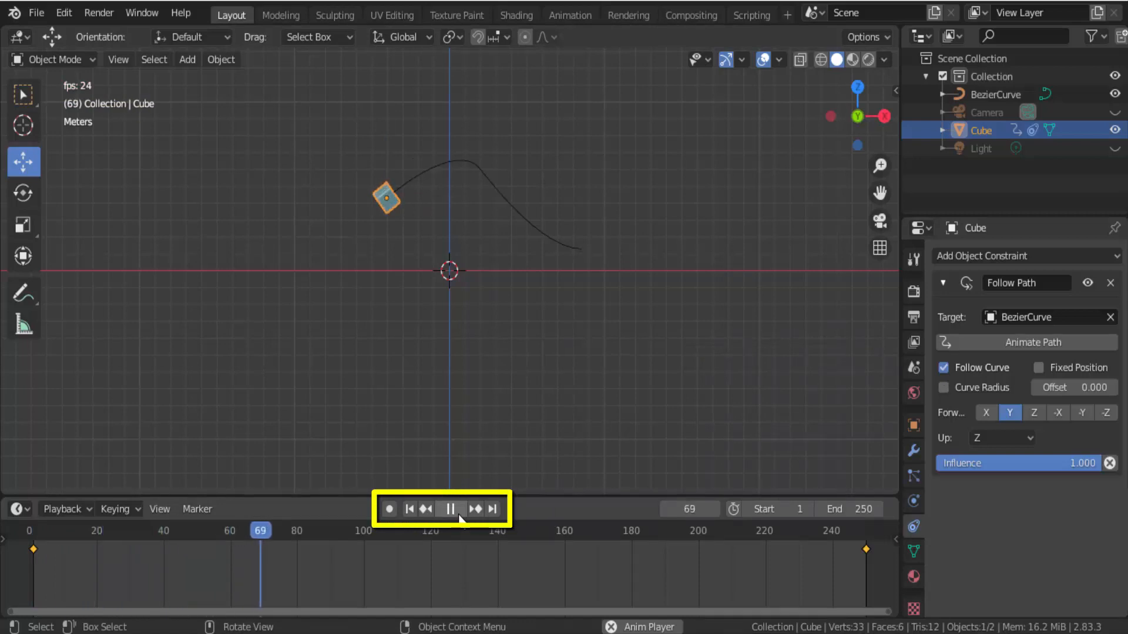
left_click(450, 509)
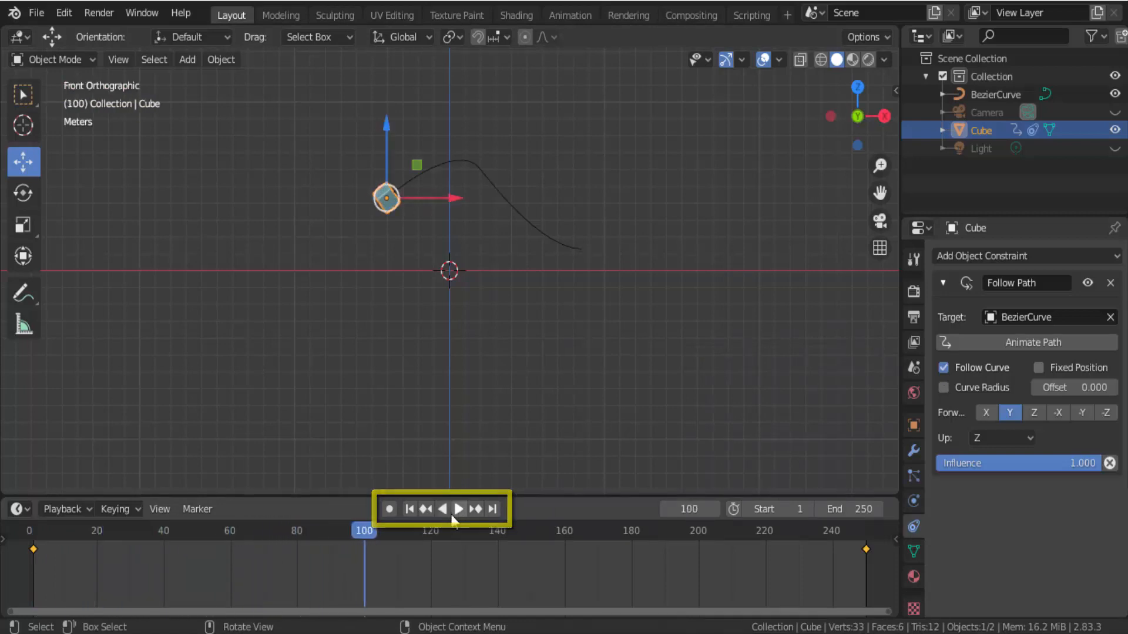
left_click(409, 509)
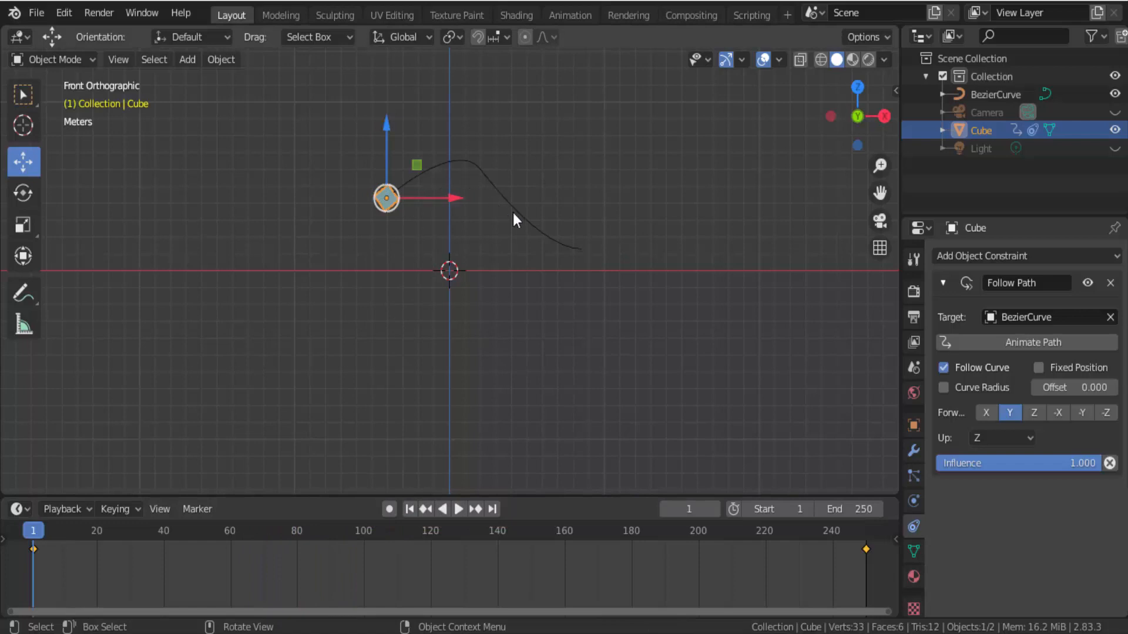
Apply Animate Path to the cube's Follow Path constraint, play back the cube's travel twice, and return to frame 1.
left_click(1041, 346)
left_click(458, 512)
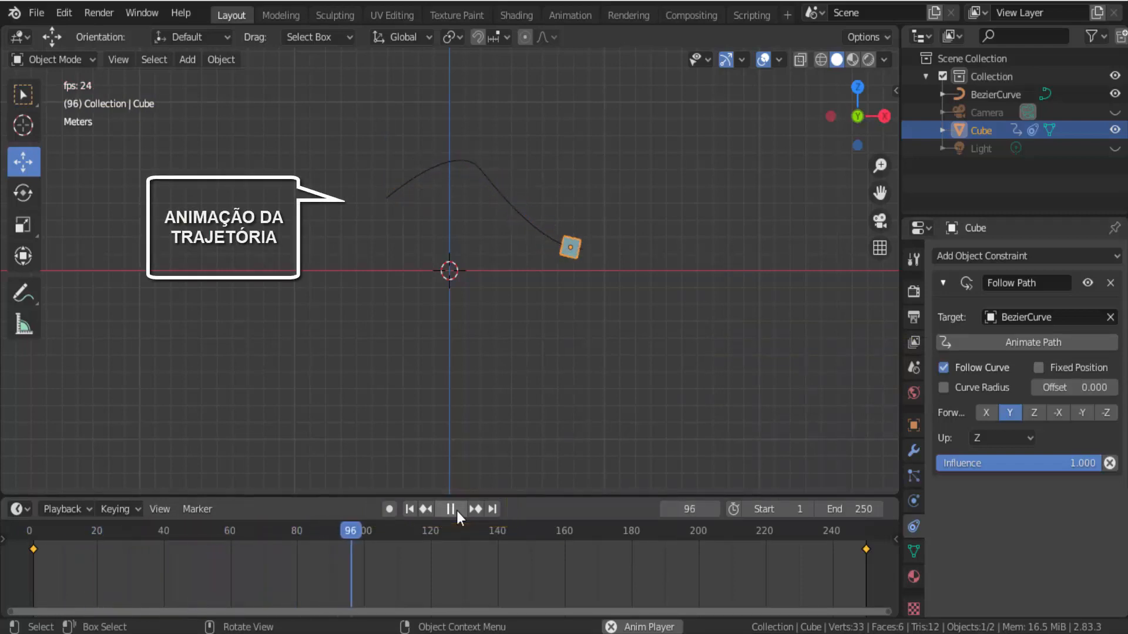
left_click(457, 510)
left_click(425, 510)
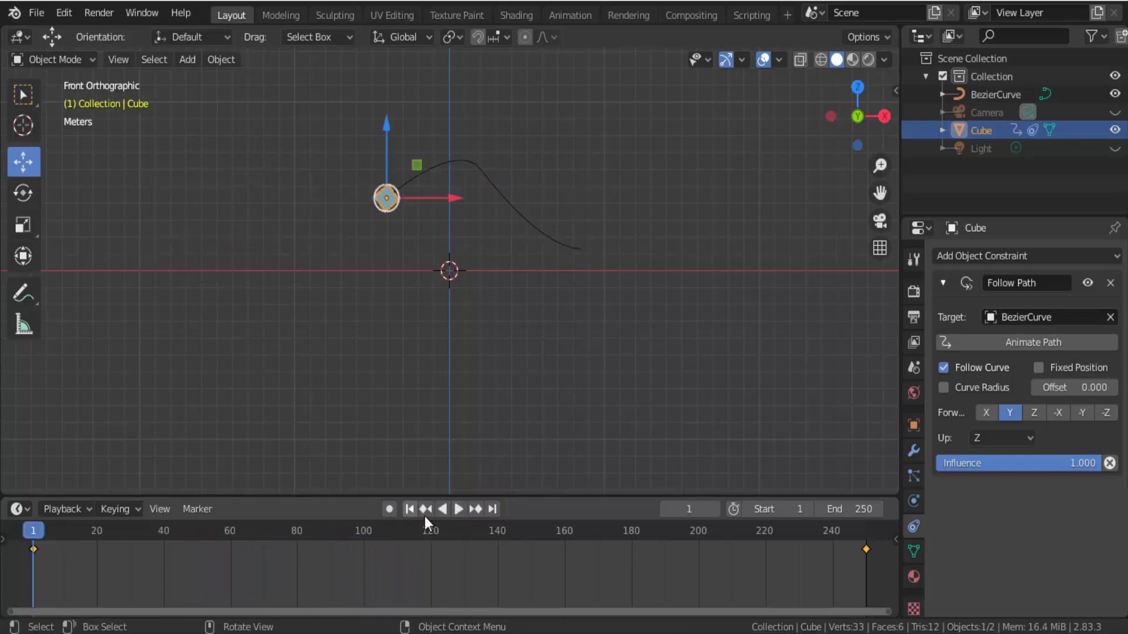
left_click(460, 510)
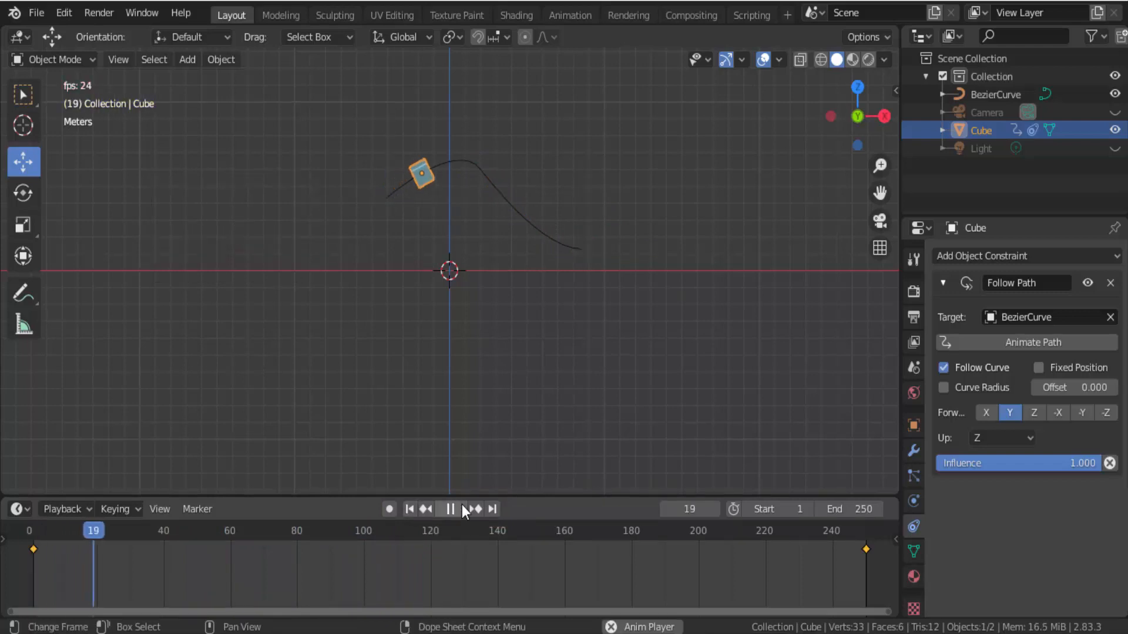
left_click(462, 505)
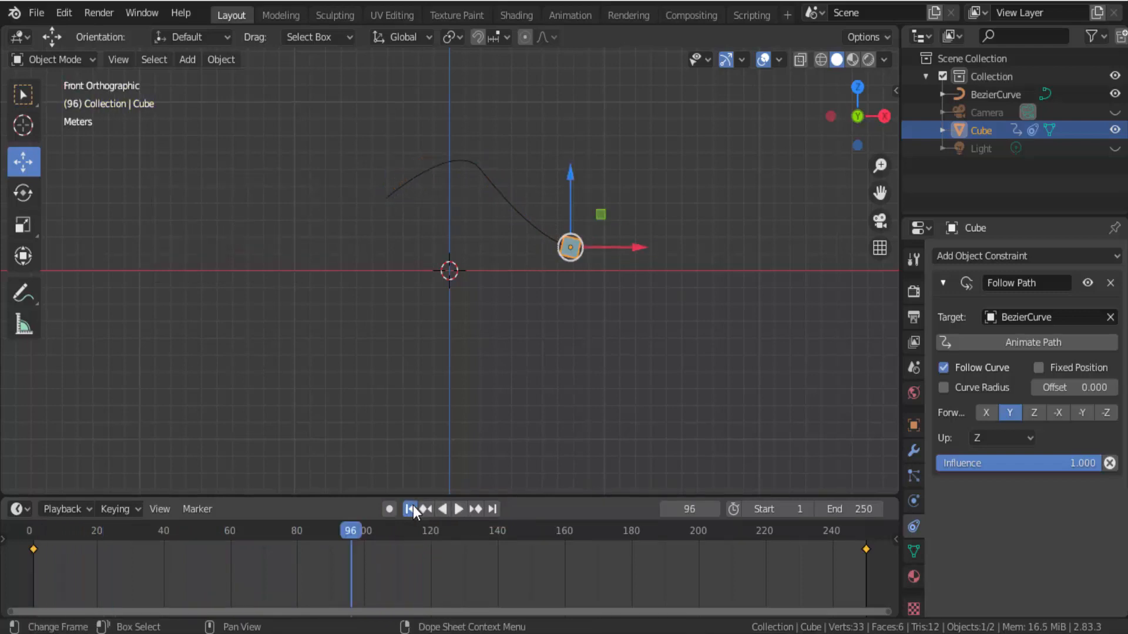
left_click(410, 509)
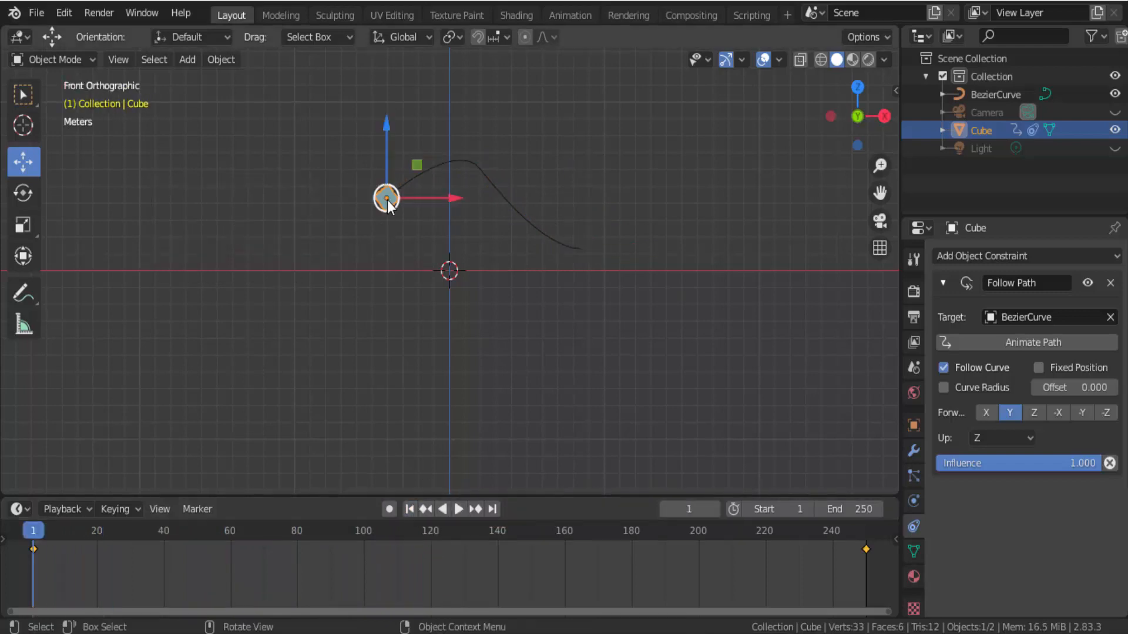
Expand the Bezier curve's Path Animation settings and play the timeline to frame 100 to check when the cube reaches the curve's end.
left_click(480, 174)
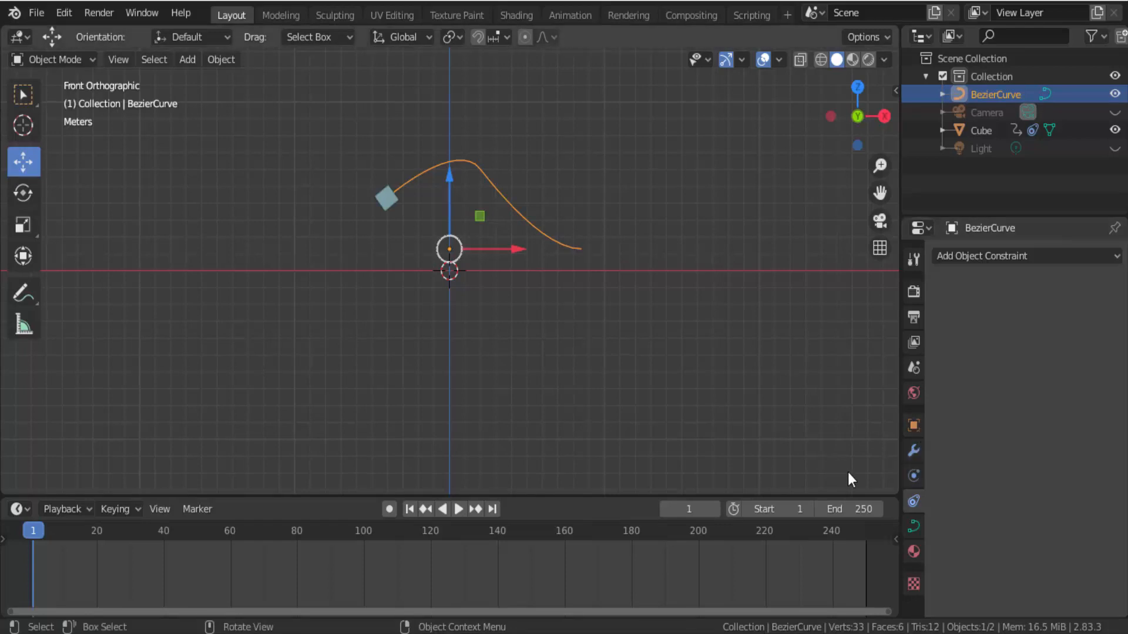
left_click(913, 528)
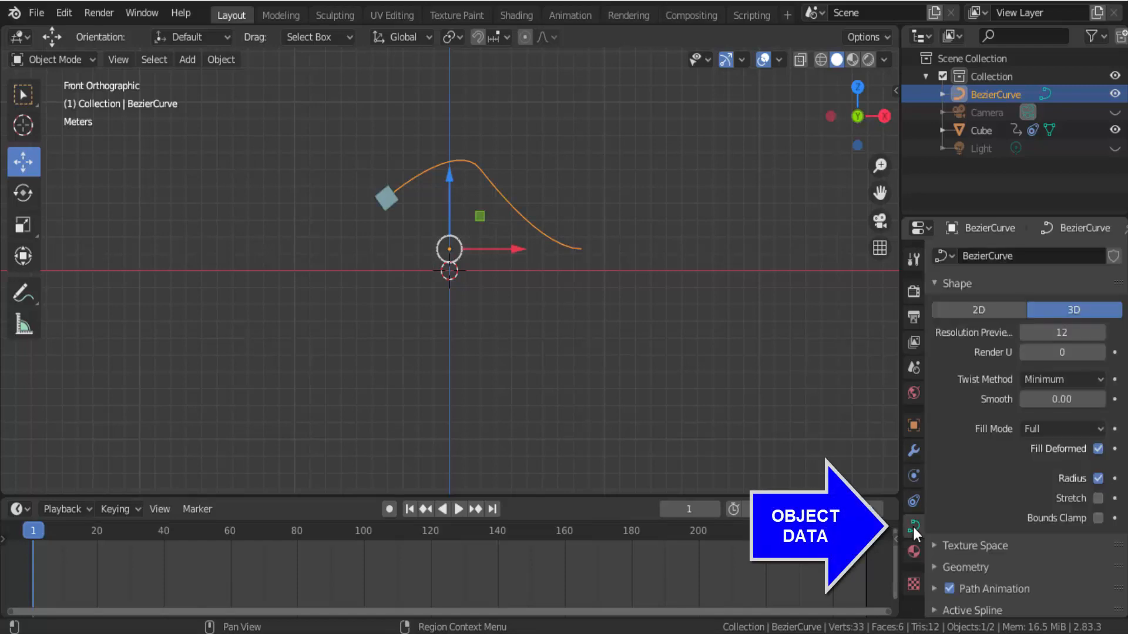
scroll(968, 461, "down", 5)
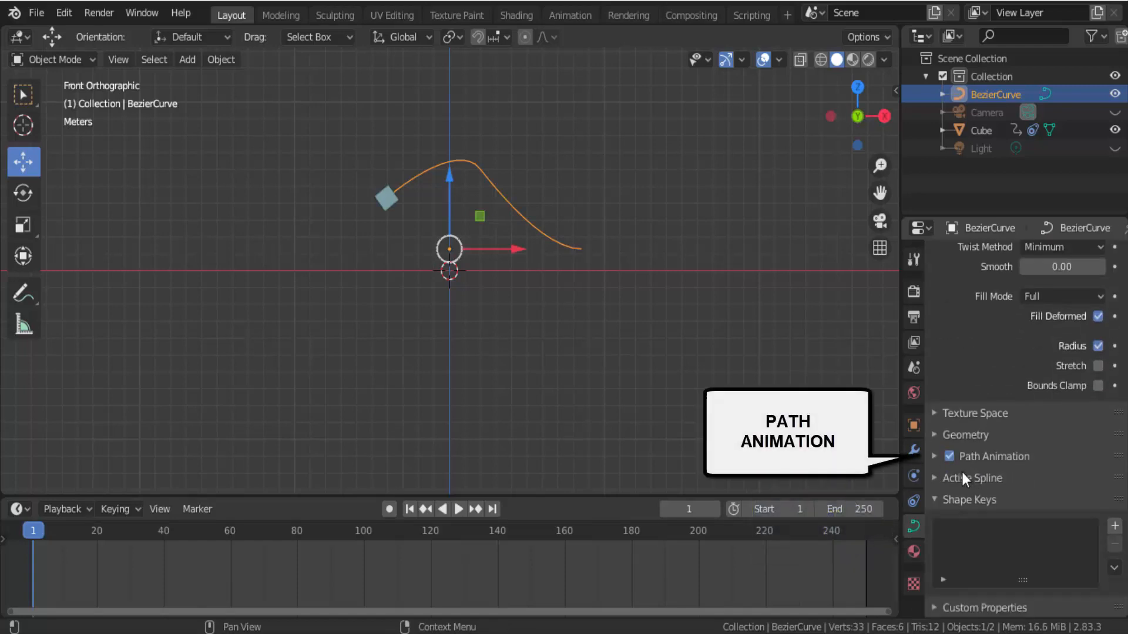
left_click(934, 456)
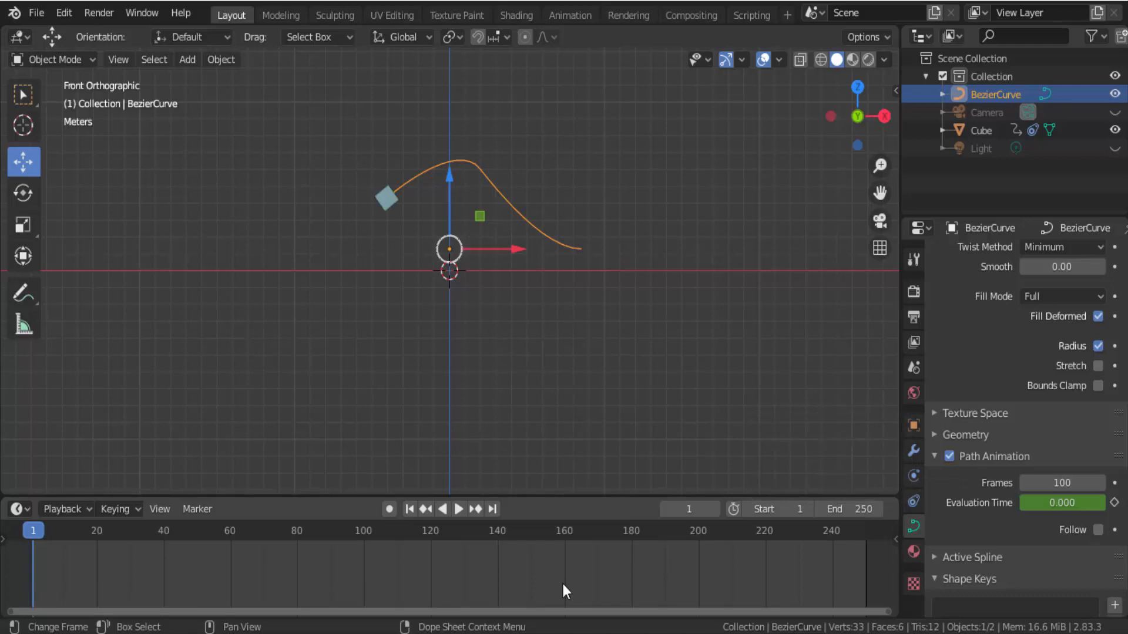
key("space")
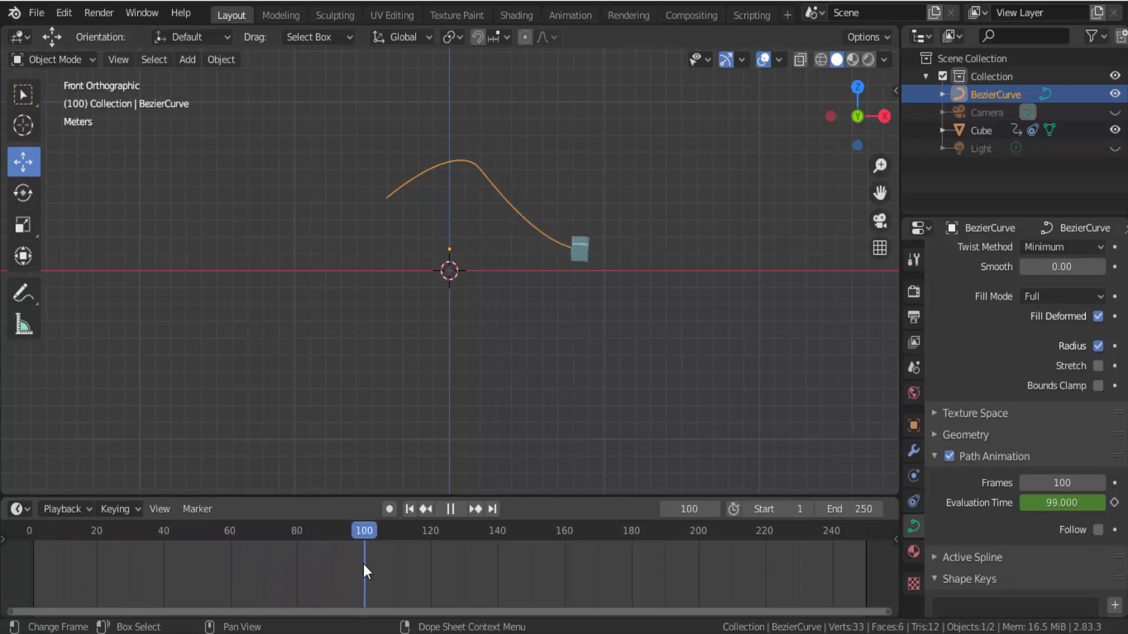
key("space")
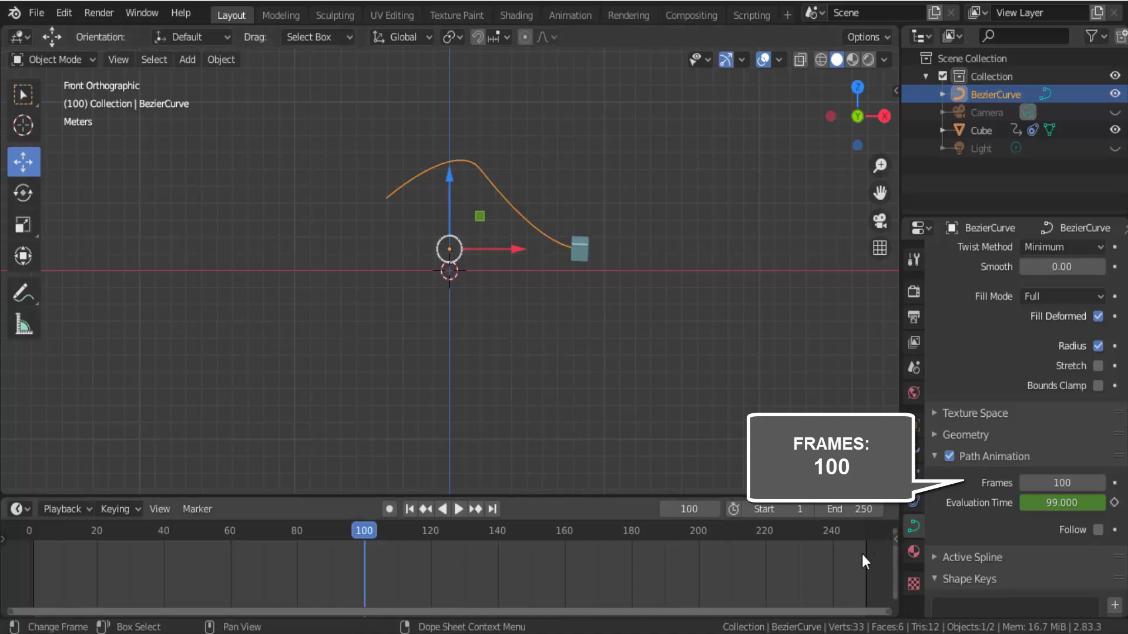
Set the curve's Path Animation length to 250 frames, run the timeline from frame 1 to check the travel, and return to frame 1.
left_click(1062, 483)
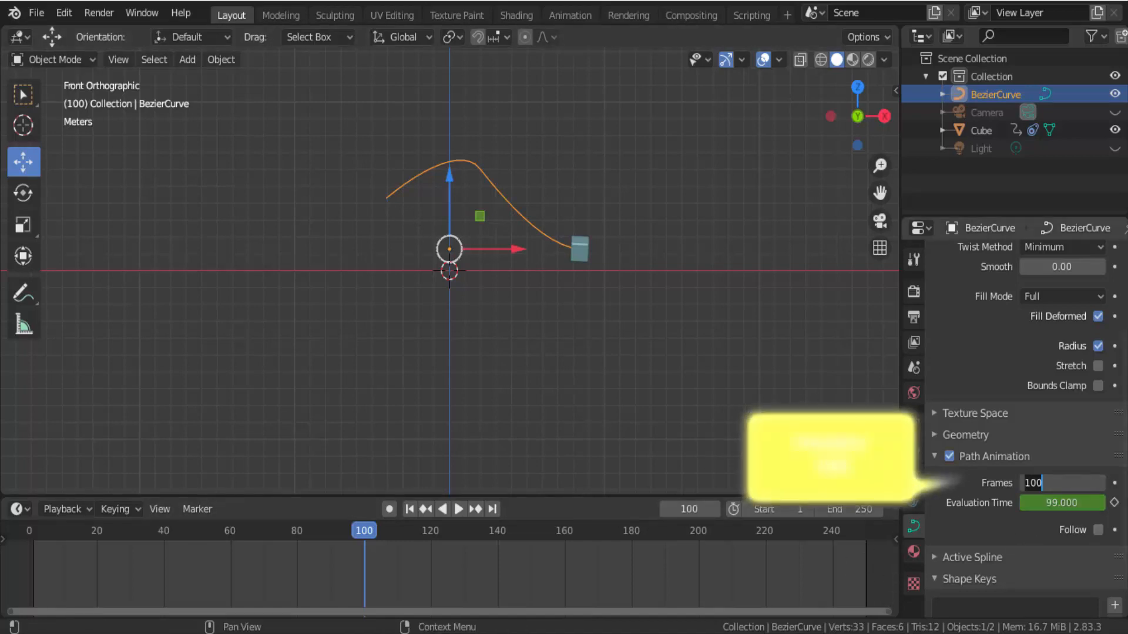
type("250")
key("Return")
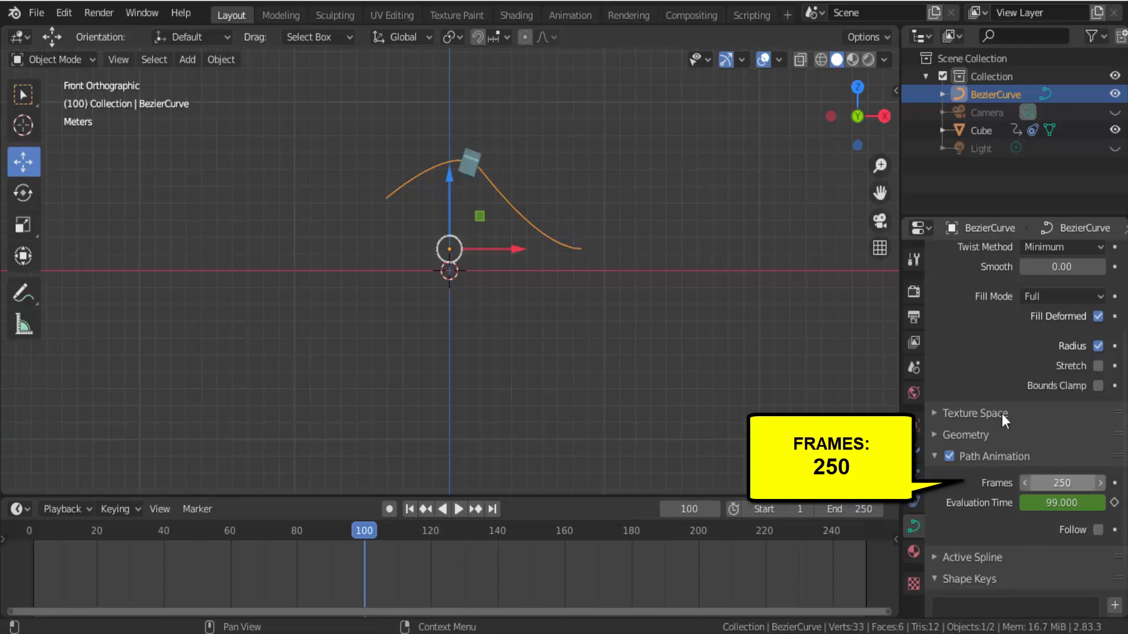
left_click(410, 509)
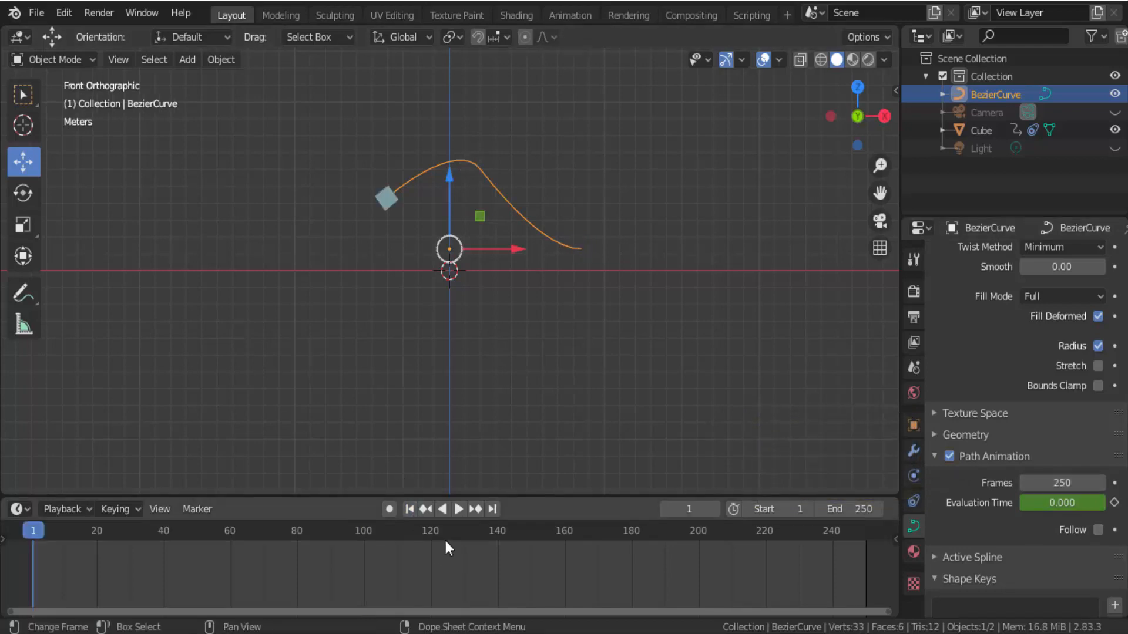
key("space")
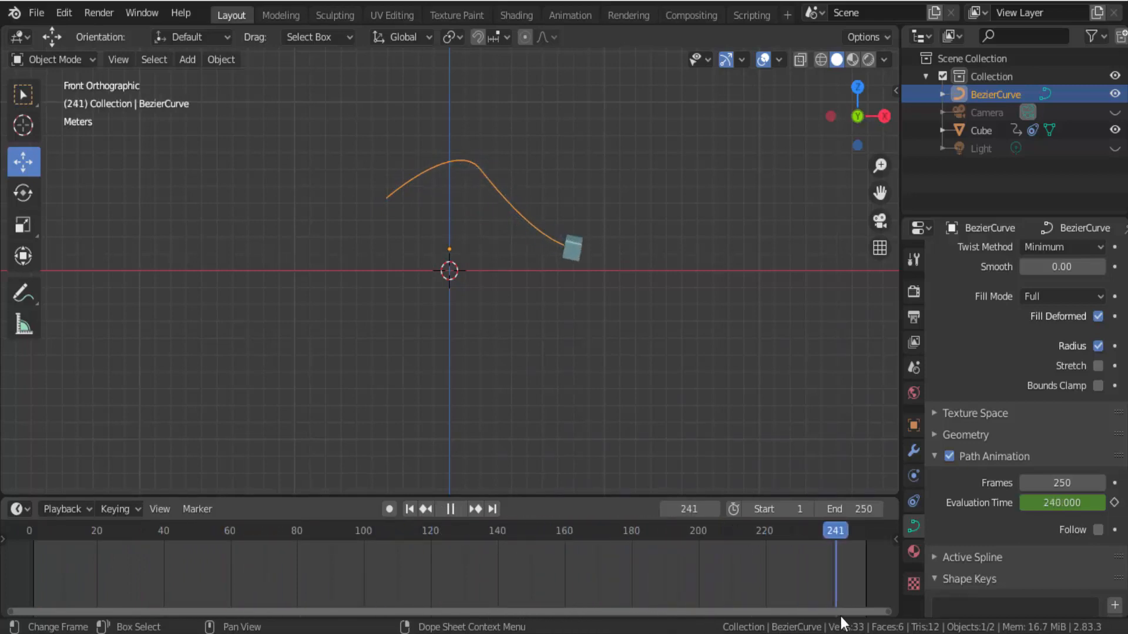
left_click_drag(862, 606, 34, 555)
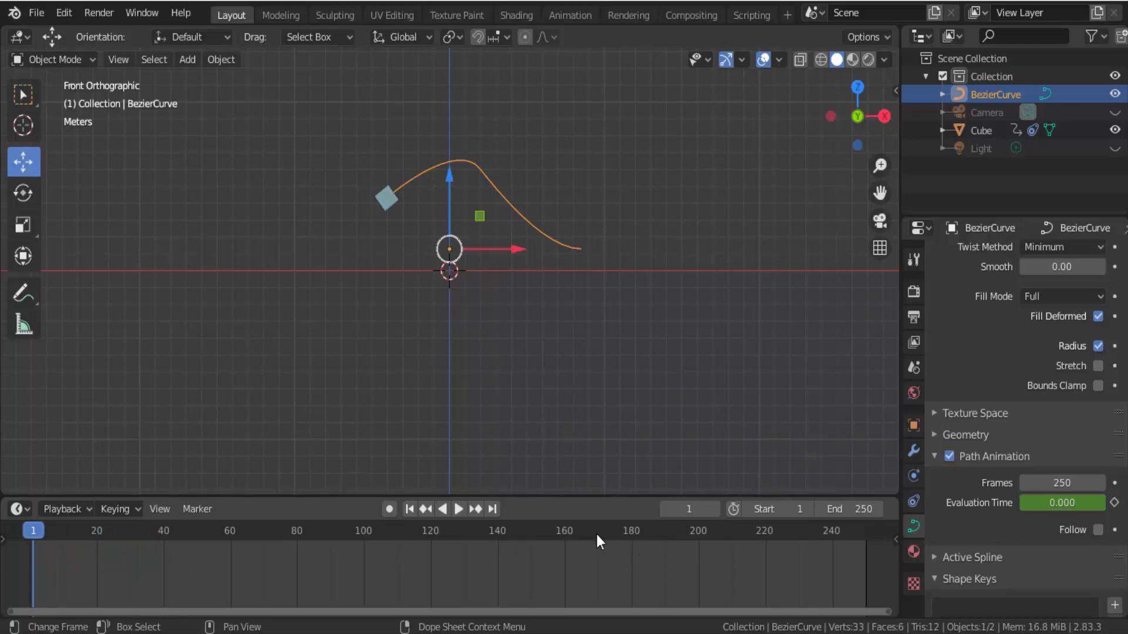
Set the curve's Path Animation length to 160 frames and scrub the timeline to frame 162 to check the cube's travel.
left_click(1062, 483)
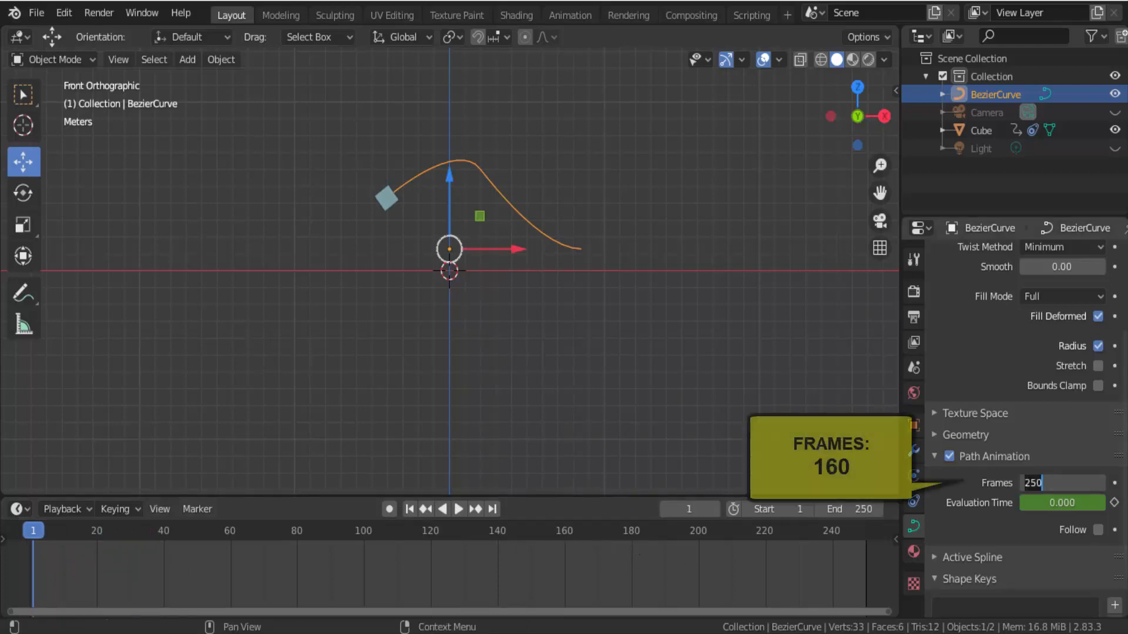
type("160")
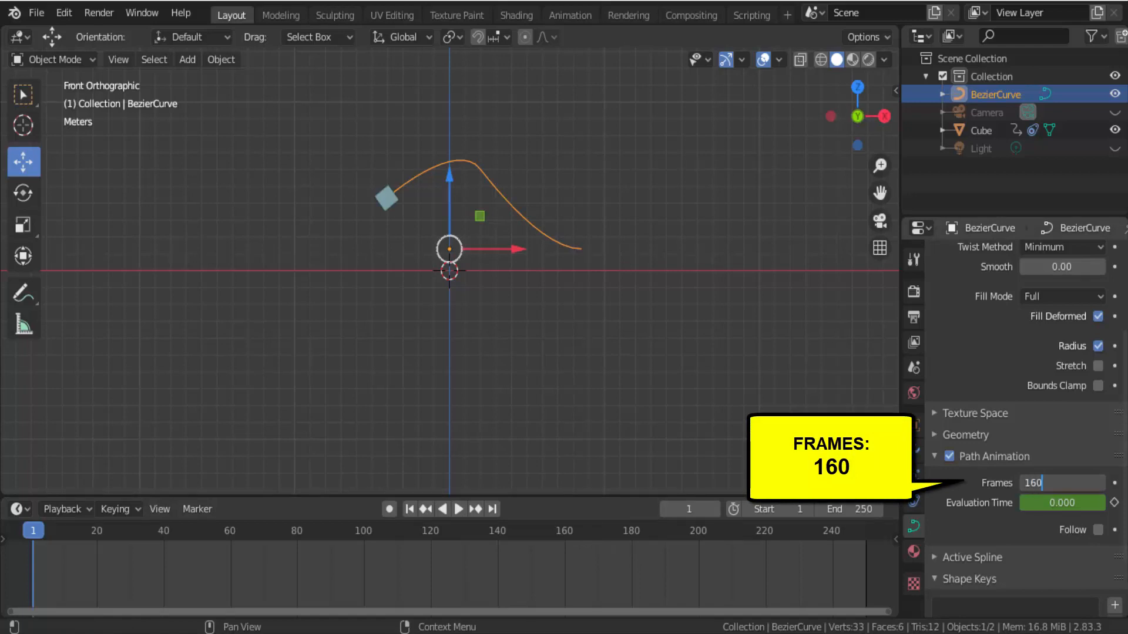
key("Return")
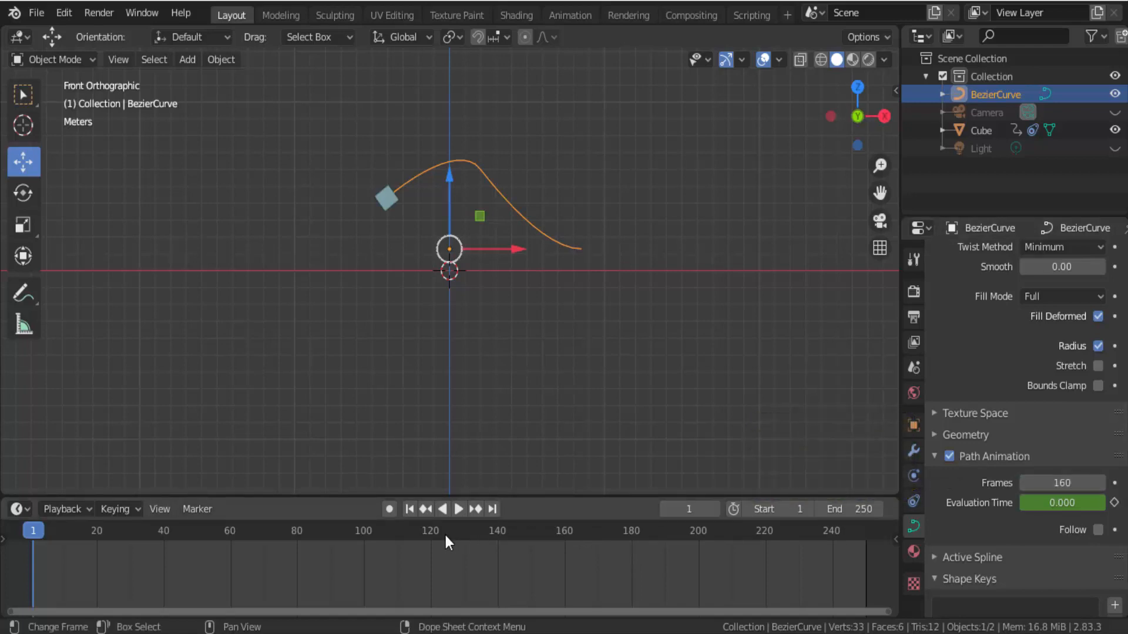
left_click_drag(37, 531, 571, 528)
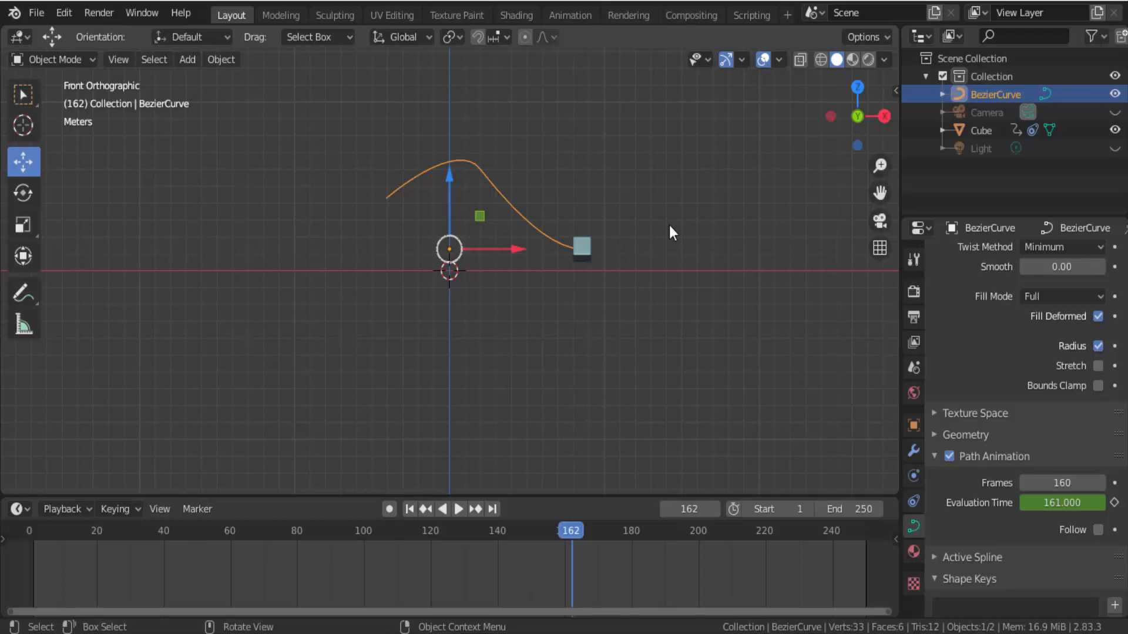
Add a mesh plane at the 3D cursor and scale it up to about three times its size.
left_click_drag(849, 126, 808, 138)
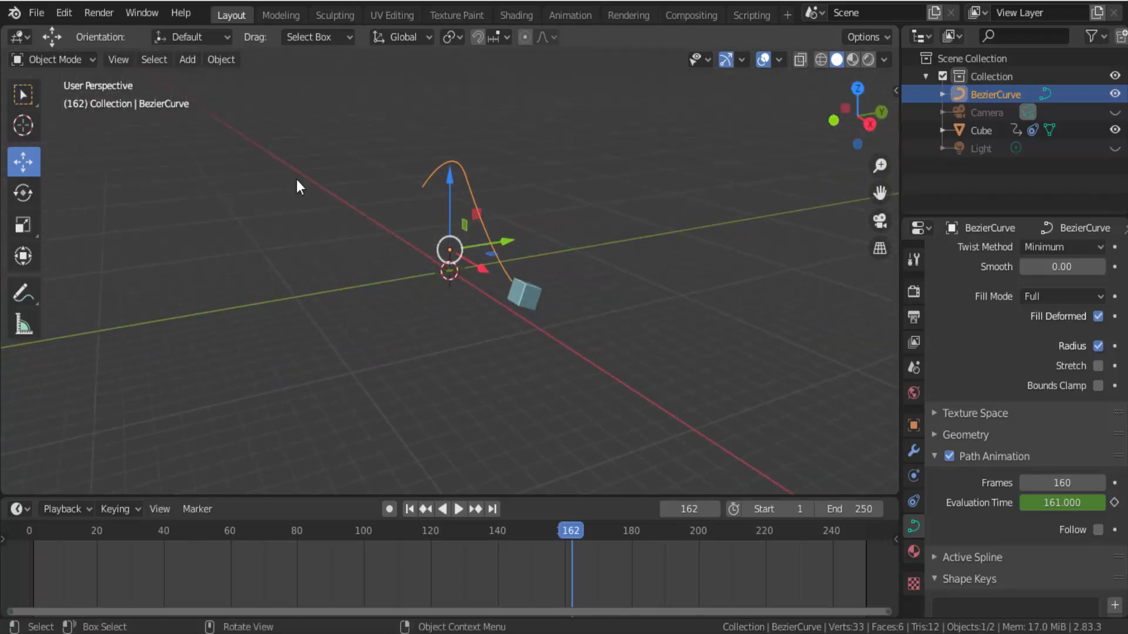
left_click(21, 98)
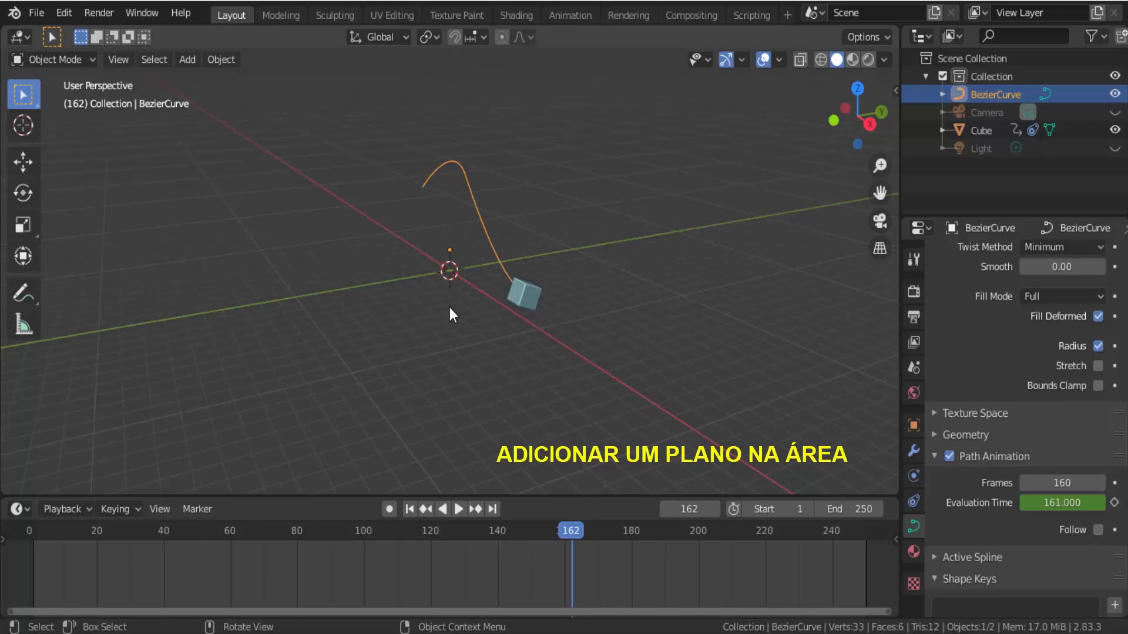
key("shift+a")
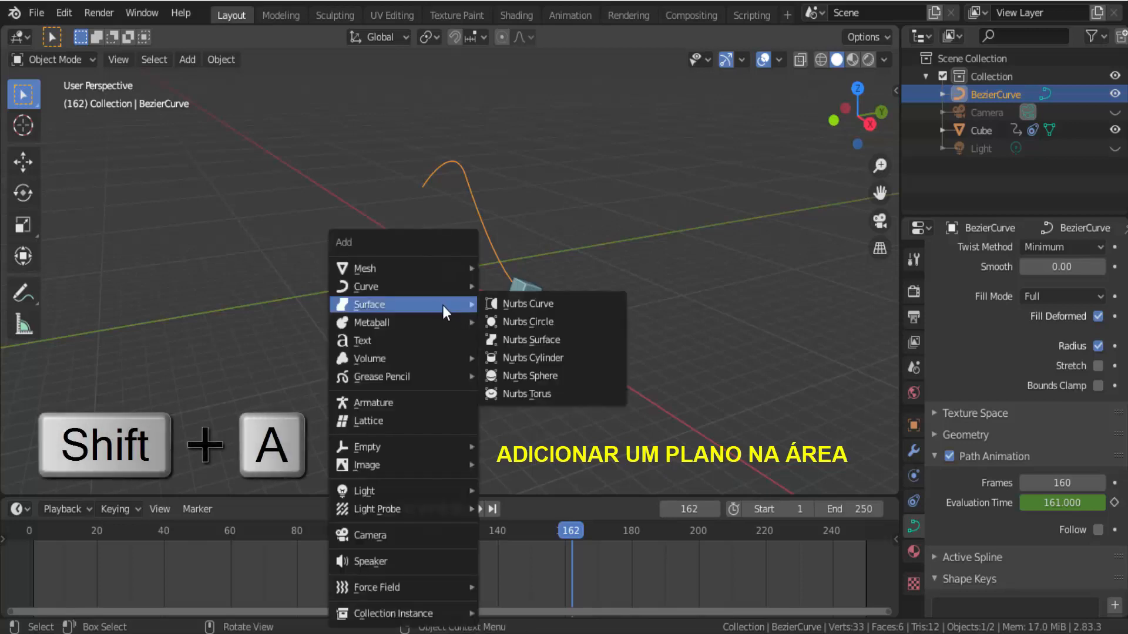
mouse_move(403, 265)
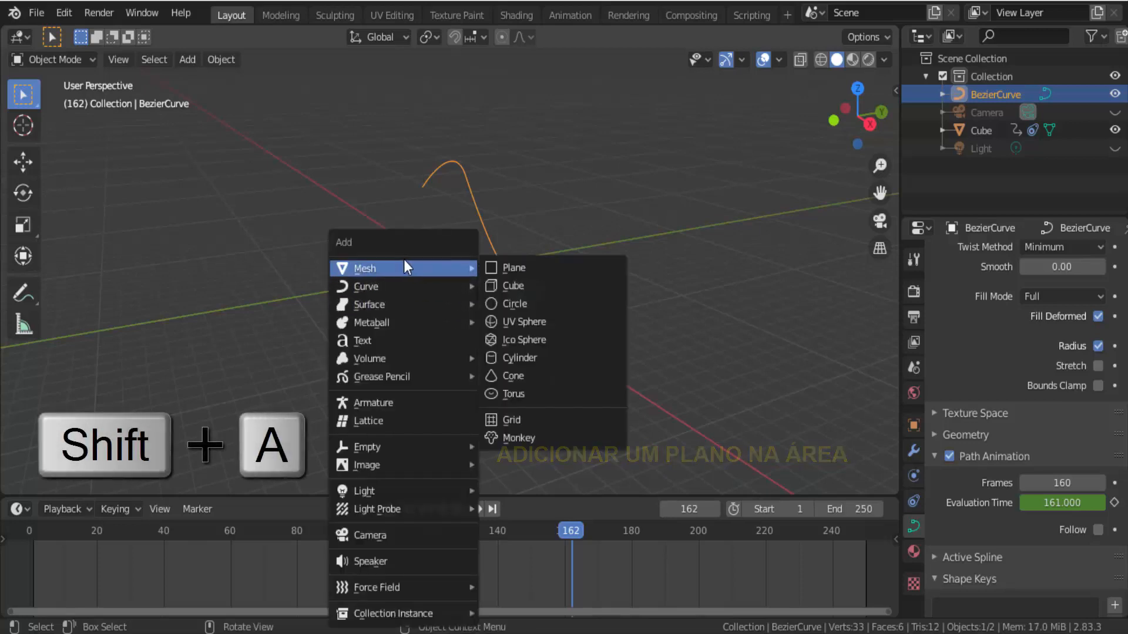
left_click(511, 268)
key("s")
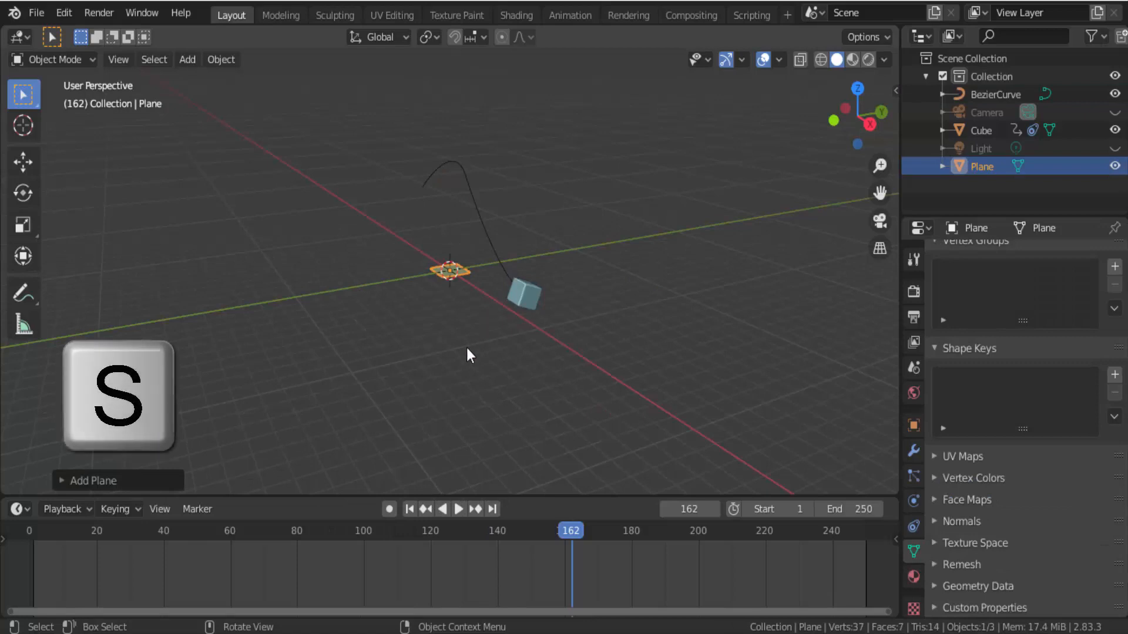
left_click(539, 434)
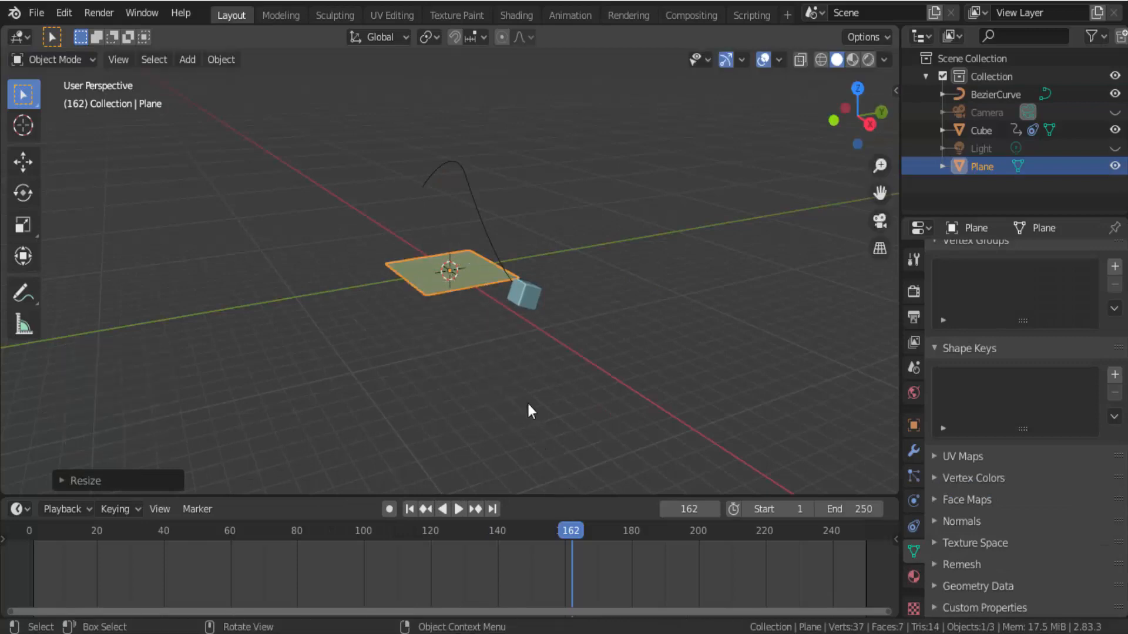
Move the plane down along Z and along positive X until it lies well below the curve's lower end, and return to frame 1.
left_click(23, 162)
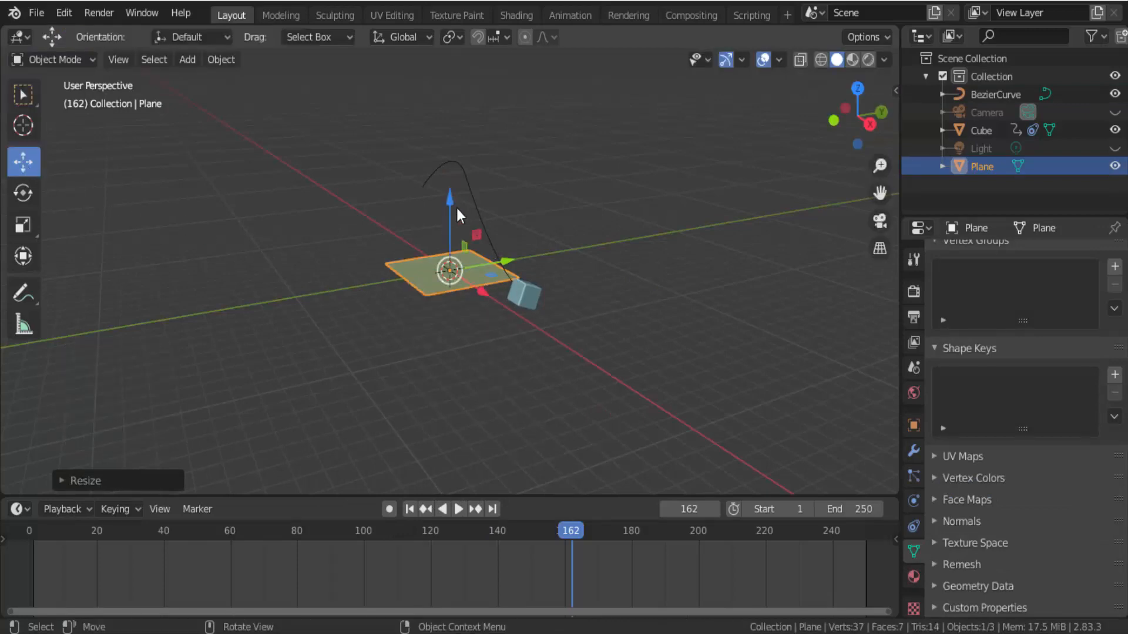
left_click_drag(449, 201, 437, 327)
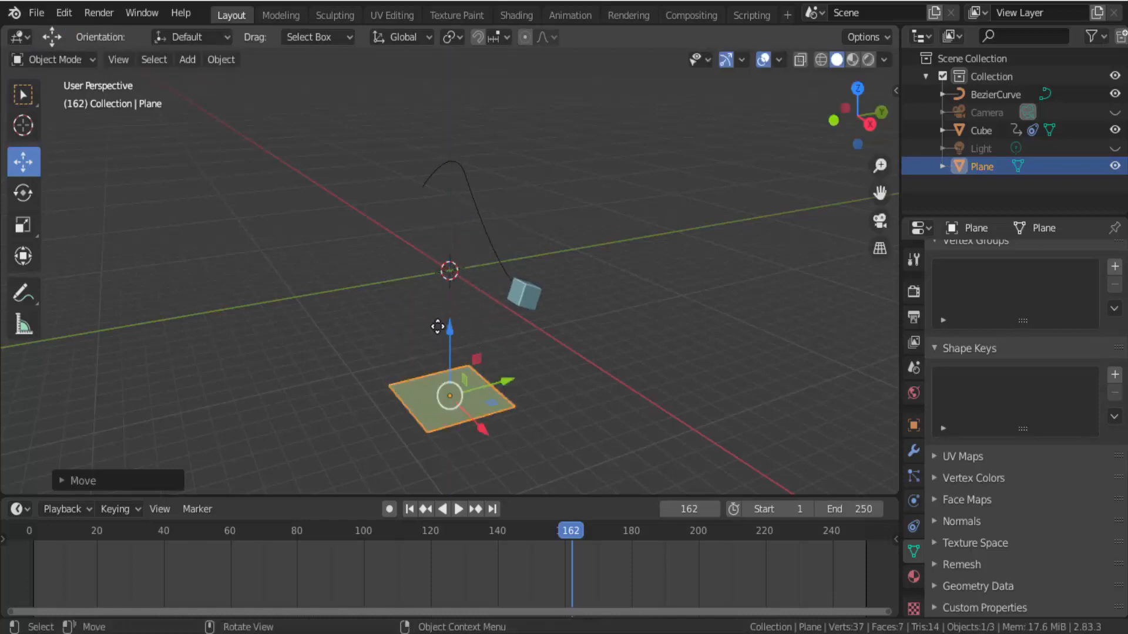
left_click_drag(480, 431, 539, 473)
left_click_drag(838, 114, 830, 118)
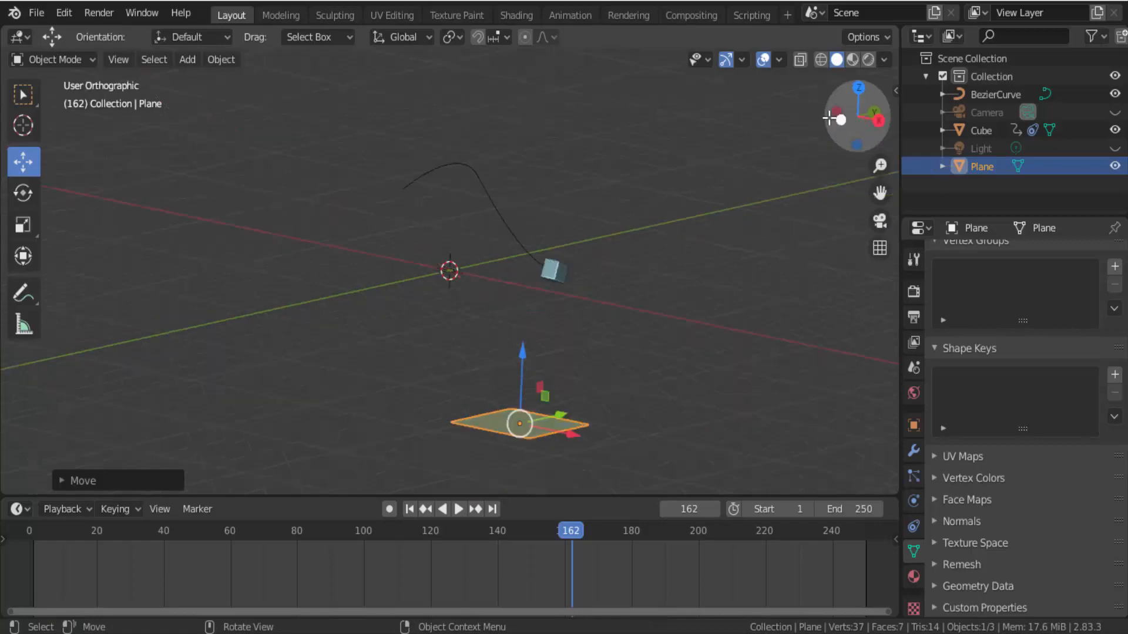
left_click(839, 119)
left_click_drag(611, 410, 658, 415)
key("shift+Left")
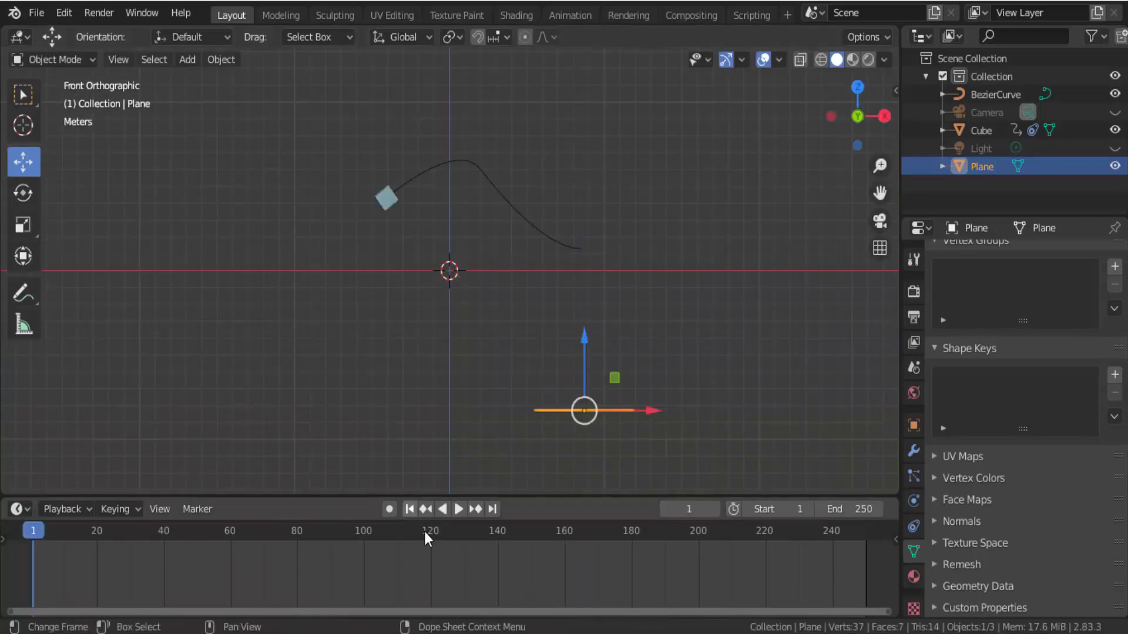
Play the animation along the curve and inspect the cube's end position above the plane in perspective.
left_click(457, 513)
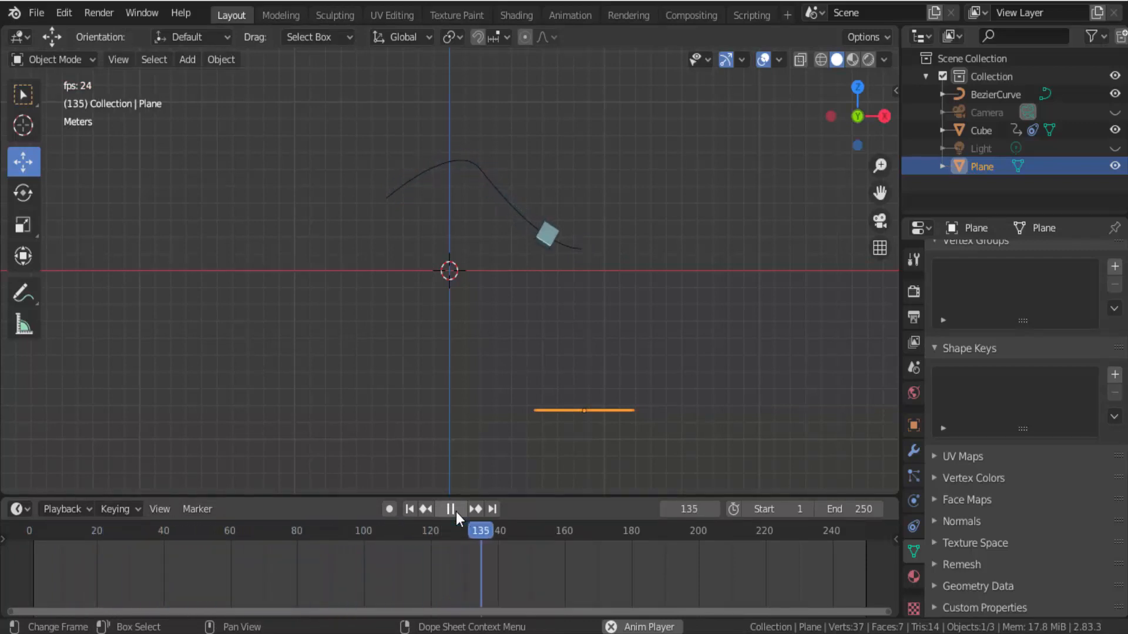
left_click(456, 512)
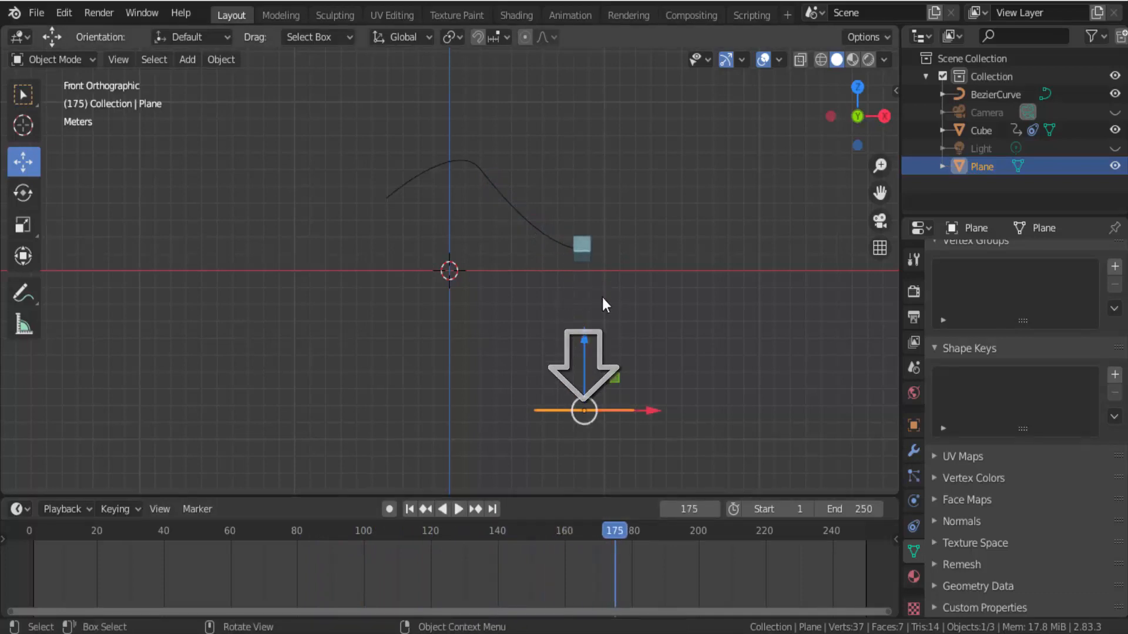
middle_click_drag(665, 269, 652, 376)
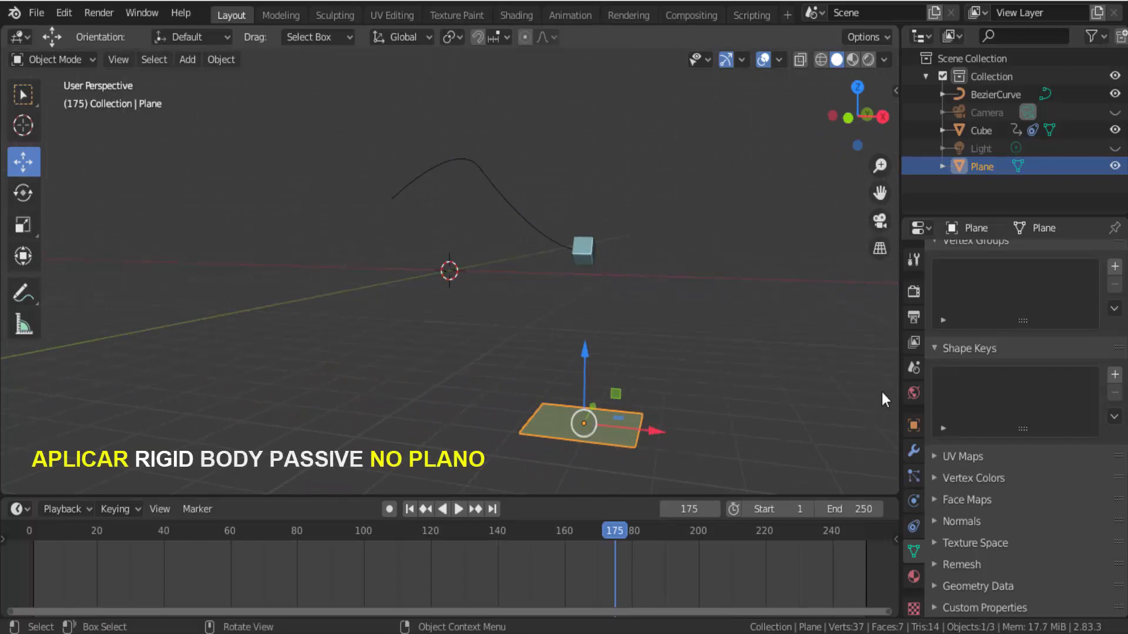
Enable Rigid Body physics on the plane and set its type to Passive.
left_click(914, 501)
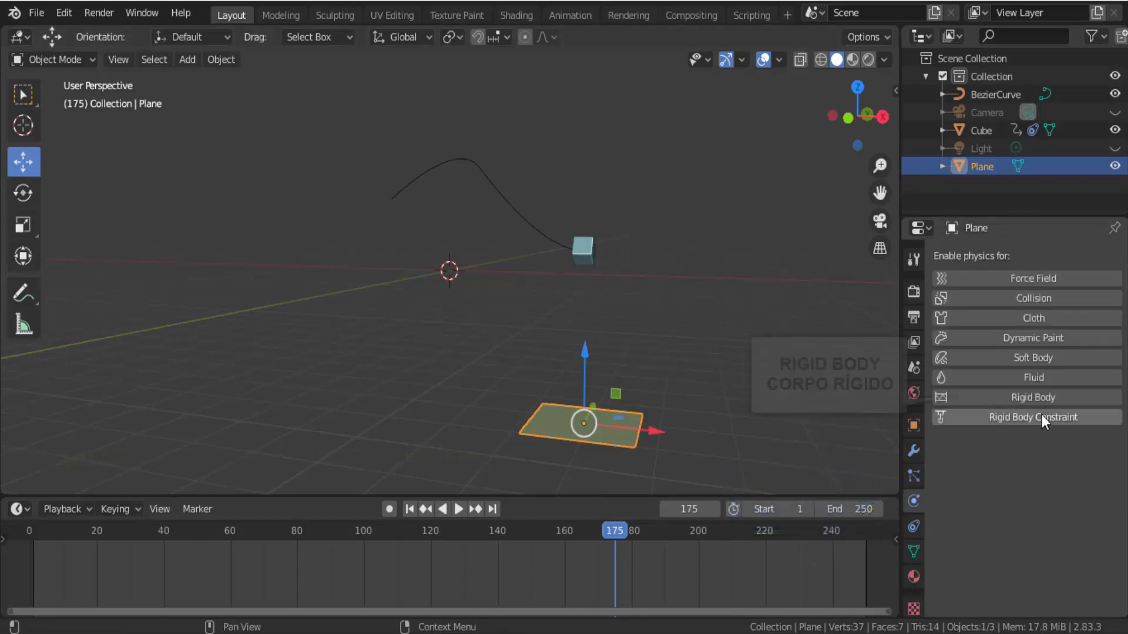
left_click(1030, 396)
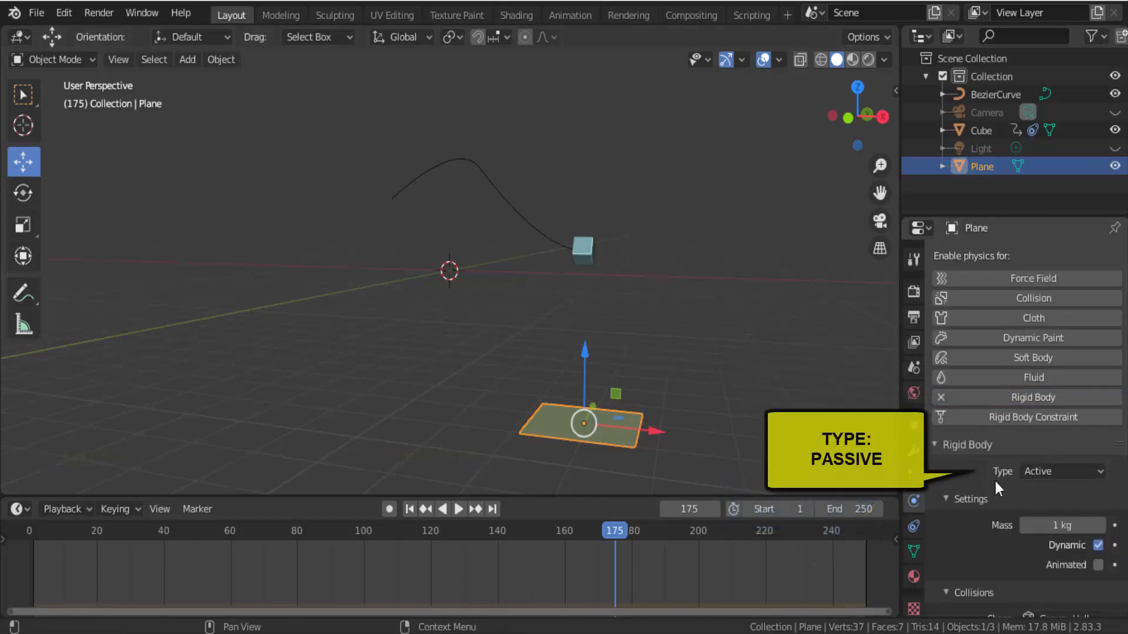
left_click(1048, 471)
left_click(1050, 512)
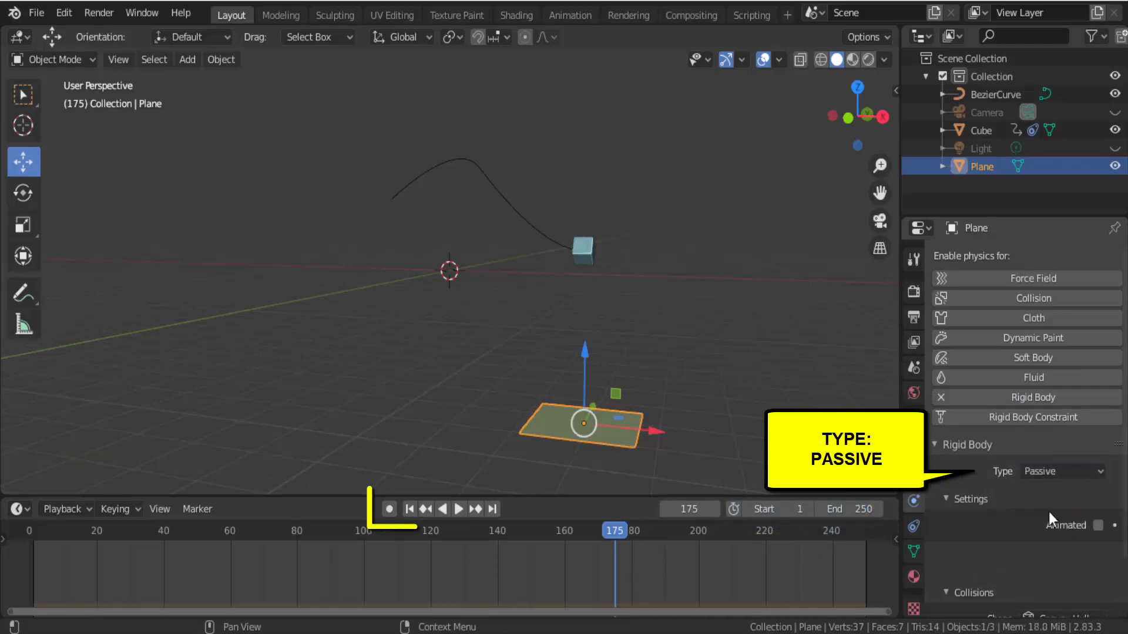
Play the animation from frame 1 with the plane's physics active, and return to frame 1.
left_click(411, 510)
left_click(458, 509)
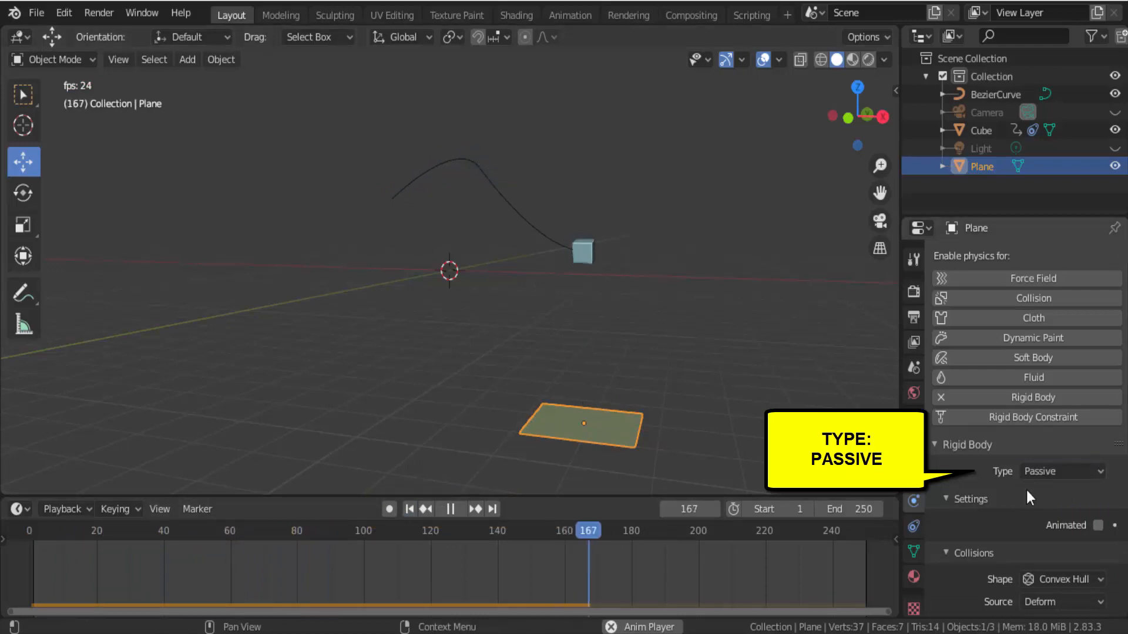
left_click(411, 509)
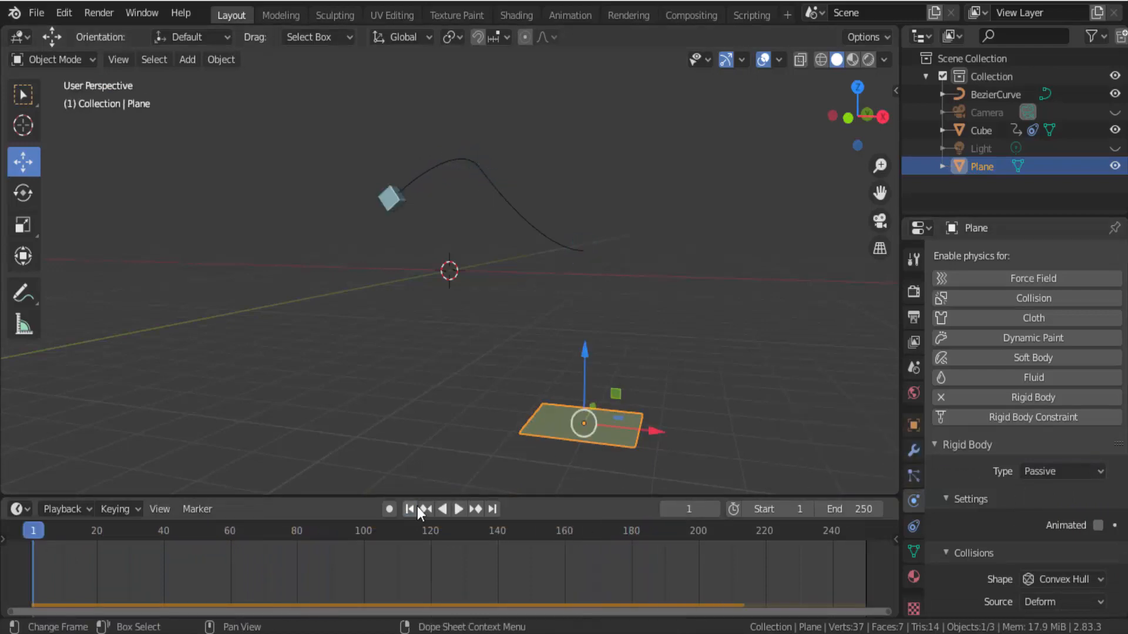
Add an Active Rigid Body to the cube, play the animation to test its motion, and return to frame 1.
left_click(385, 203)
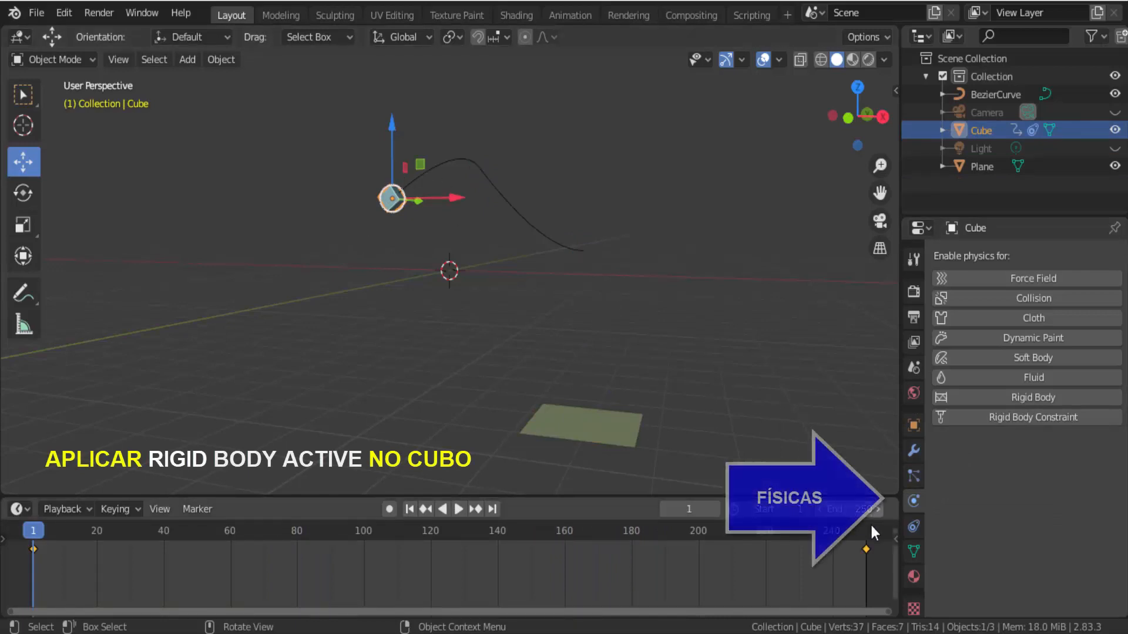
left_click(1033, 398)
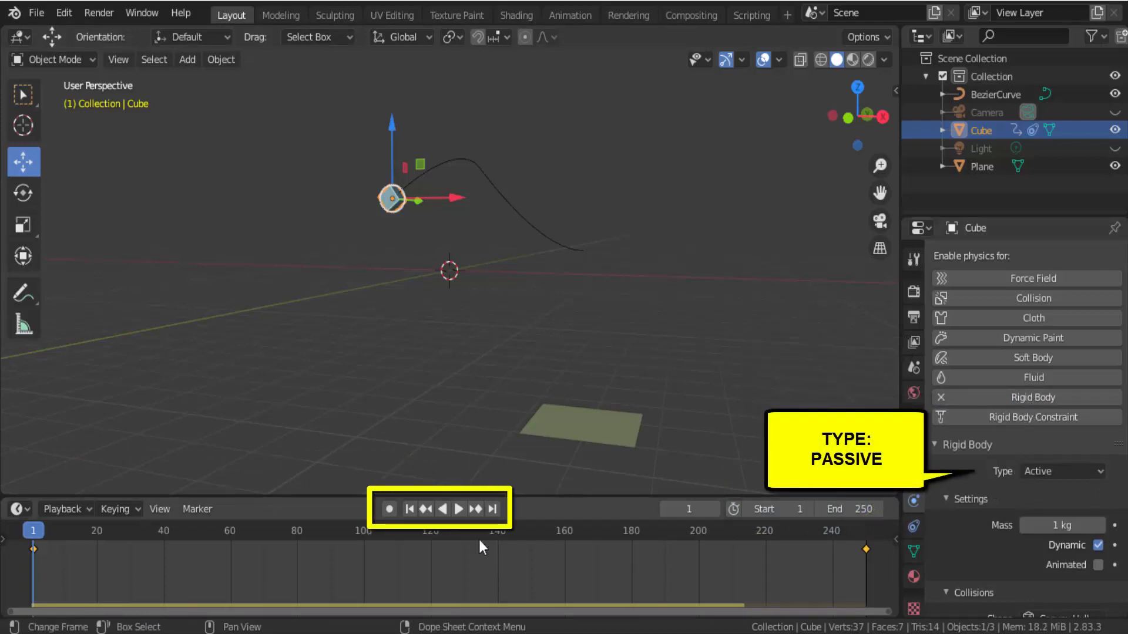
left_click(458, 509)
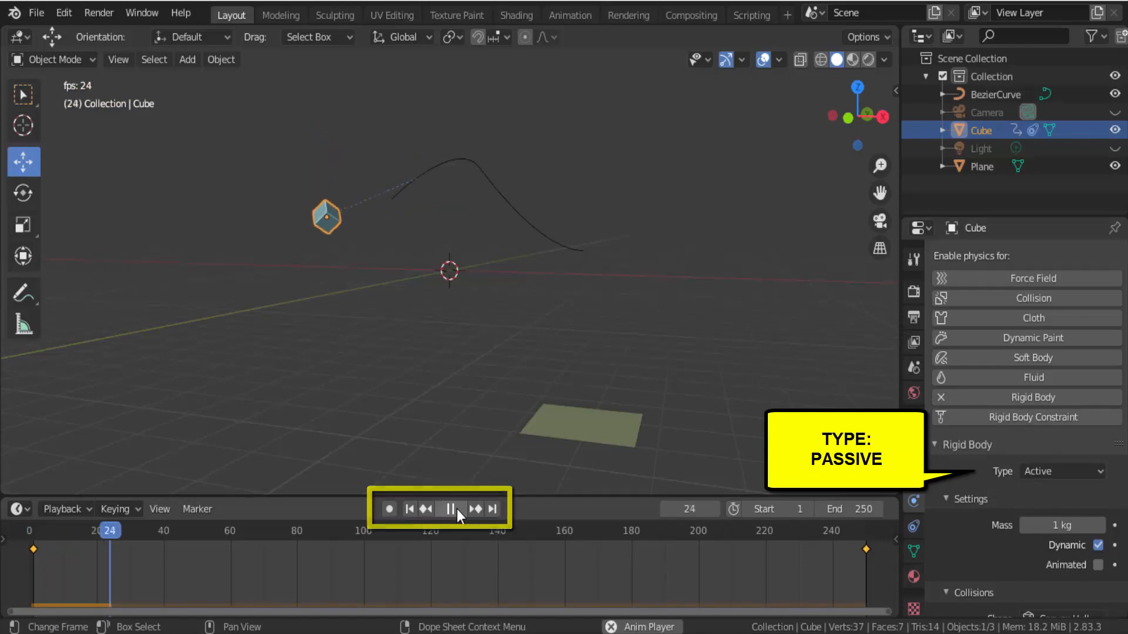
left_click(456, 508)
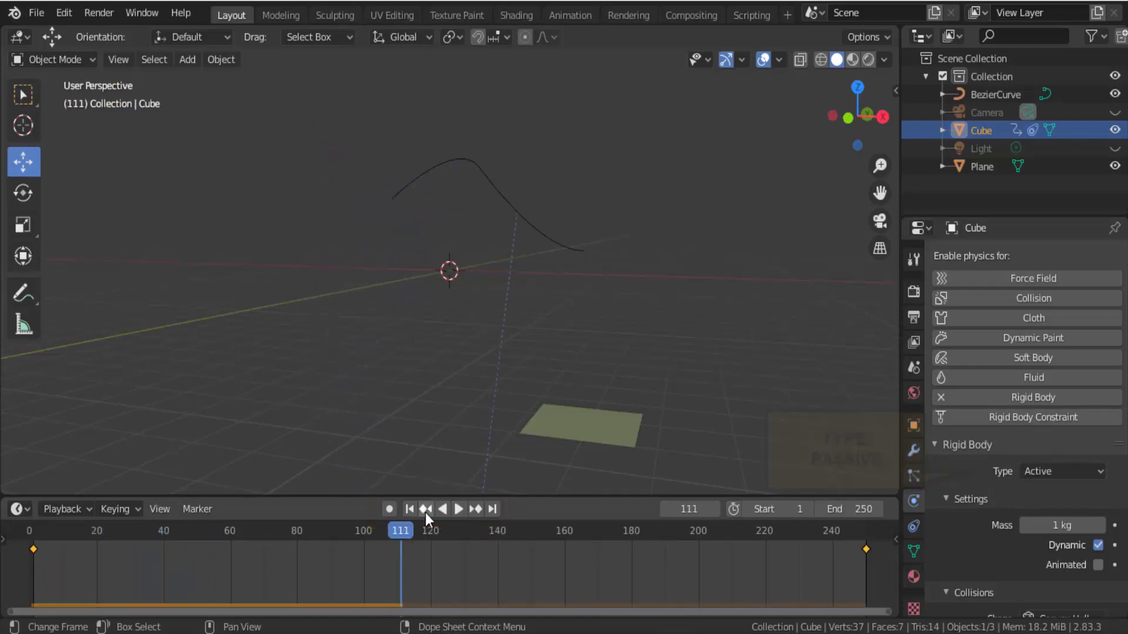
left_click(409, 508)
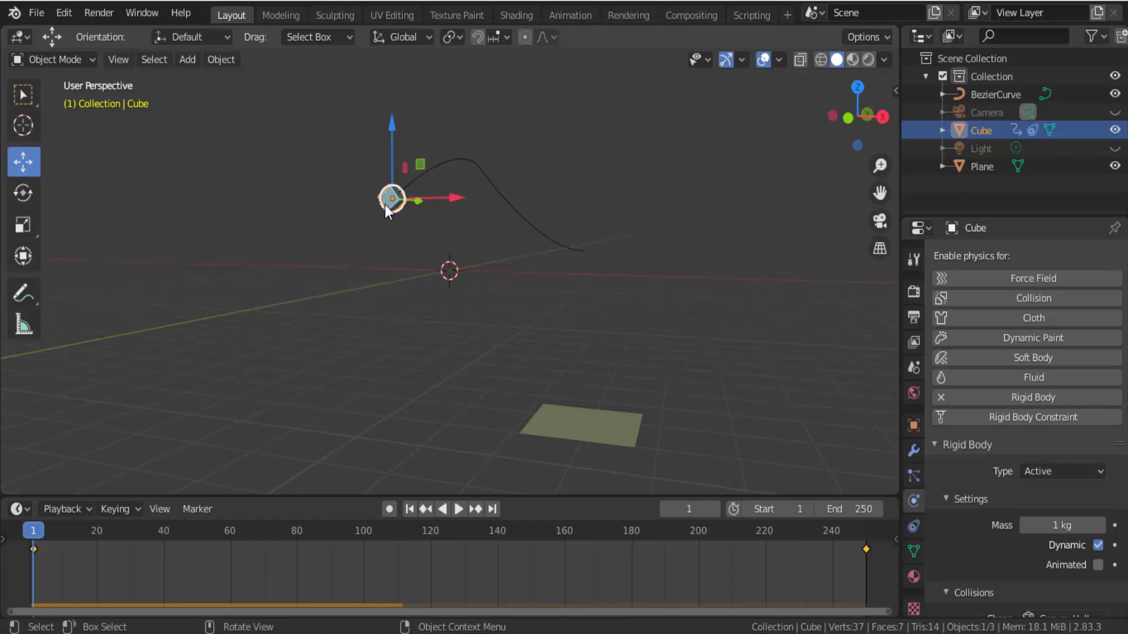
Enable Animated in the cube's Rigid Body settings, play the animation to check its travel, and return to frame 1.
scroll(971, 466, "down", 5)
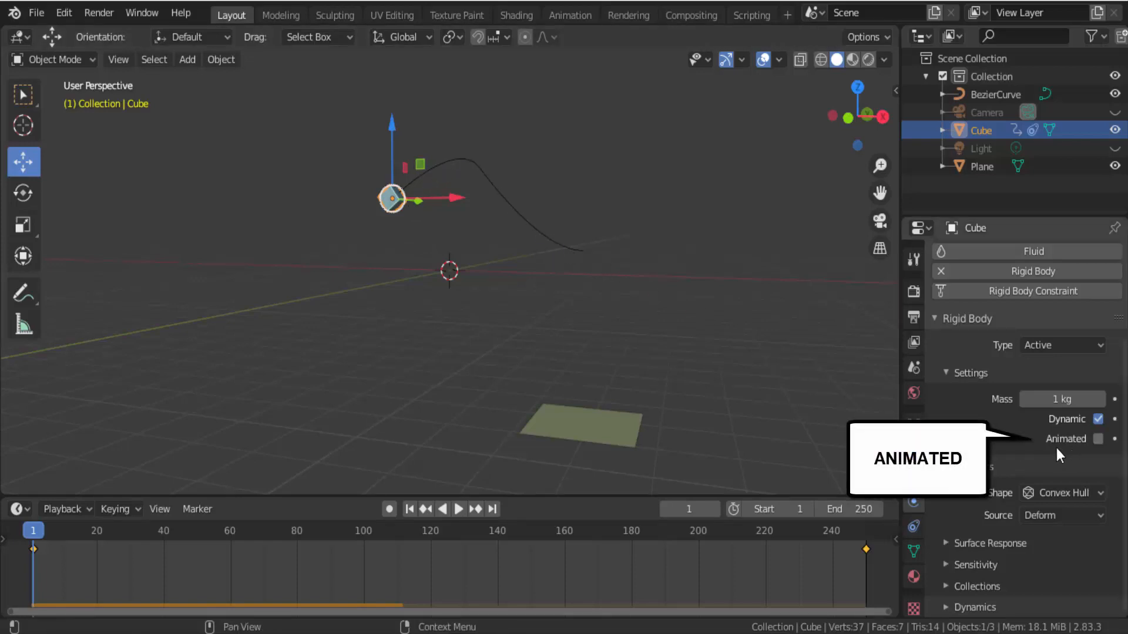
left_click(1097, 441)
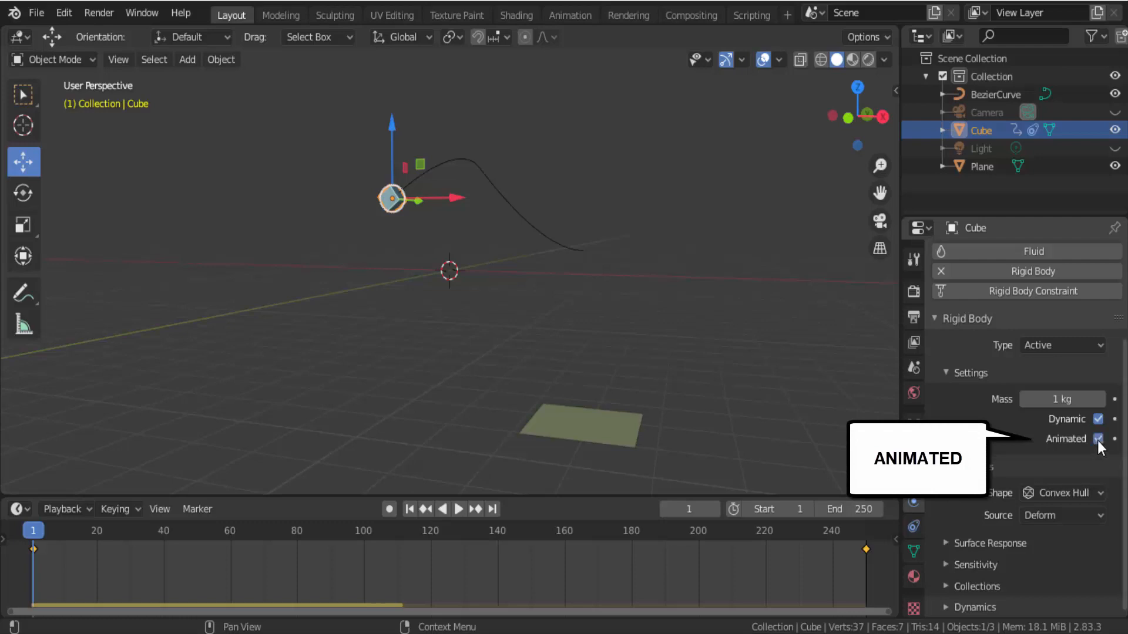
left_click(458, 510)
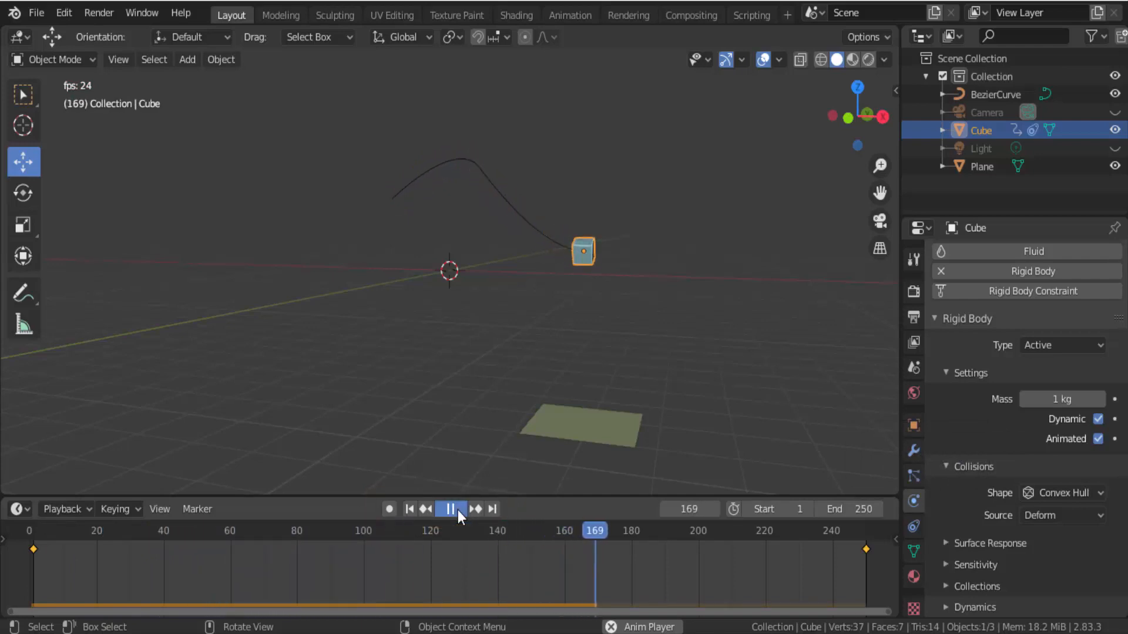
left_click(457, 510)
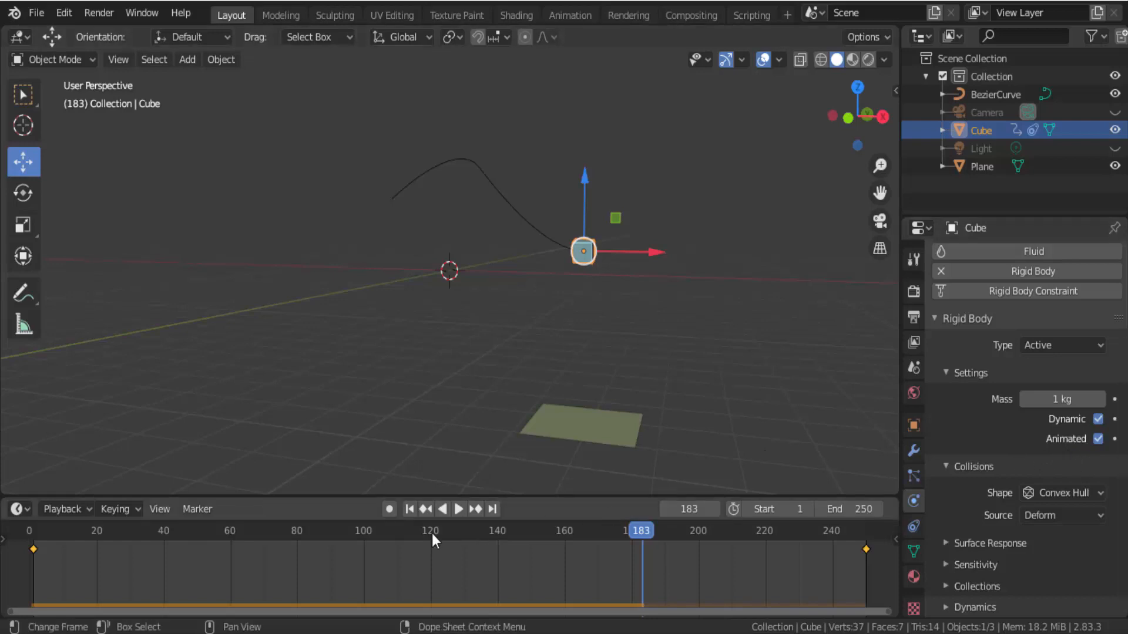
left_click(410, 509)
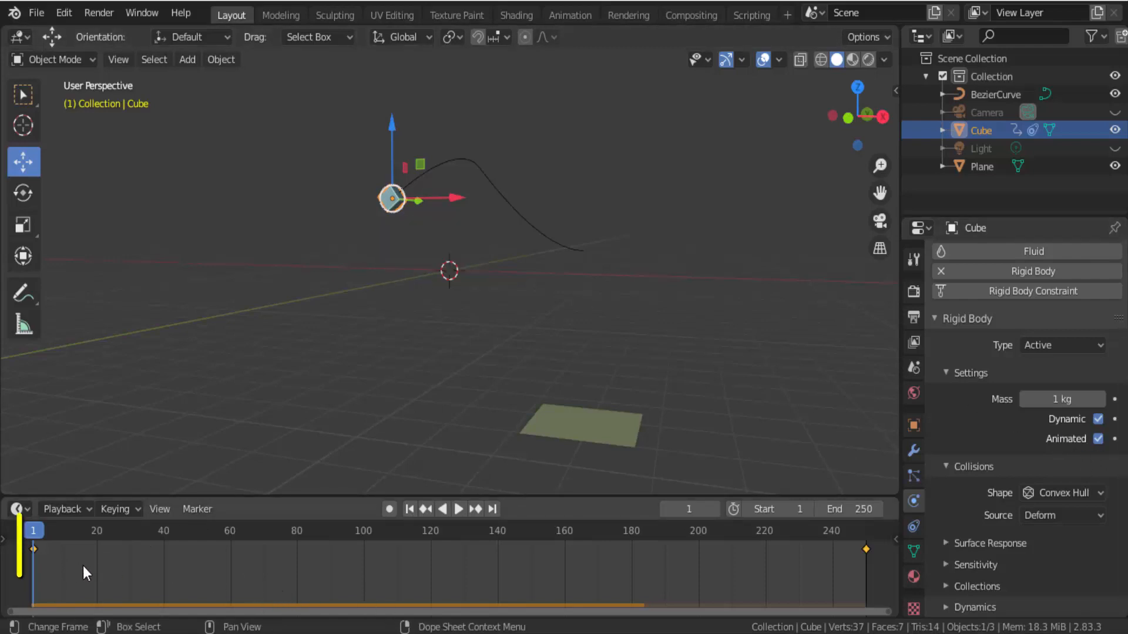
Scrub the timeline to frame 160 to check the end of the cube's path animation, and return to frame 1.
left_click_drag(37, 533, 564, 531)
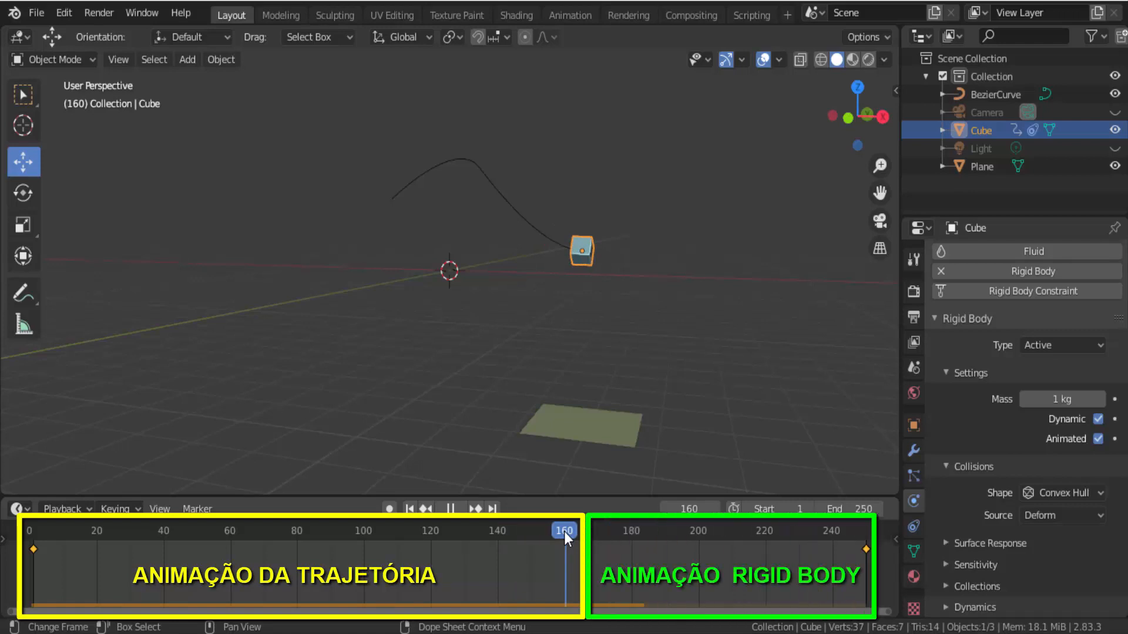
key("space")
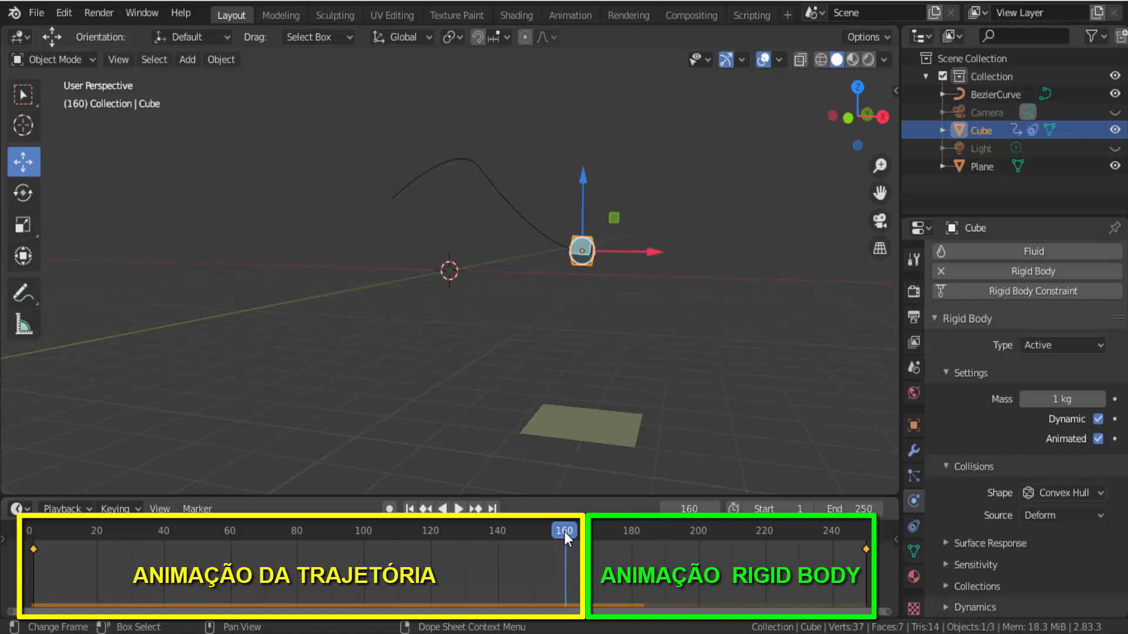
left_click(33, 535)
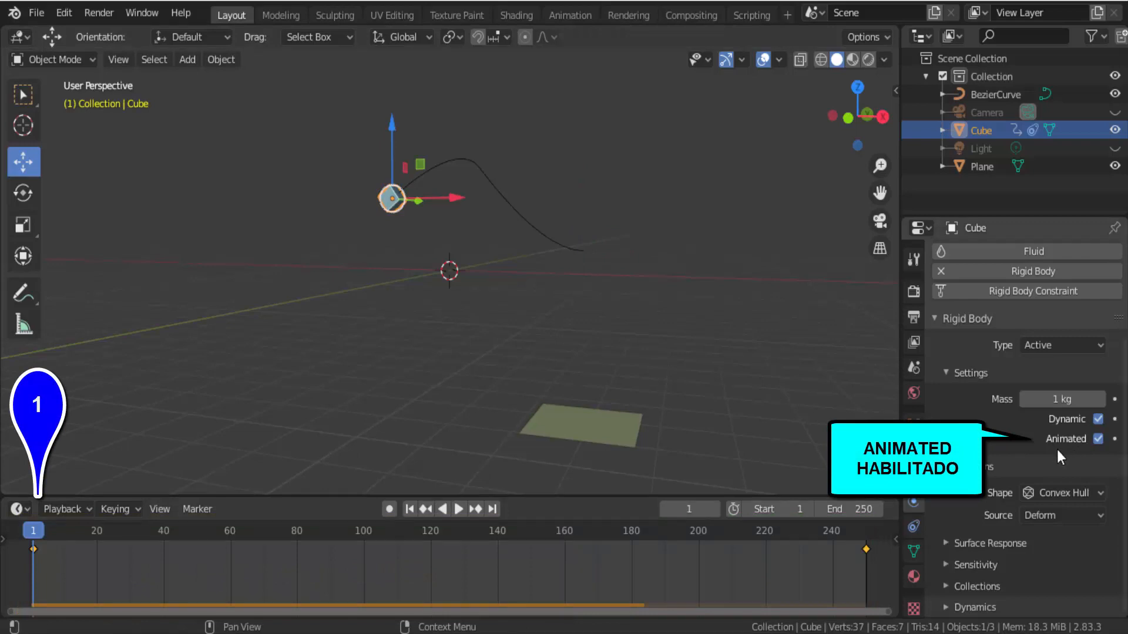
Keyframe the cube's Rigid Body Animated option as enabled at frames 1 and 160 and as disabled at frame 161.
left_click(1114, 439)
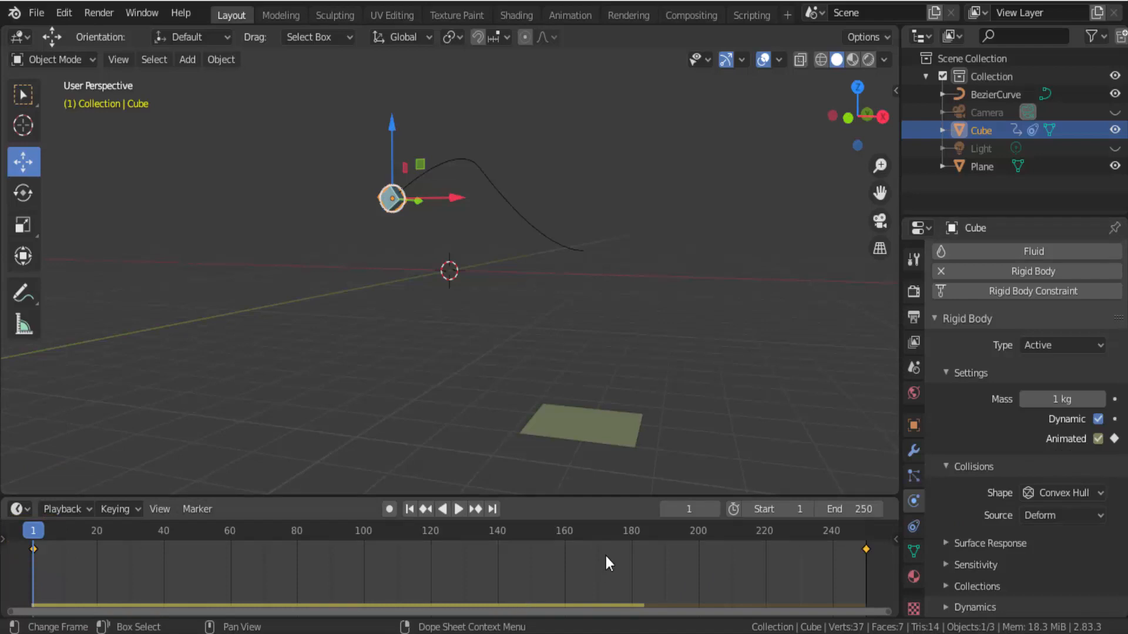
left_click(565, 535)
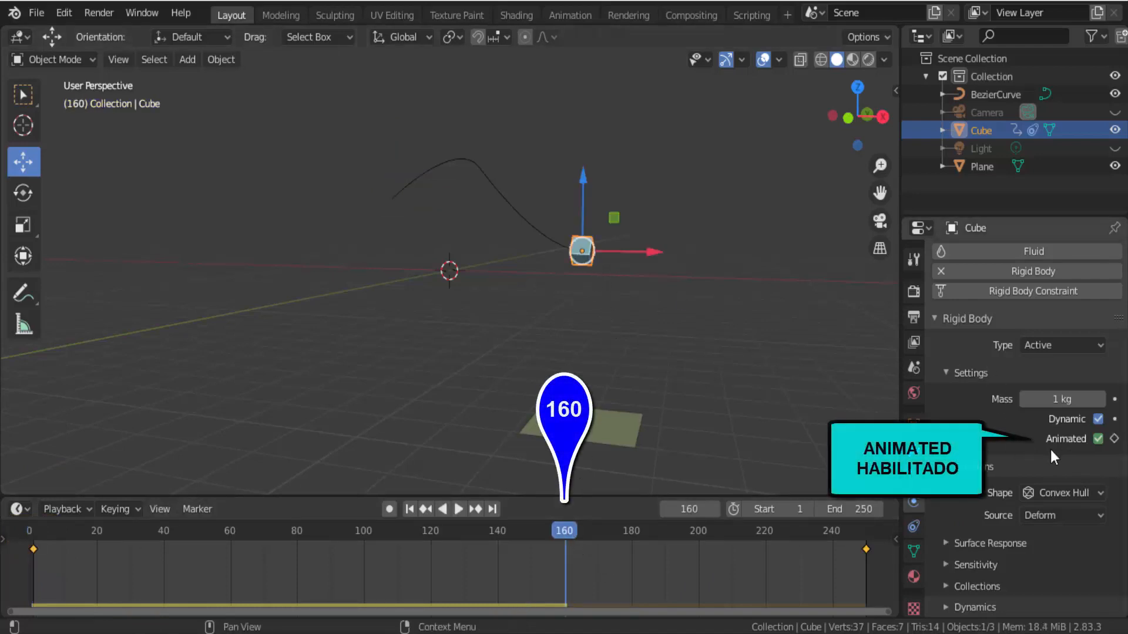
left_click(1114, 439)
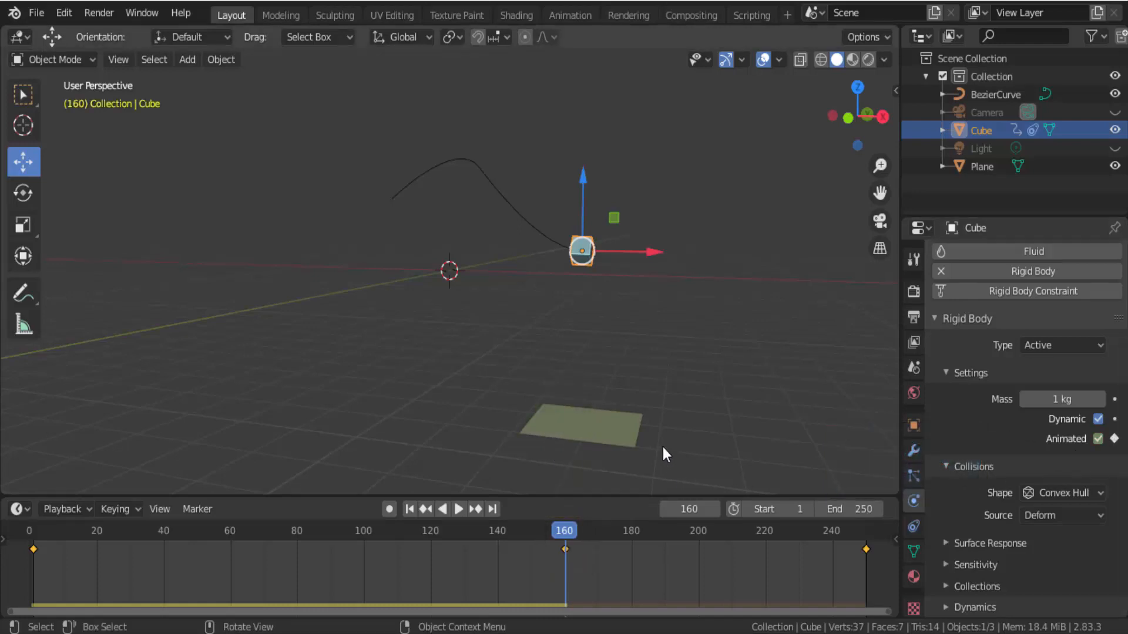
left_click(714, 509)
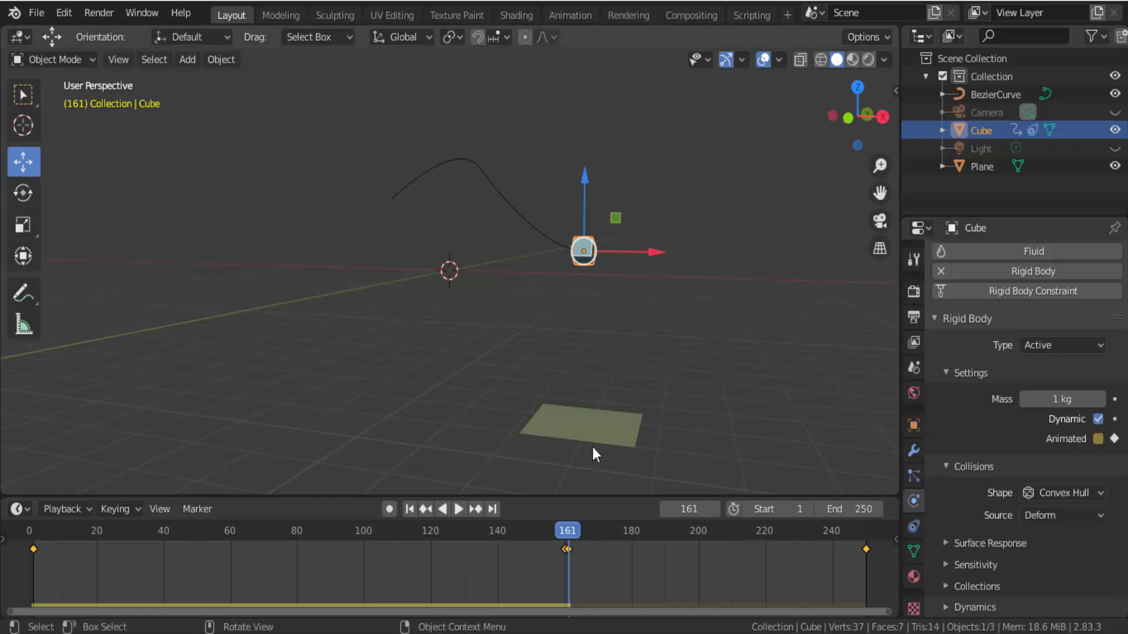
Play the animation from frame 1 to check the cube's switch from path motion to rigid body simulation.
left_click(411, 509)
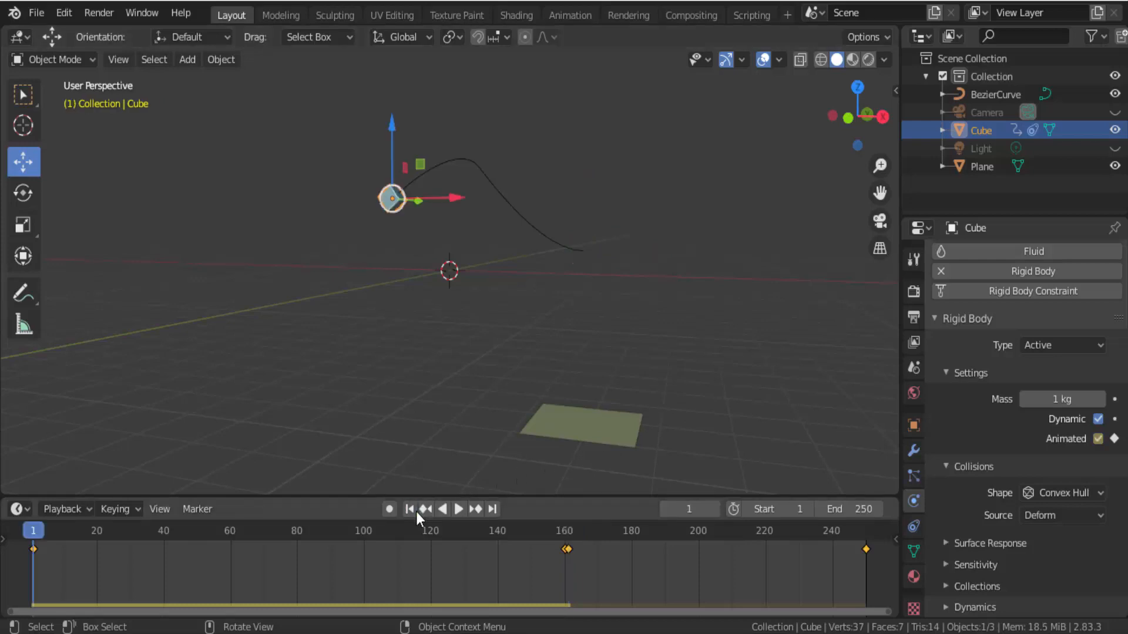
left_click(457, 509)
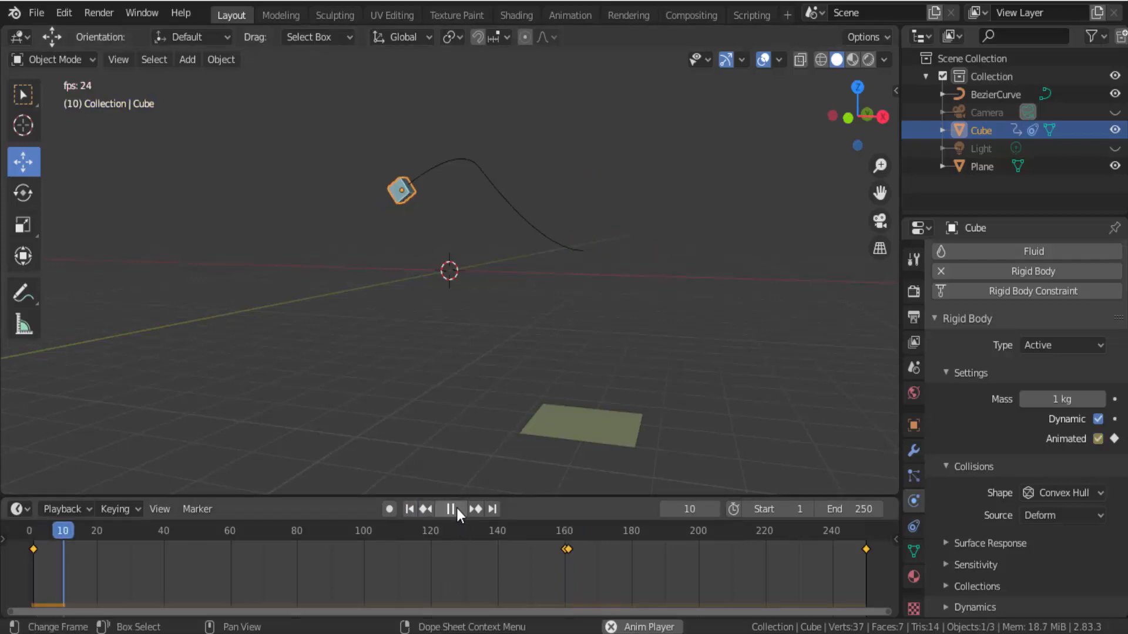